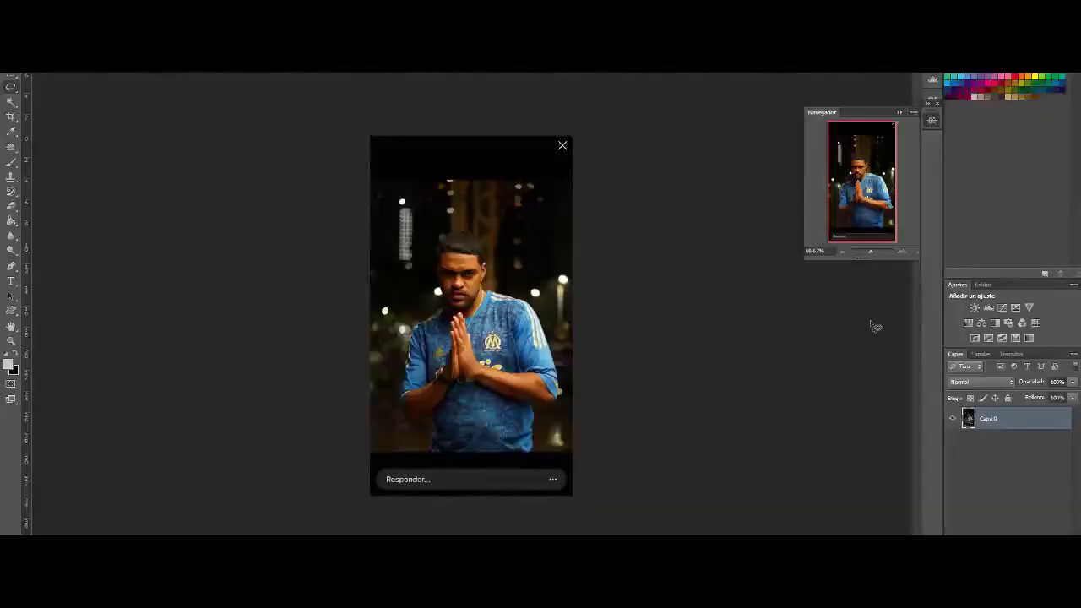
Begin cropping the portrait by pulling the crop box's bottom edge upward.
key(c)
drag(470, 470, 469, 449)
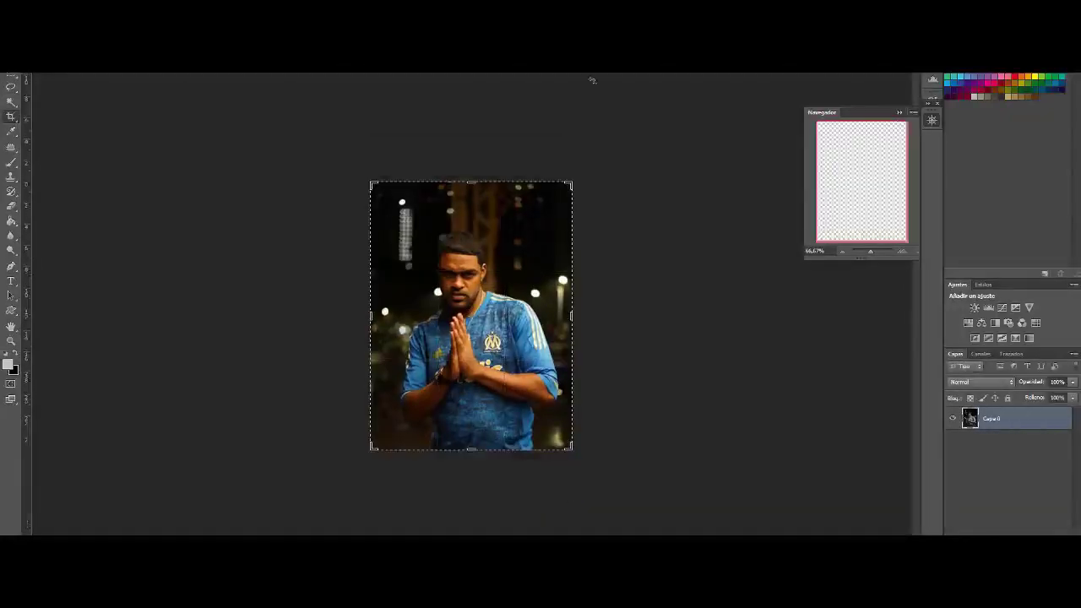
Enlarge the canvas by extending the crop beyond the photo's sides, top and bottom.
drag(370, 315, 265, 315)
drag(470, 184, 471, 91)
key(Return)
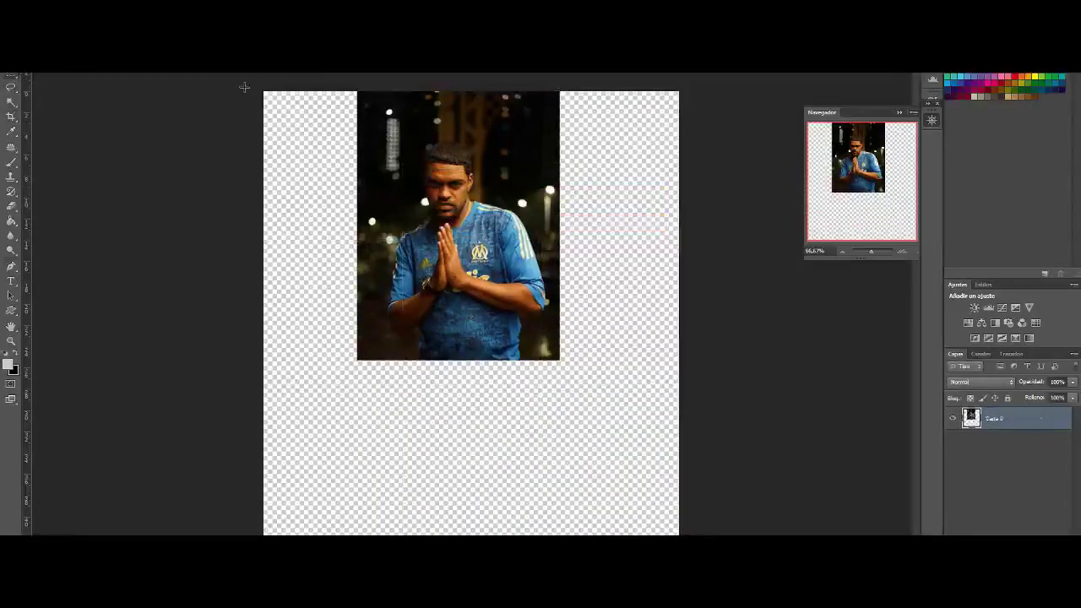
Fill the left side with a copied dark background strip stretched across it.
key(ctrl+j)
drag(372, 127, 279, 127)
drag(263, 225, 247, 226)
drag(290, 226, 391, 226)
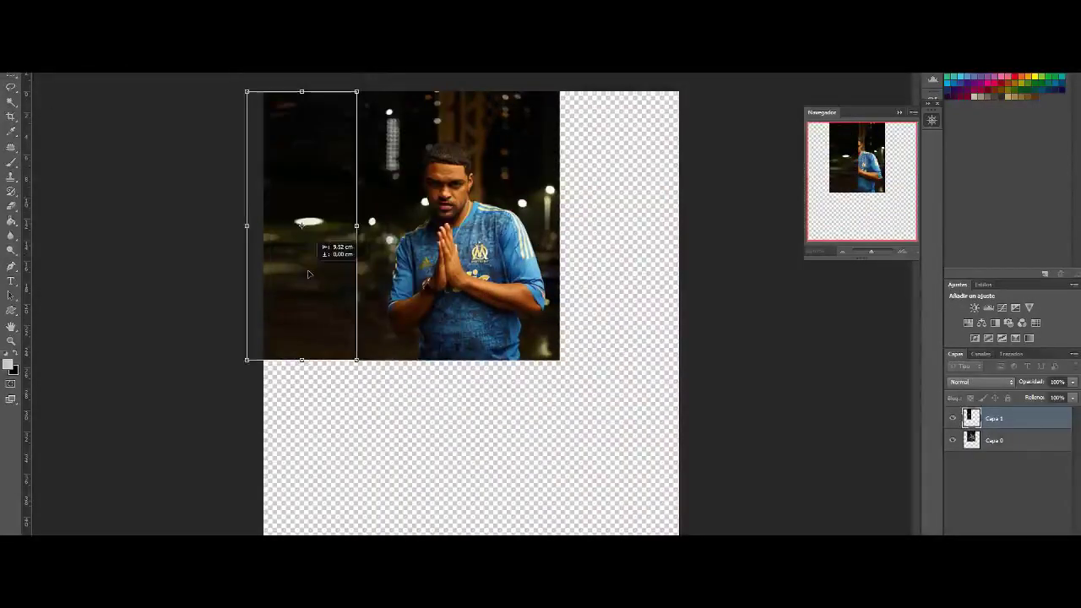
key(Return)
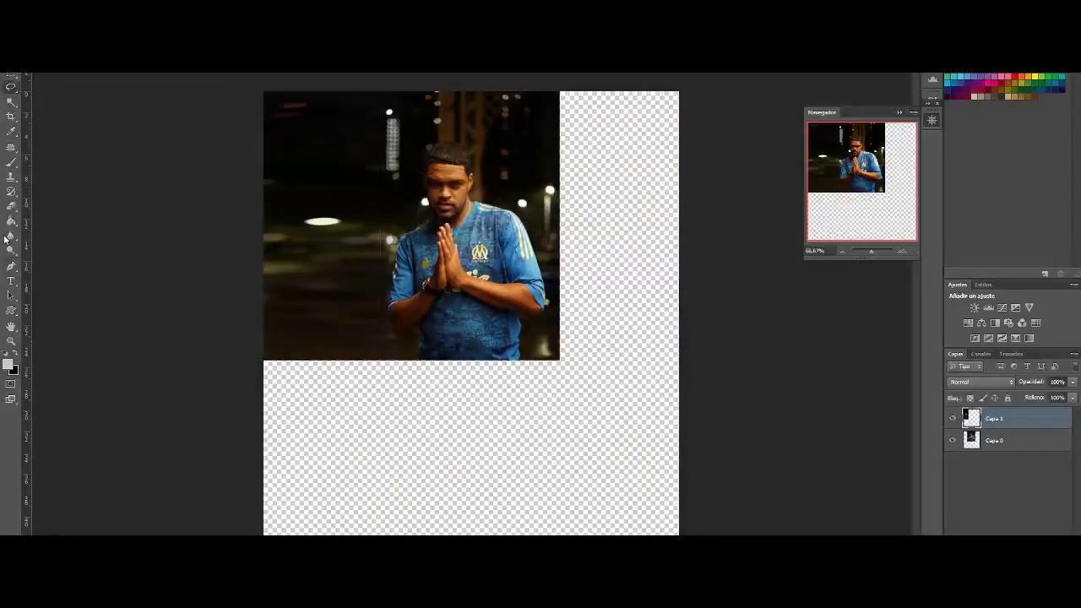
Fill the right side with a stretched dark strip copied from Capa 0, then add an empty bottom layer.
key(e)
click(994, 440)
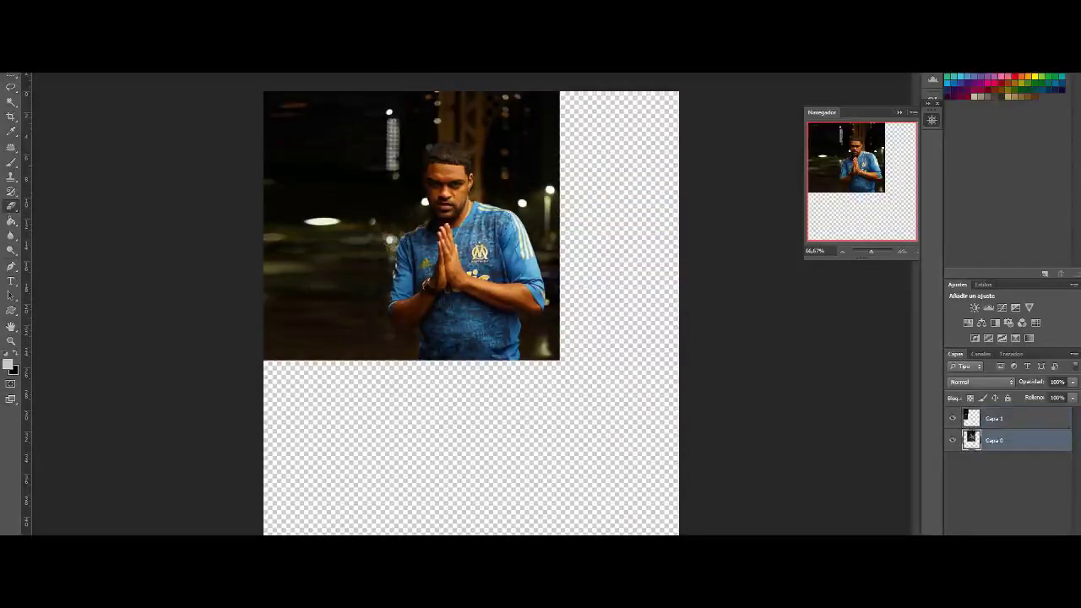
click(568, 379)
key(Return)
drag(547, 91, 571, 360)
key(ctrl+j)
key(ctrl+t)
drag(571, 225, 705, 226)
key(Return)
key(ctrl+shift+alt+n)
key(ctrl+shift+bracketleft)
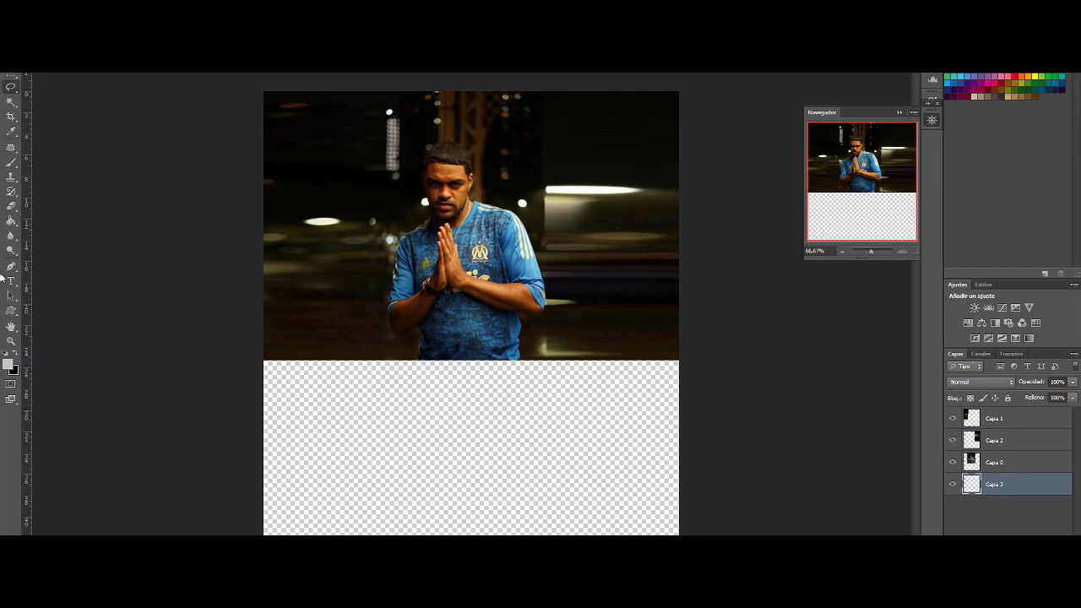
Fill the bottom layer with black and give the right strip Capa 2 a 10 px Gaussian blur.
click(21, 359)
key(alt+BackSpace)
key(alt+bracketright)
key(alt+bracketright)
key(ctrl+alt+f)
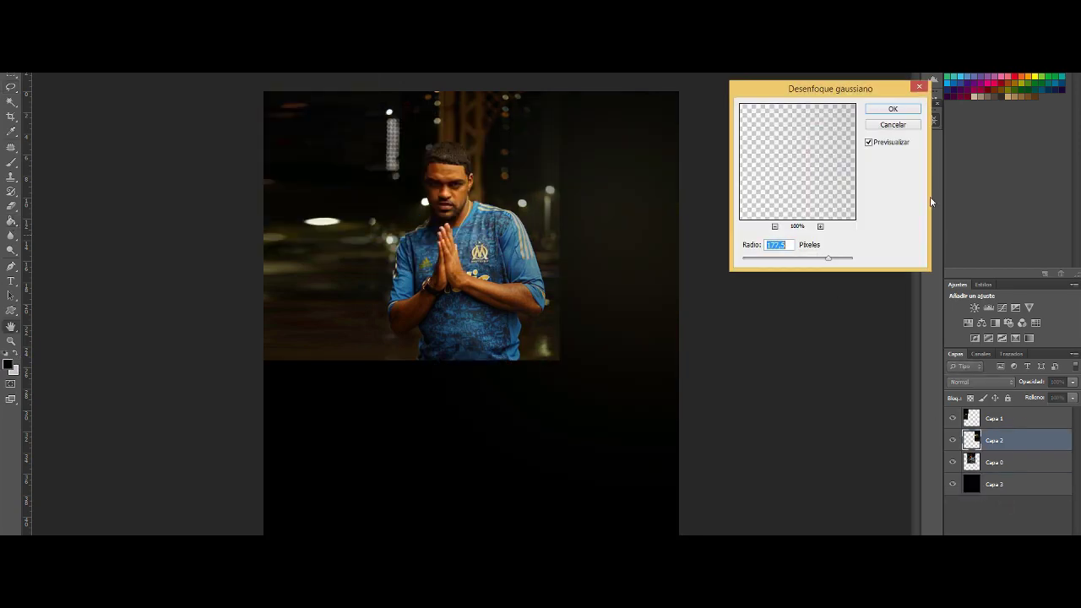
drag(748, 257, 787, 258)
key(Return)
Duplicate the blurred right strip and apply a 160 px Gaussian blur to the copy.
key(ctrl+j)
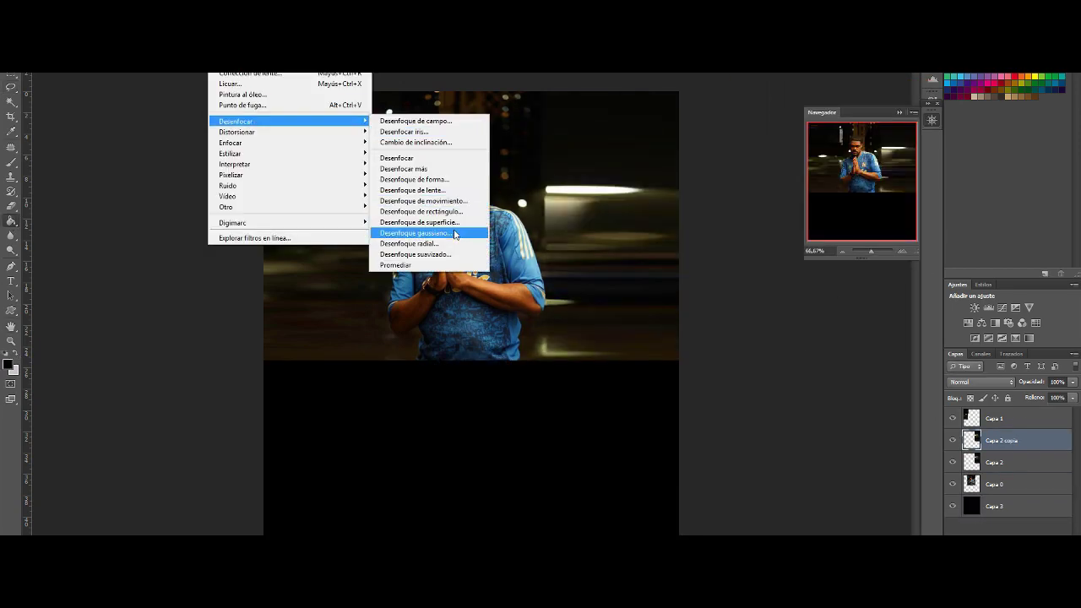
click(426, 234)
key(Return)
key(ctrl+t)
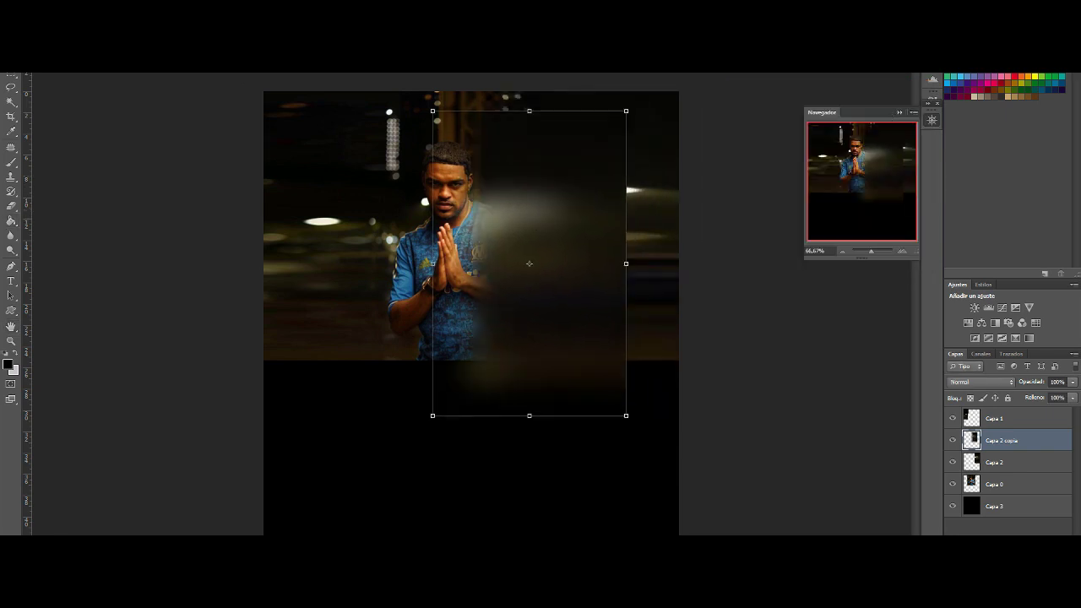
key(alt+t)
key(ctrl+alt+f)
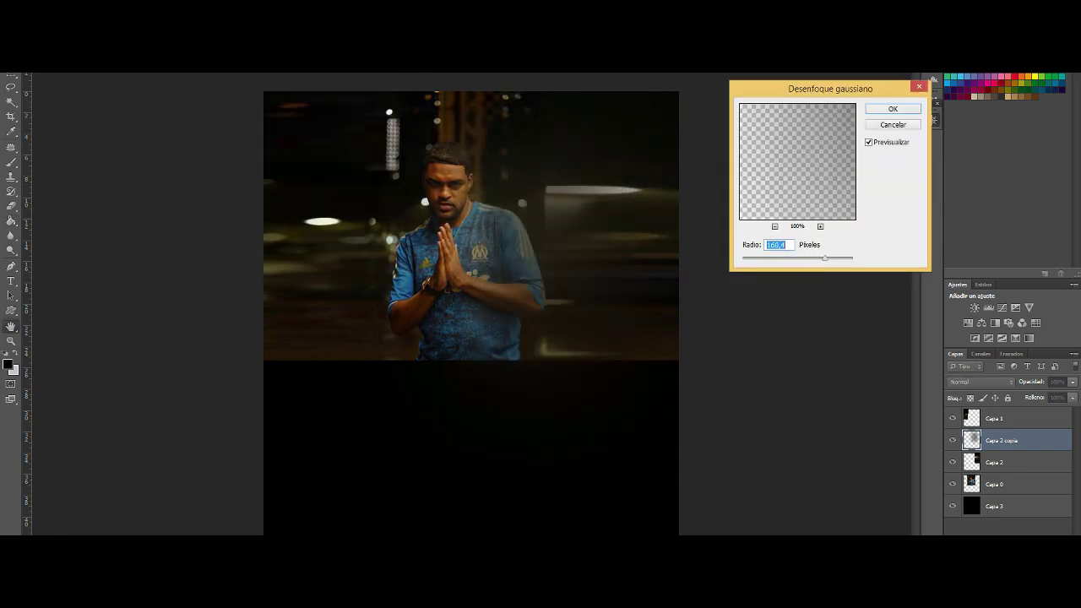
key(Return)
Duplicate the left strip Capa 1 and blur the copy at 160 px.
key(alt+bracketright)
key(ctrl+j)
key(ctrl+alt+f)
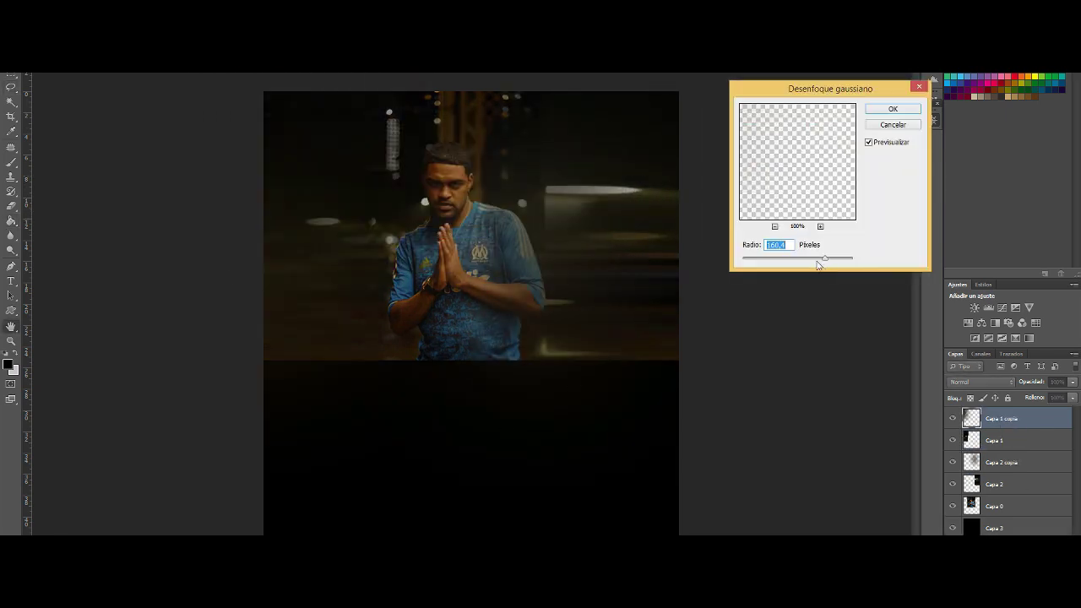
key(Return)
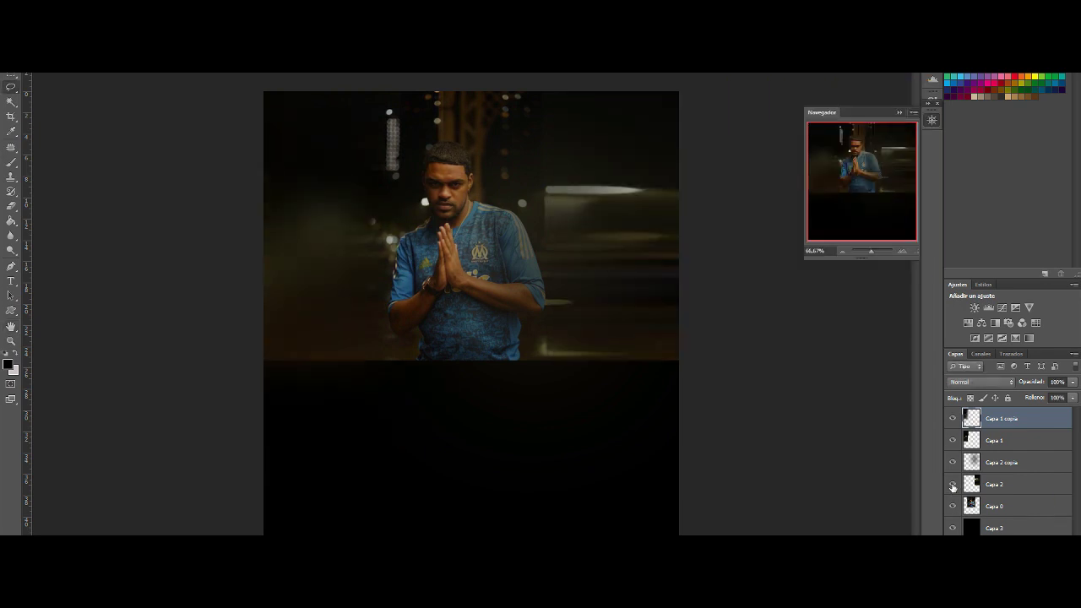
Erase the blur on Capa 2 copia over the man's shirt and arms.
click(1009, 483)
key(e)
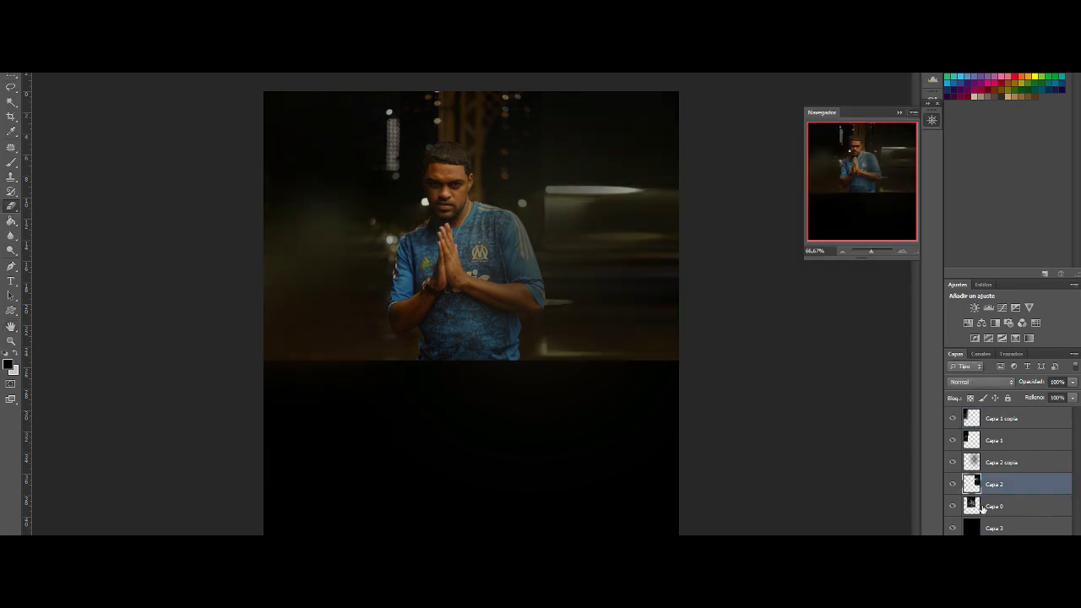
click(982, 506)
key(alt+period)
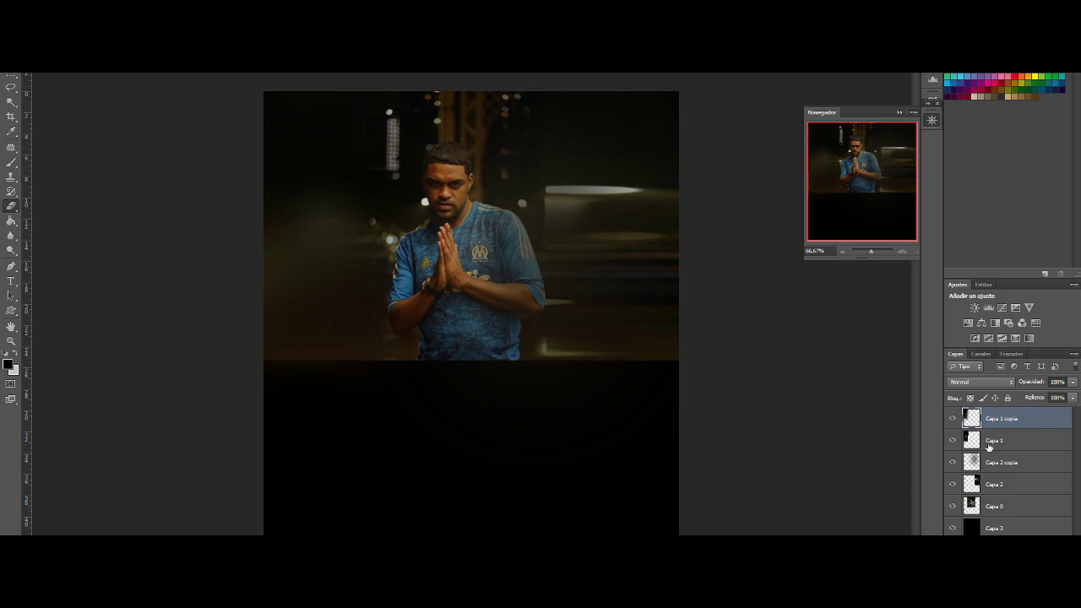
click(995, 484)
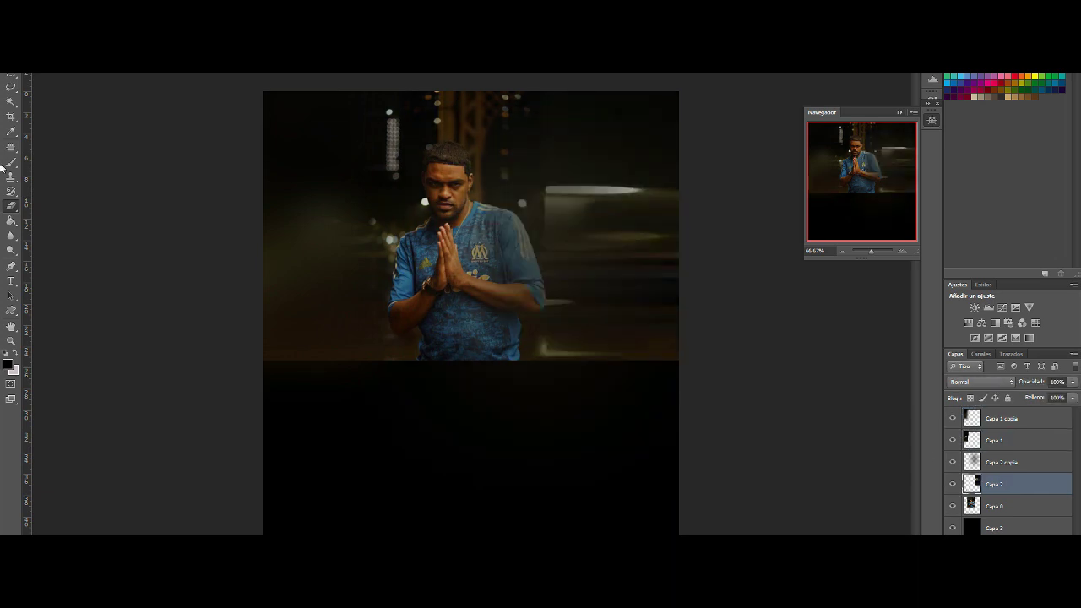
click(1000, 462)
drag(473, 254, 456, 169)
drag(482, 220, 532, 296)
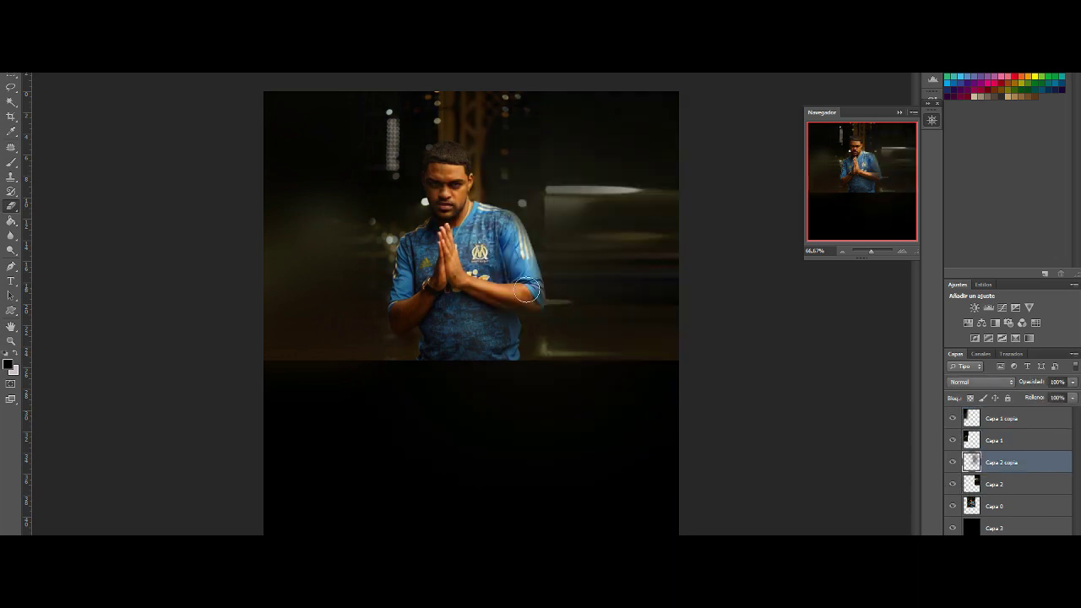
mouse_move(524, 220)
mouse_down()
mouse_move(507, 295)
mouse_move(500, 225)
mouse_up()
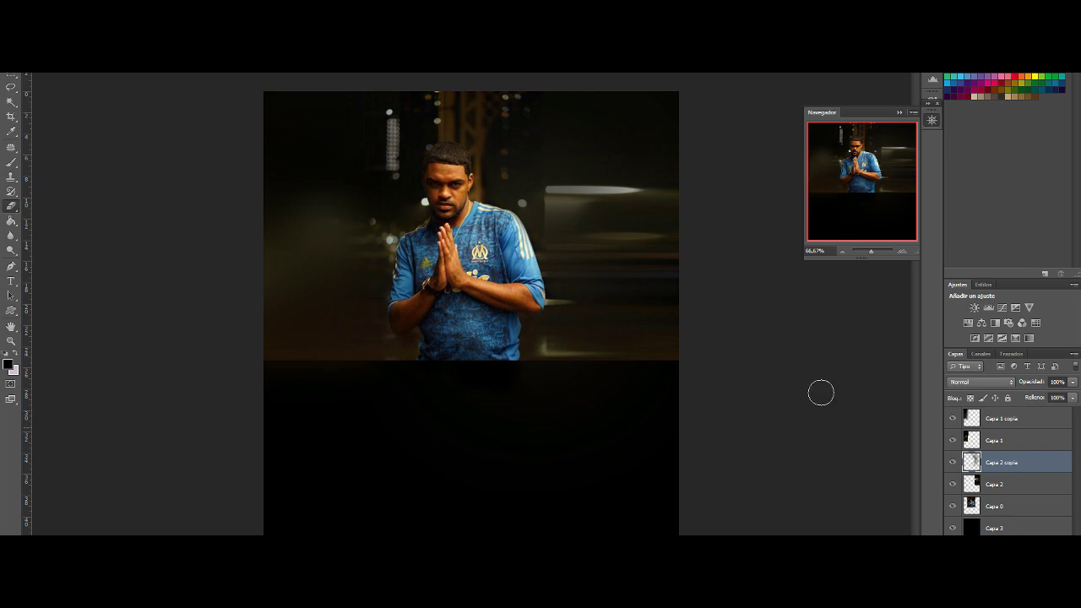
Duplicate Capa 2 and set up a Motion Blur at 0° angle.
click(995, 484)
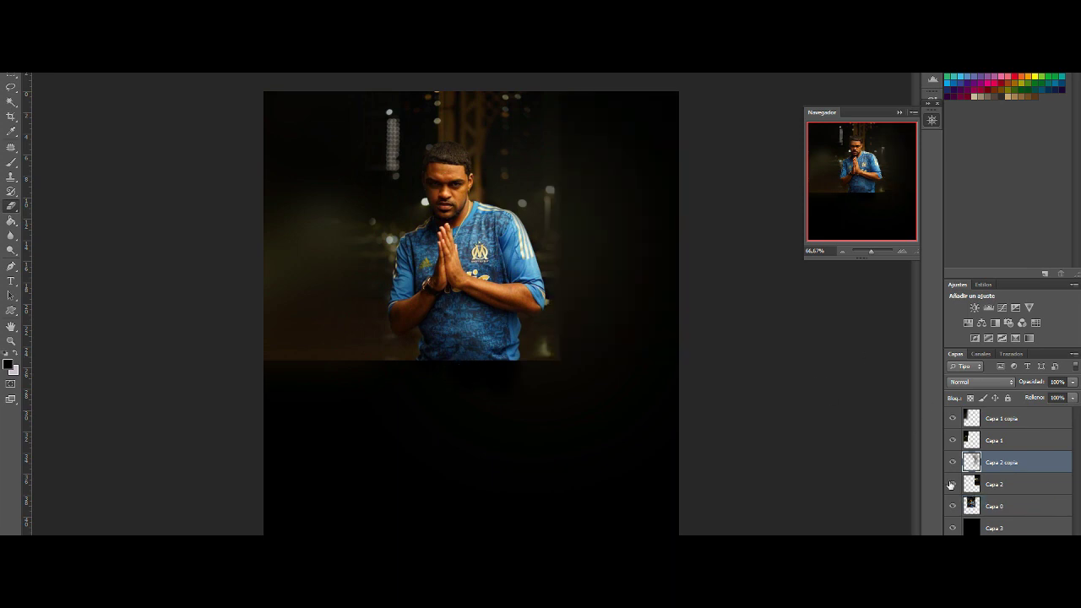
key(ctrl+j)
click(422, 234)
mouse_move(773, 328)
mouse_down()
mouse_move(789, 328)
mouse_move(769, 330)
mouse_up()
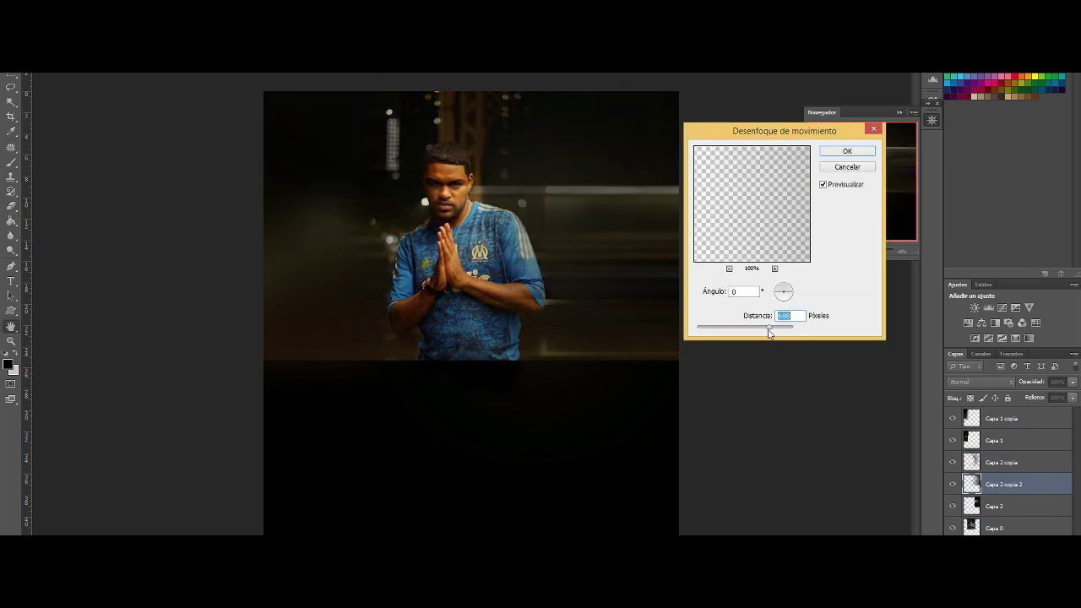
Apply the motion blur, blend the strip in Luz fuerte mode, and delete Capa 2 copia.
click(845, 152)
scroll(979, 382, down, 14)
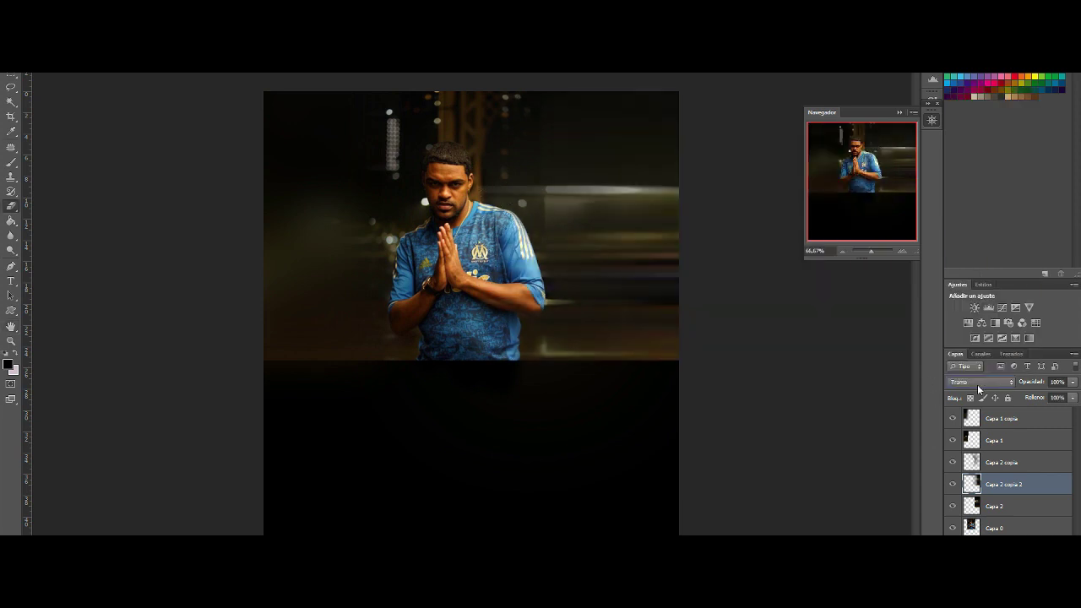
click(952, 462)
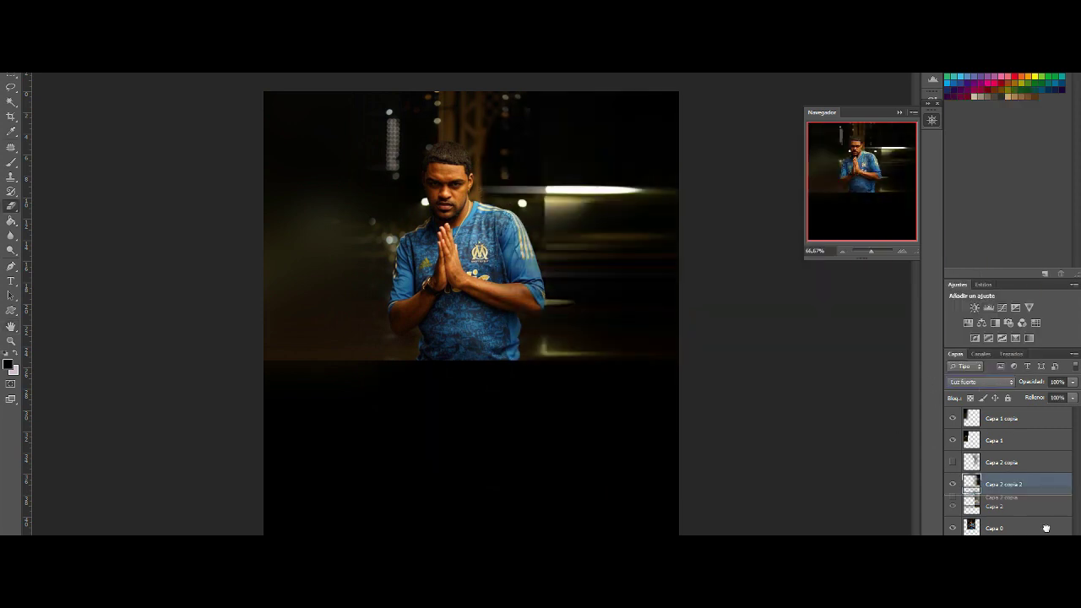
Add horizontal motion blur to Capa 1 copia and colourize the scene purple (hue 286, saturation 25).
click(953, 418)
click(995, 440)
click(953, 418)
click(1001, 418)
click(221, 67)
click(422, 234)
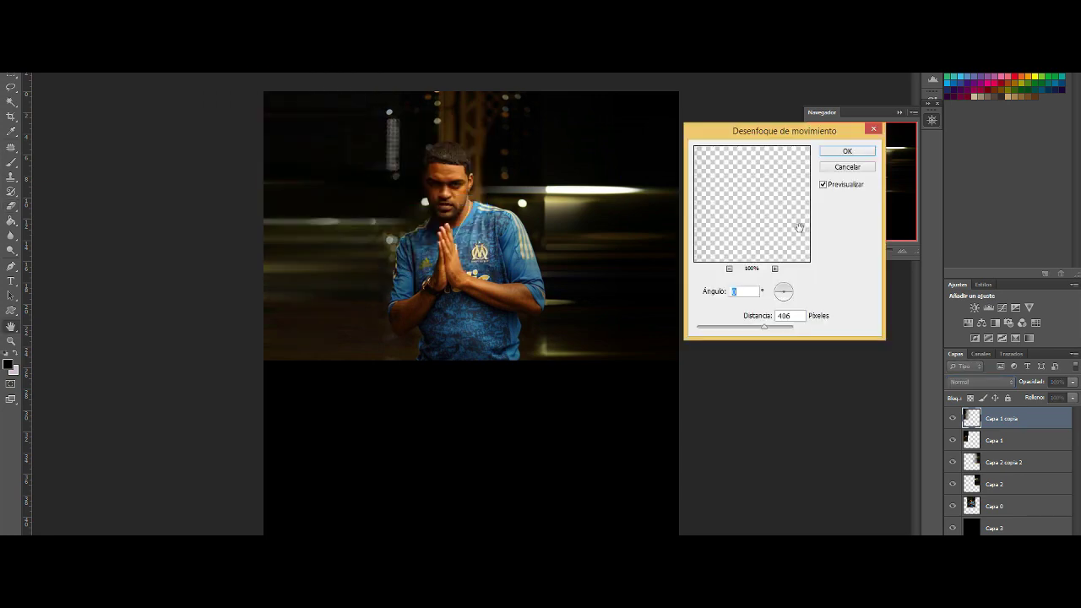
click(842, 152)
key(ctrl+u)
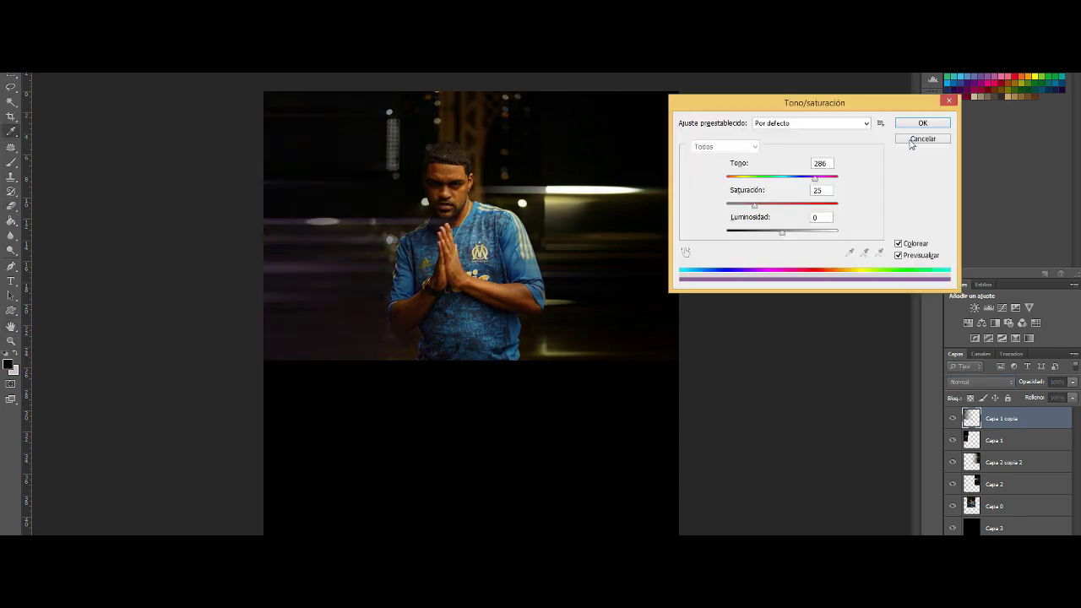
Cancel the purple tint and trace a lasso selection around the man.
click(922, 138)
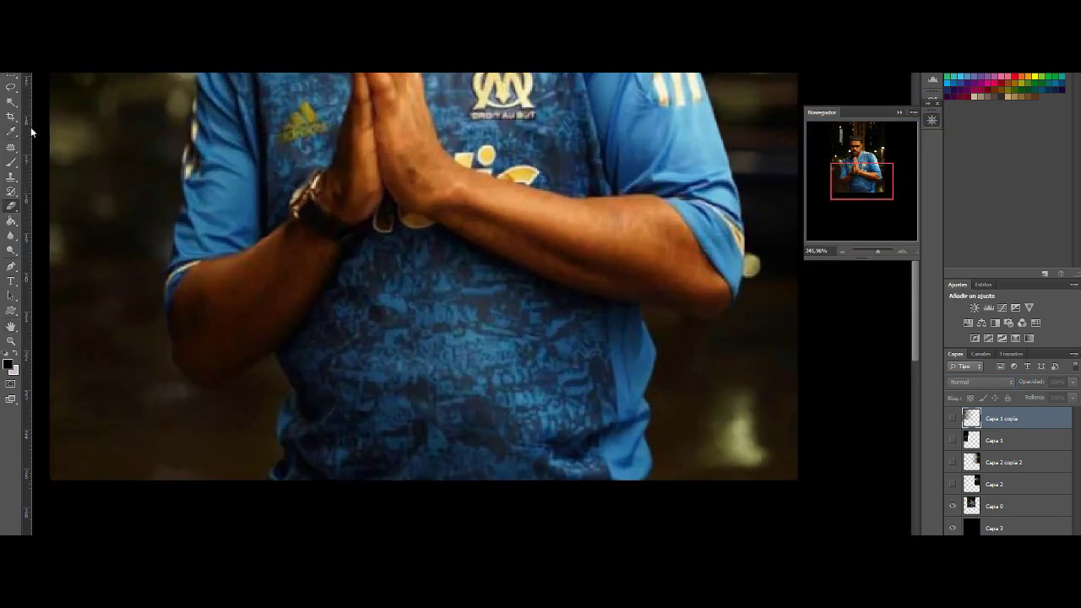
right_click(10, 87)
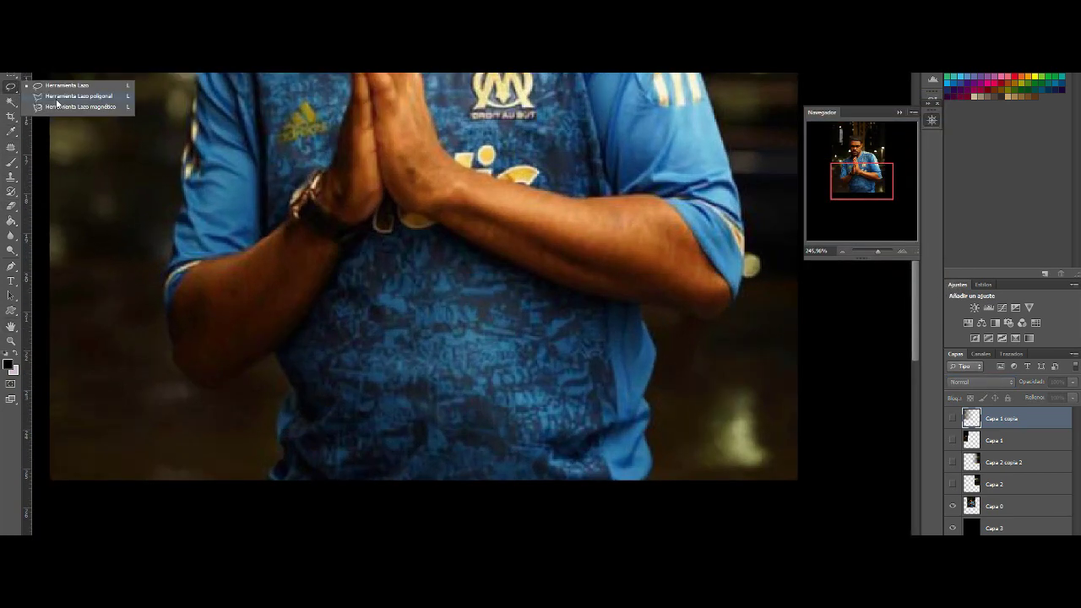
click(57, 103)
drag(877, 251, 875, 250)
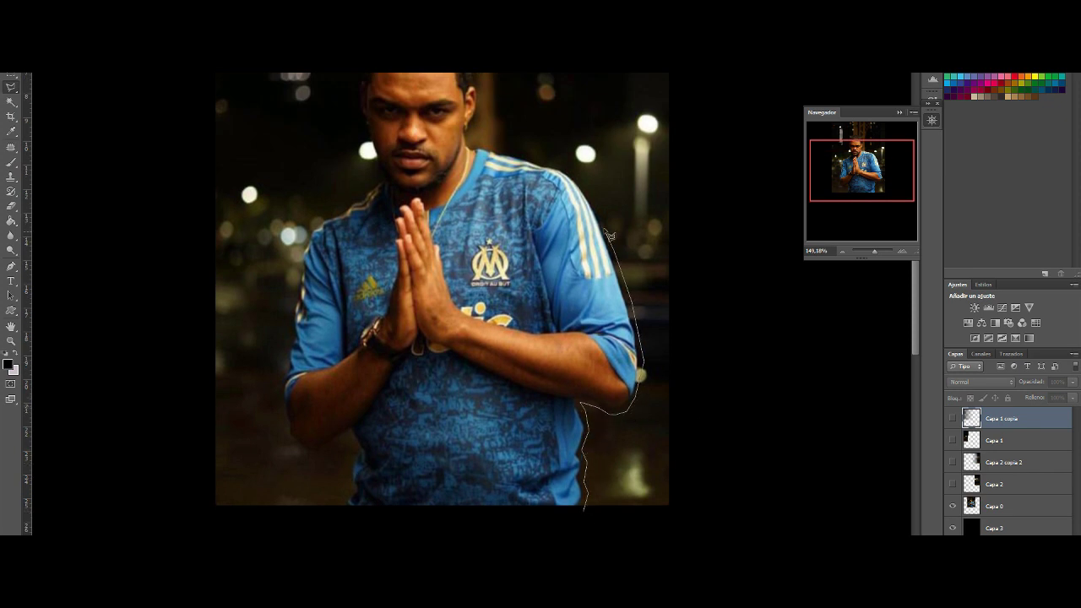
drag(479, 152, 482, 271)
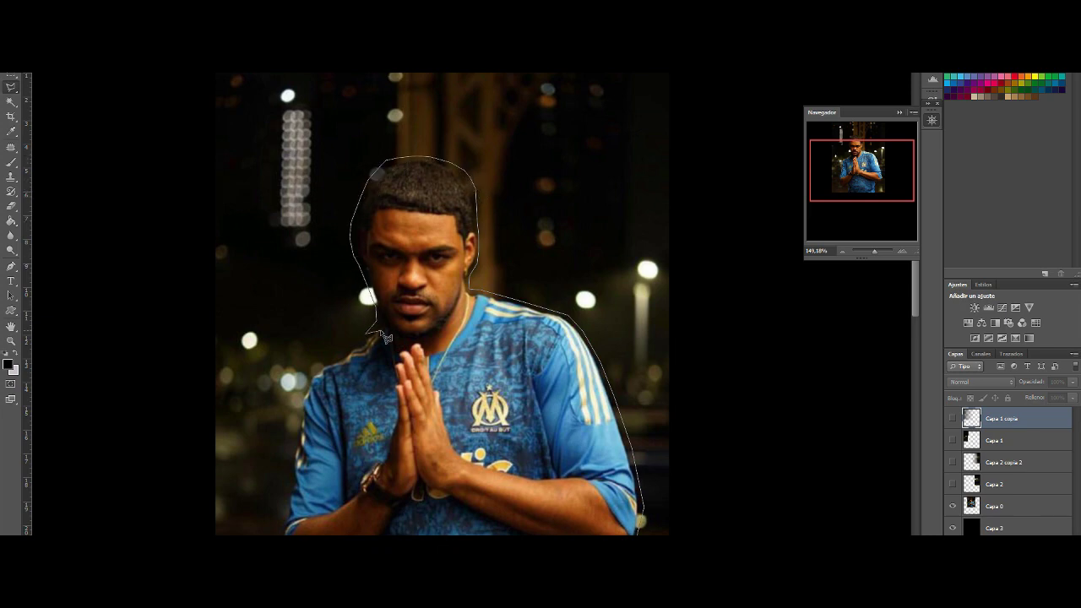
drag(288, 415, 295, 210)
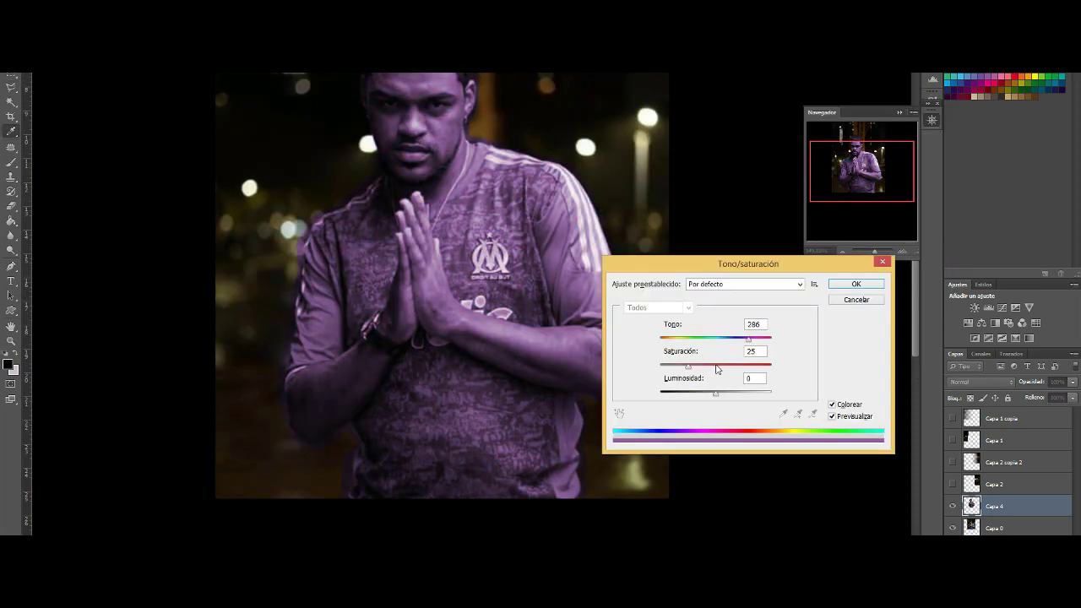
Tint the man's copy on Capa 4 red, blend it in Luz focal mode, and hide it.
mouse_move(748, 339)
mouse_down()
mouse_move(660, 338)
mouse_move(727, 365)
mouse_up()
click(856, 283)
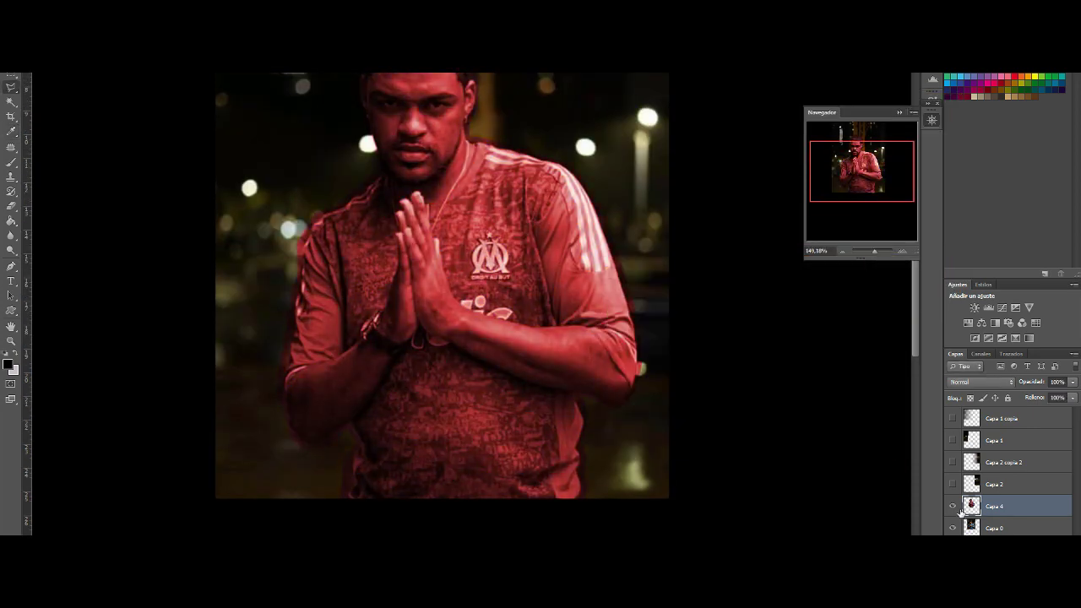
click(979, 382)
key(Down)
key(Down)
key(Down)
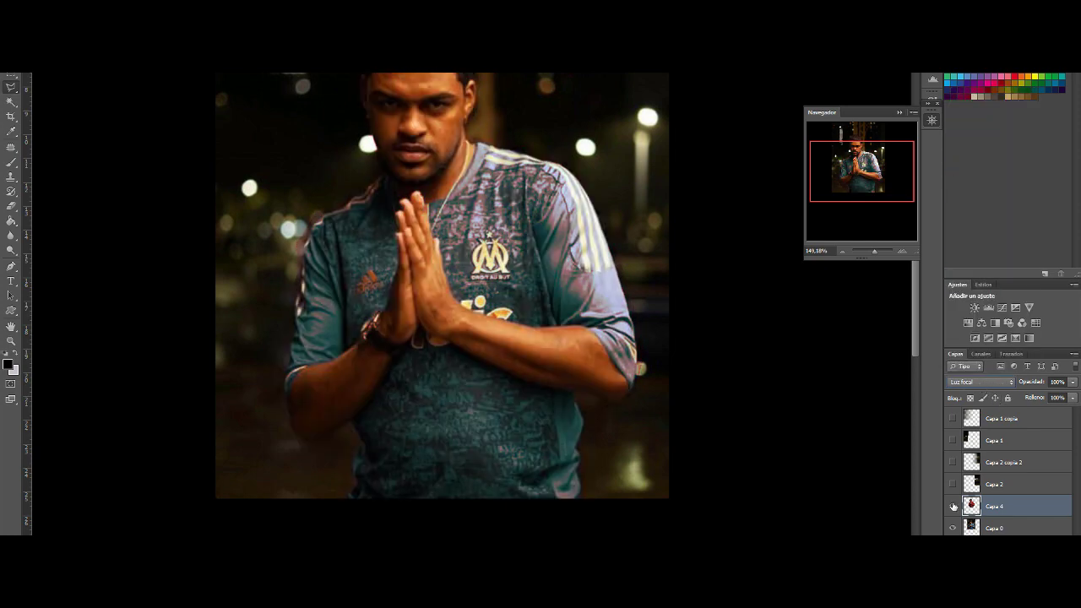
click(953, 506)
Switch to full-screen view and paint a quick mask over the jersey's shoulders, chest, sleeve and lower part.
key(f)
key(f)
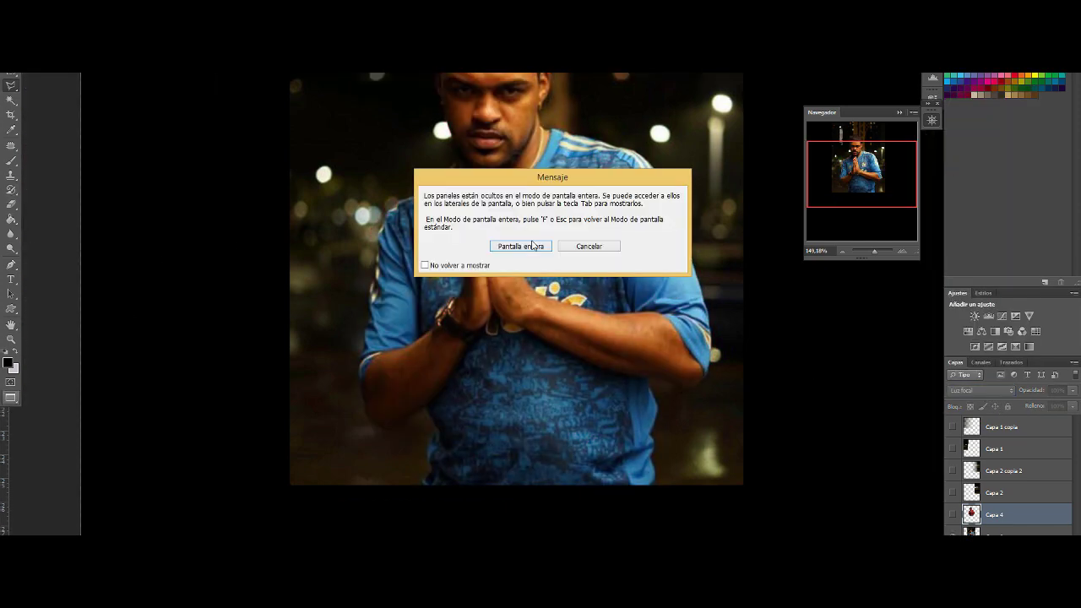
key(Return)
key(f)
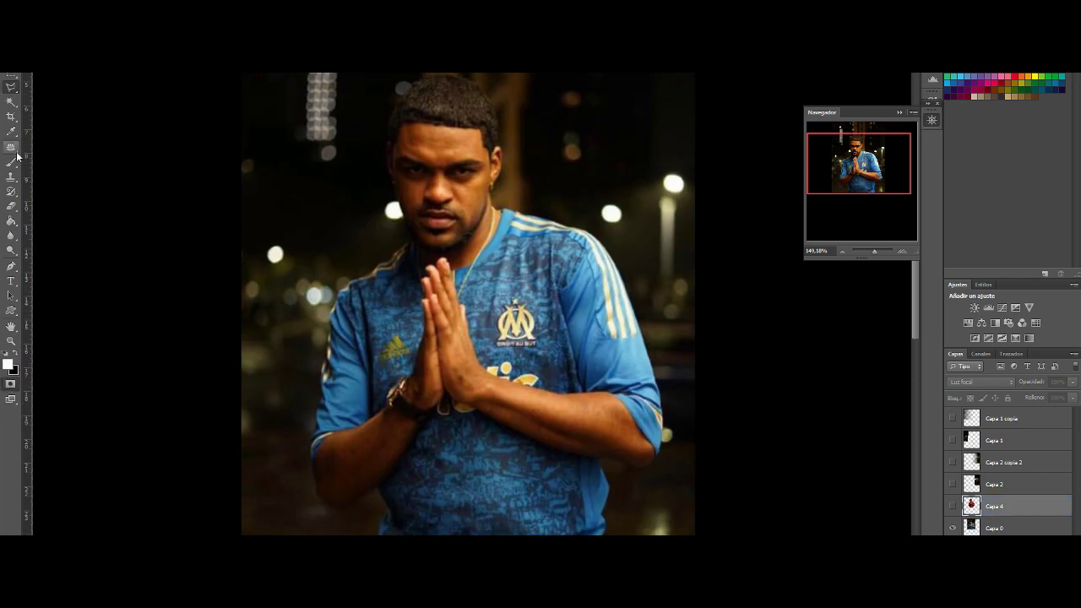
click(11, 161)
drag(532, 278, 566, 329)
drag(511, 244, 490, 287)
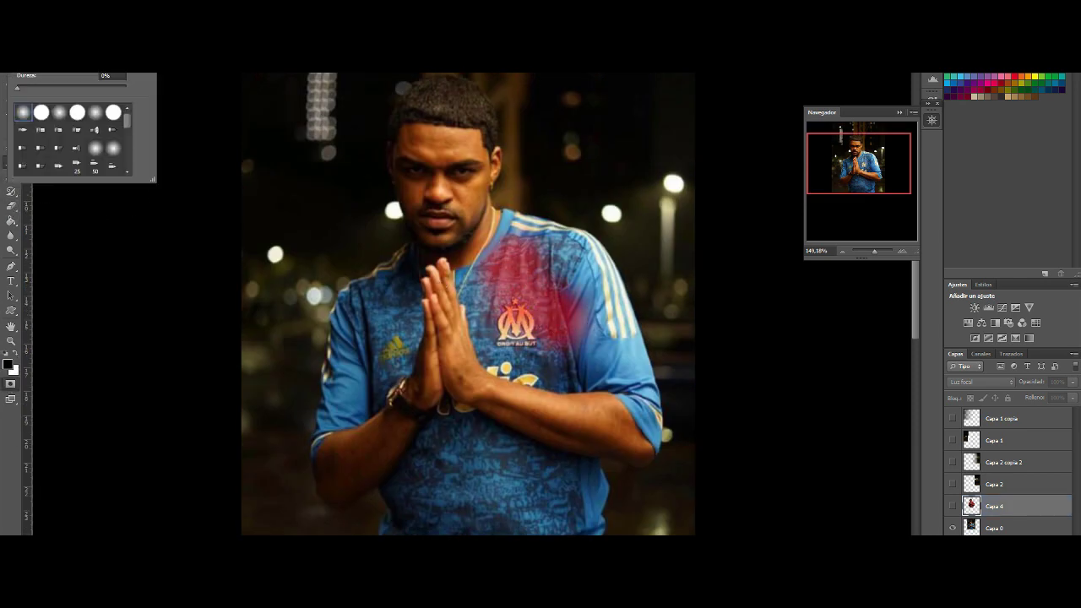
mouse_move(507, 216)
mouse_down()
mouse_move(494, 263)
mouse_move(583, 253)
mouse_move(629, 372)
mouse_move(600, 317)
mouse_move(549, 372)
mouse_move(507, 363)
mouse_move(473, 338)
mouse_move(509, 229)
mouse_up()
mouse_move(417, 256)
mouse_down()
mouse_move(406, 321)
mouse_move(364, 397)
mouse_move(402, 262)
mouse_move(355, 358)
mouse_up()
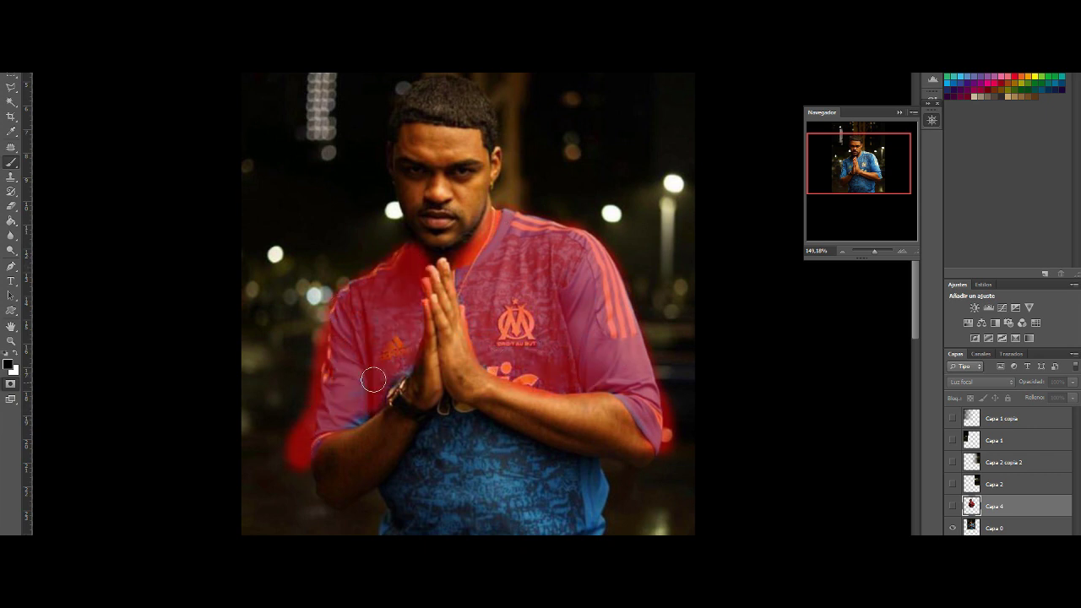
scroll(468, 292, down, 3)
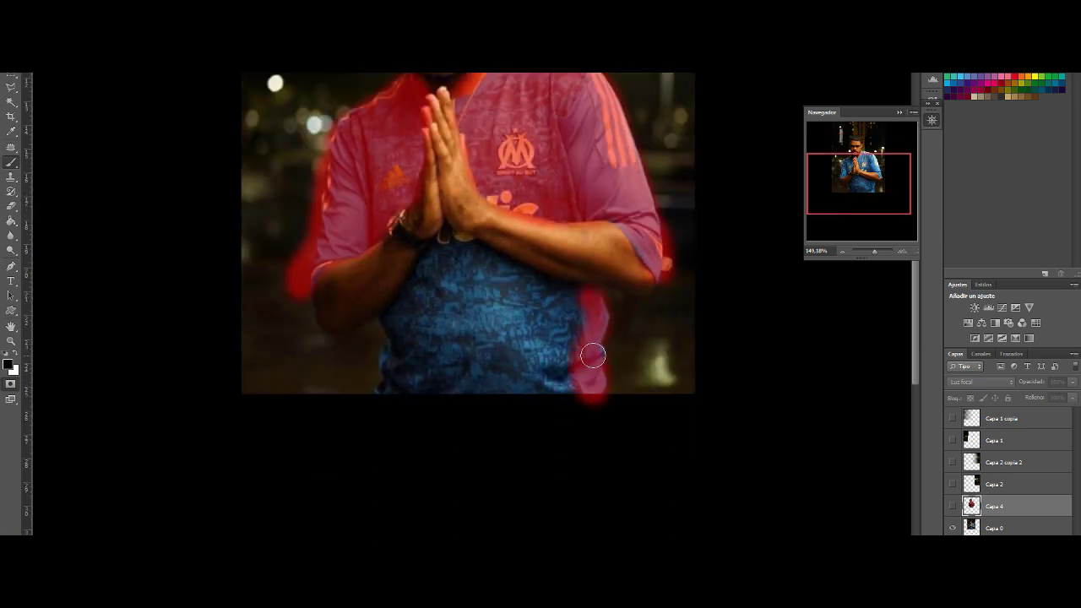
mouse_move(591, 363)
mouse_down()
mouse_move(563, 340)
mouse_move(388, 328)
mouse_move(444, 332)
mouse_move(502, 292)
mouse_up()
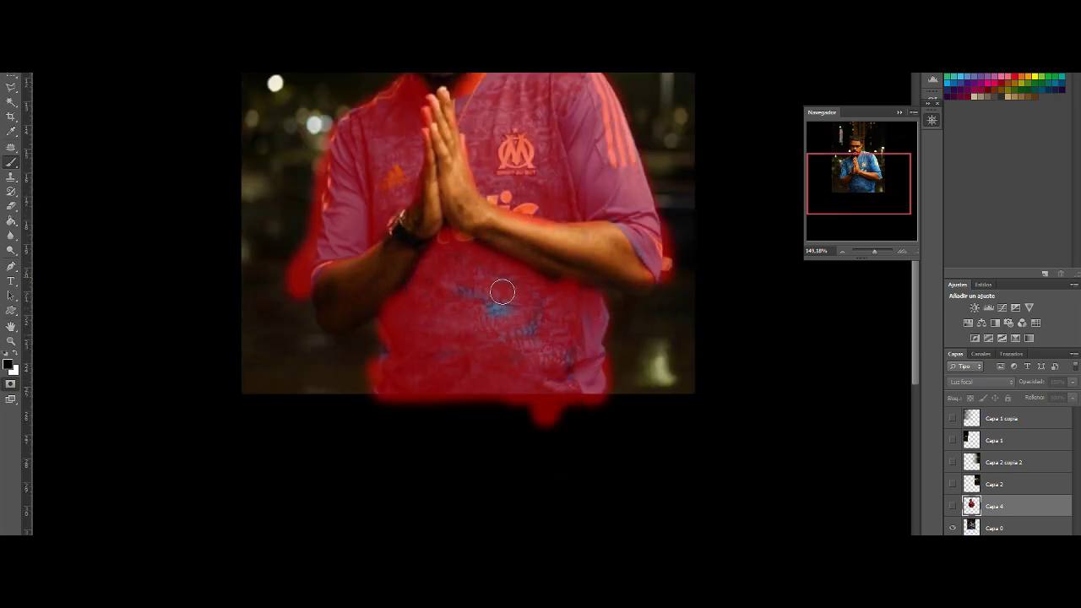
scroll(590, 215, up, 3)
Turn the jersey quick mask into a selection and copy the jersey onto new layer Capa 5.
key(q)
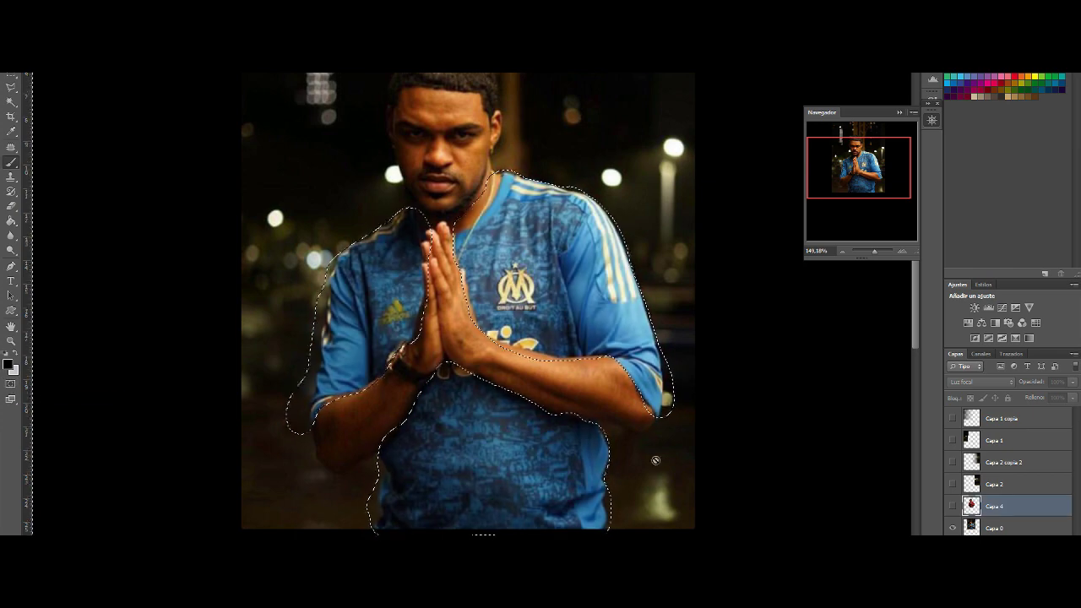
key(ctrl+j)
key(ctrl+u)
click(883, 260)
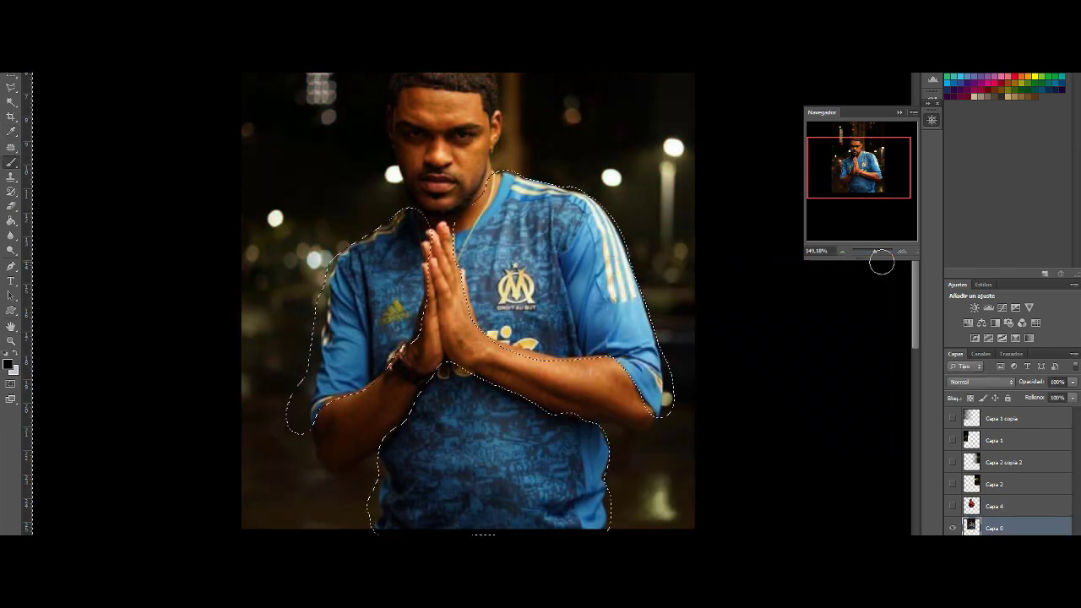
right_click(208, 70)
key(Escape)
key(ctrl+d)
Colourize the jersey red with hue 0 and saturation 59, then check its edges up close.
key(ctrl+u)
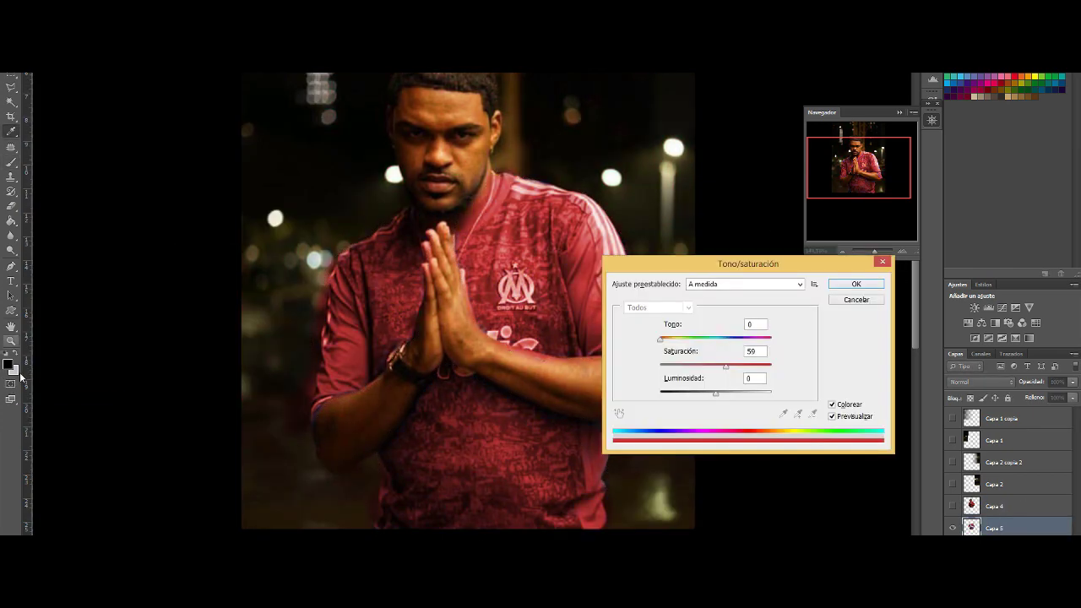
drag(727, 264, 831, 179)
drag(764, 255, 763, 268)
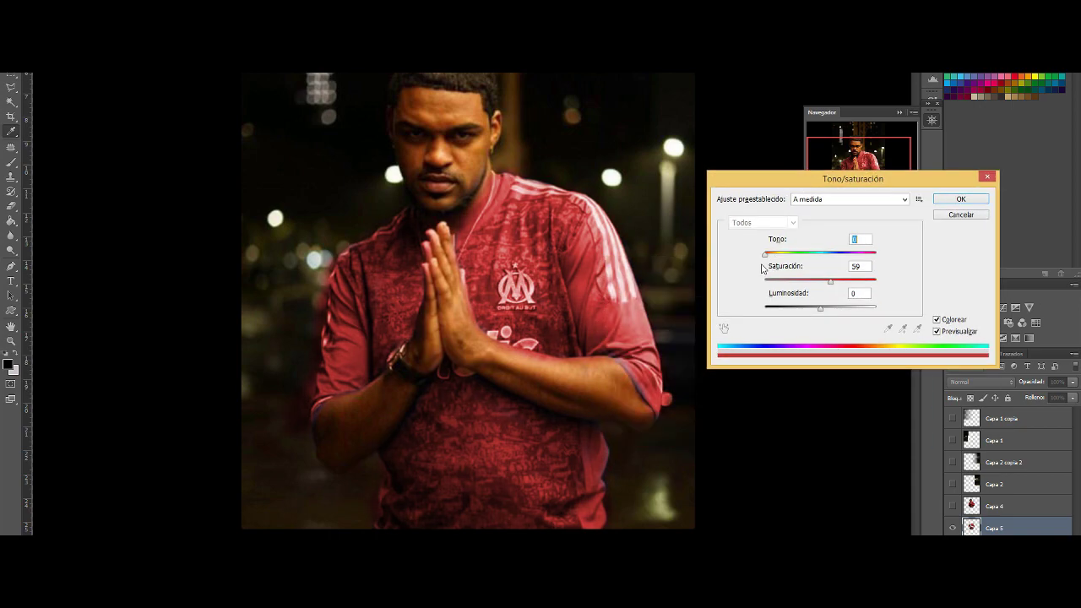
key(Return)
click(953, 528)
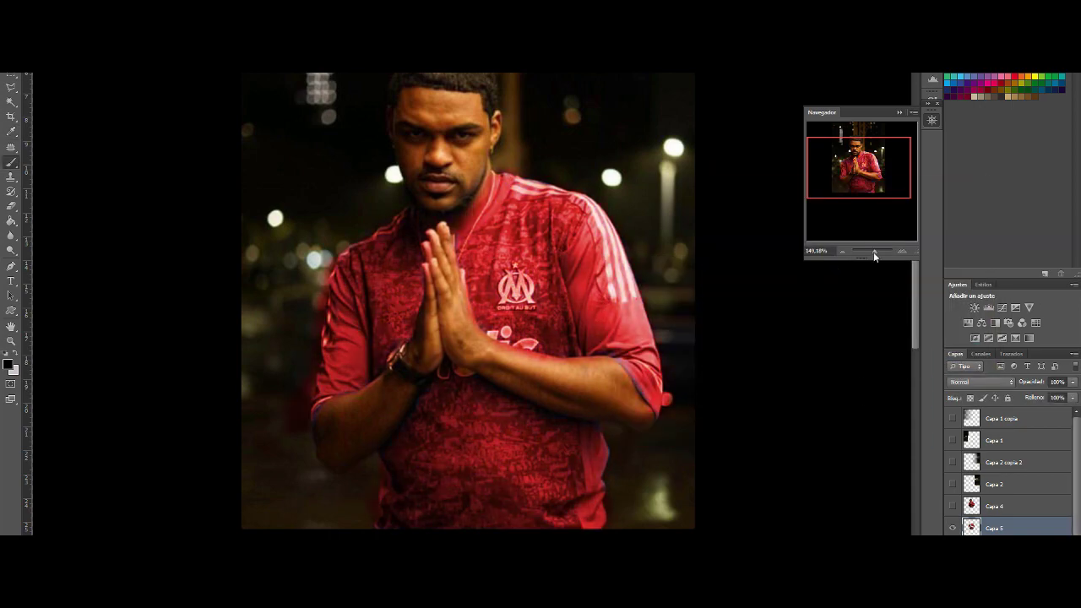
drag(873, 252, 870, 252)
click(953, 528)
click(952, 527)
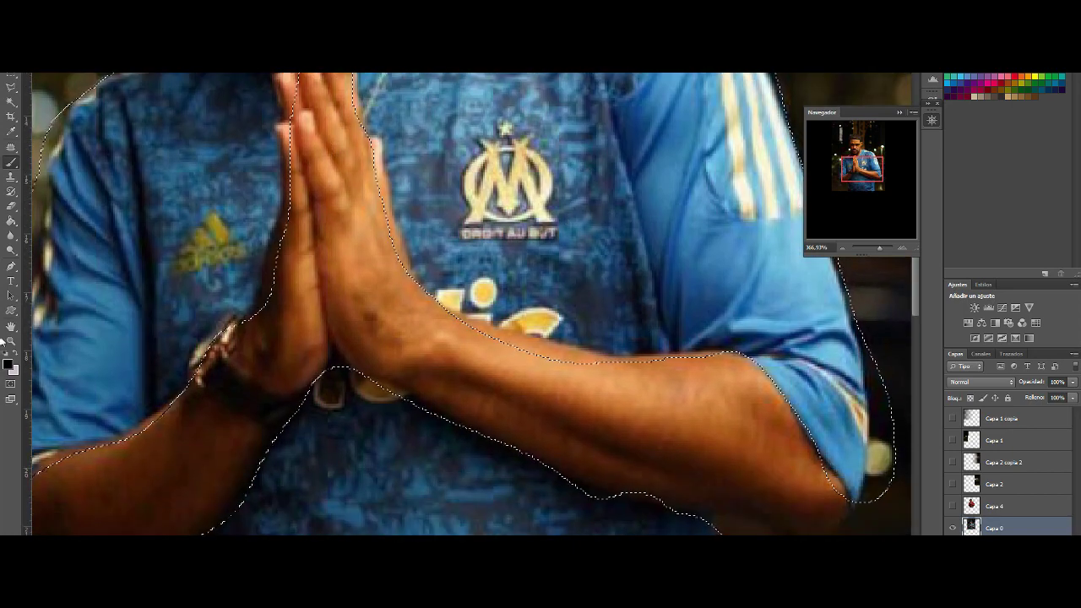
Return to Quick Mask editing of the jersey and navigate around the masked area.
click(11, 384)
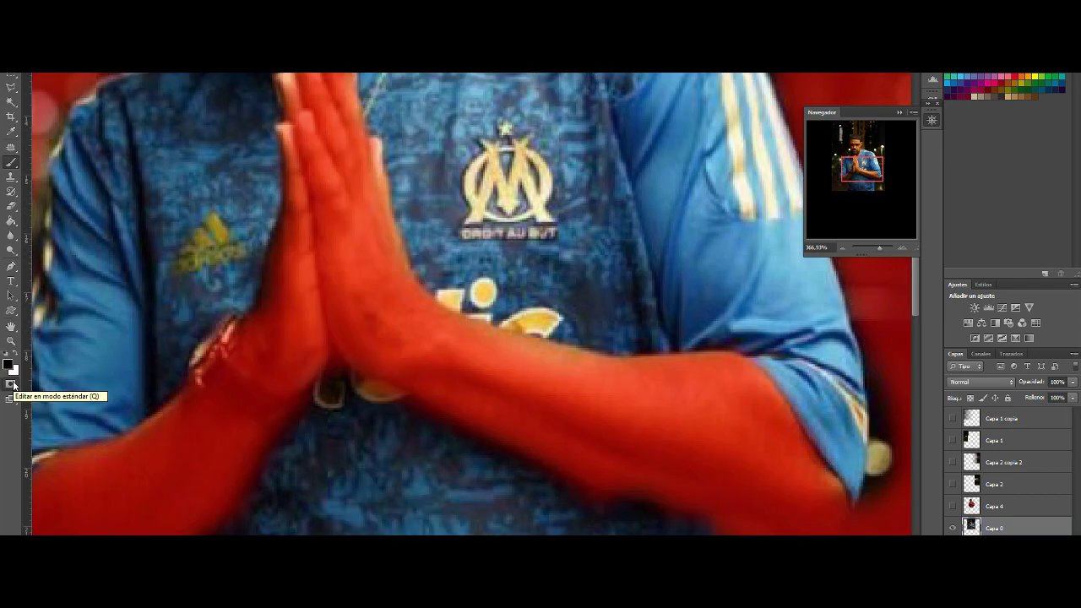
scroll(823, 490, down, 2)
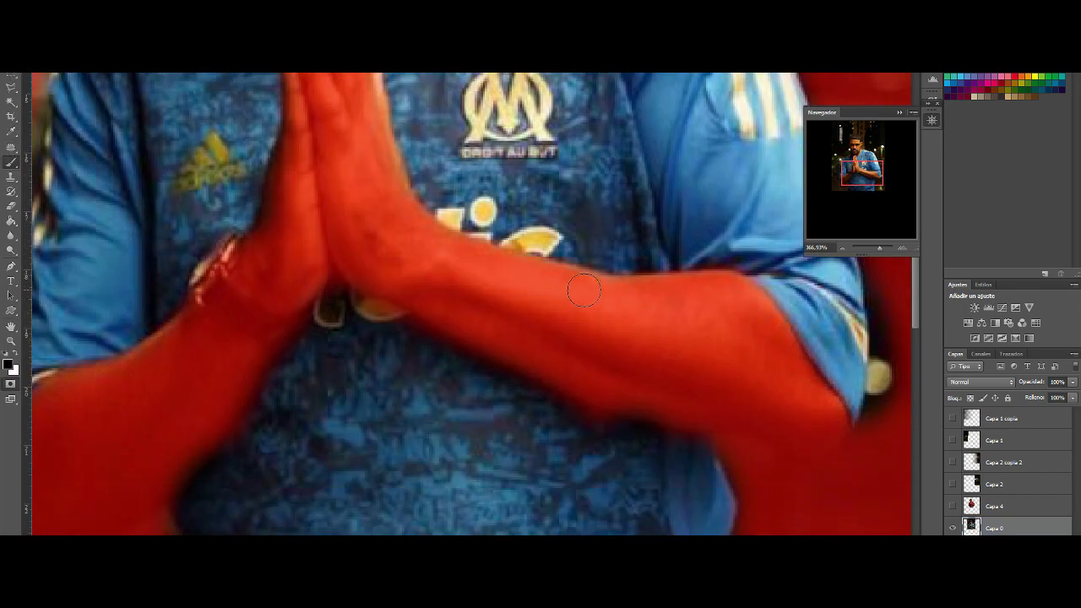
scroll(583, 292, up, 2)
click(11, 384)
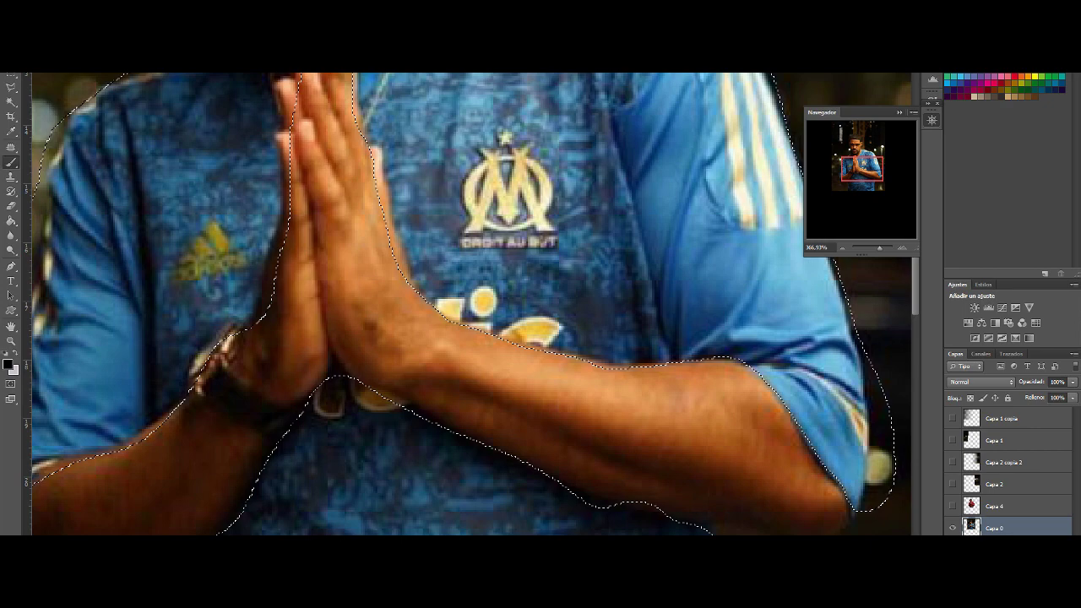
click(11, 384)
scroll(806, 353, up, 3)
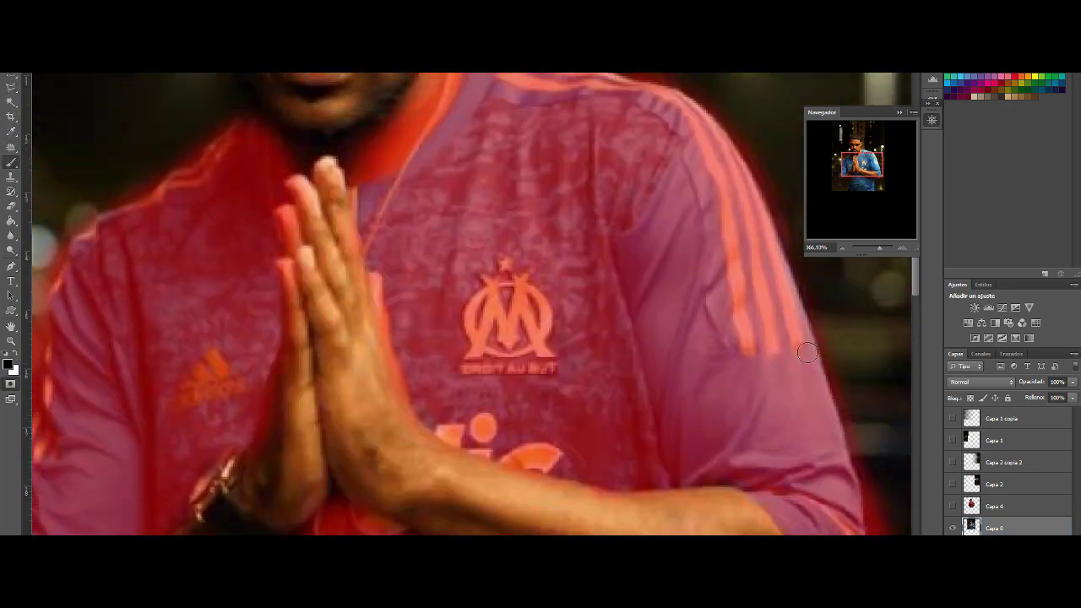
scroll(806, 353, up, 2)
scroll(807, 353, up, 1)
scroll(714, 321, down, 10)
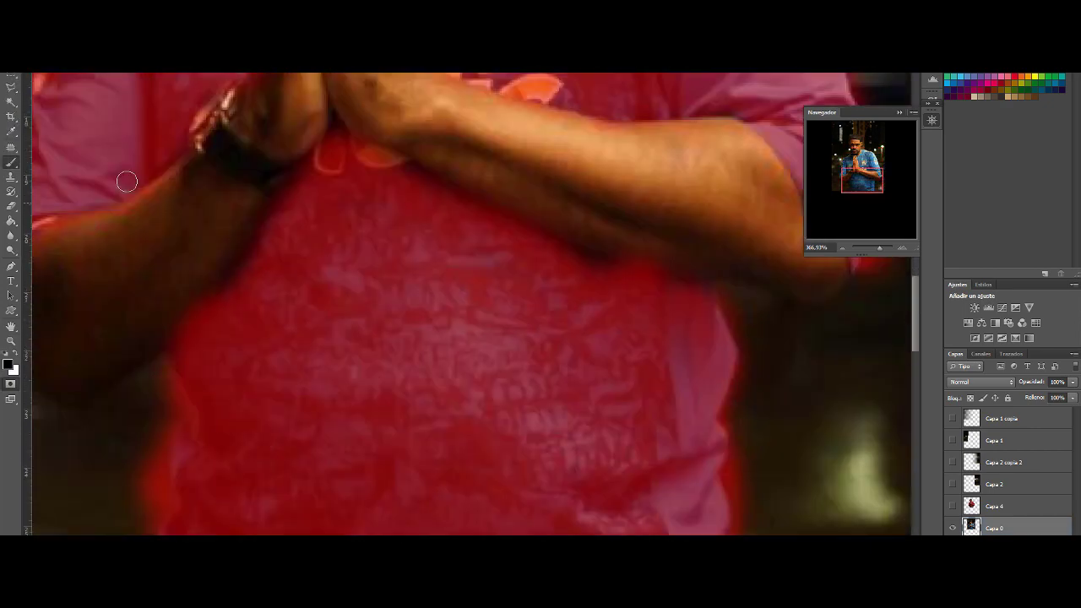
scroll(126, 182, left, 5)
scroll(437, 362, up, 2)
scroll(461, 306, up, 2)
scroll(461, 306, up, 2)
scroll(750, 408, up, 2)
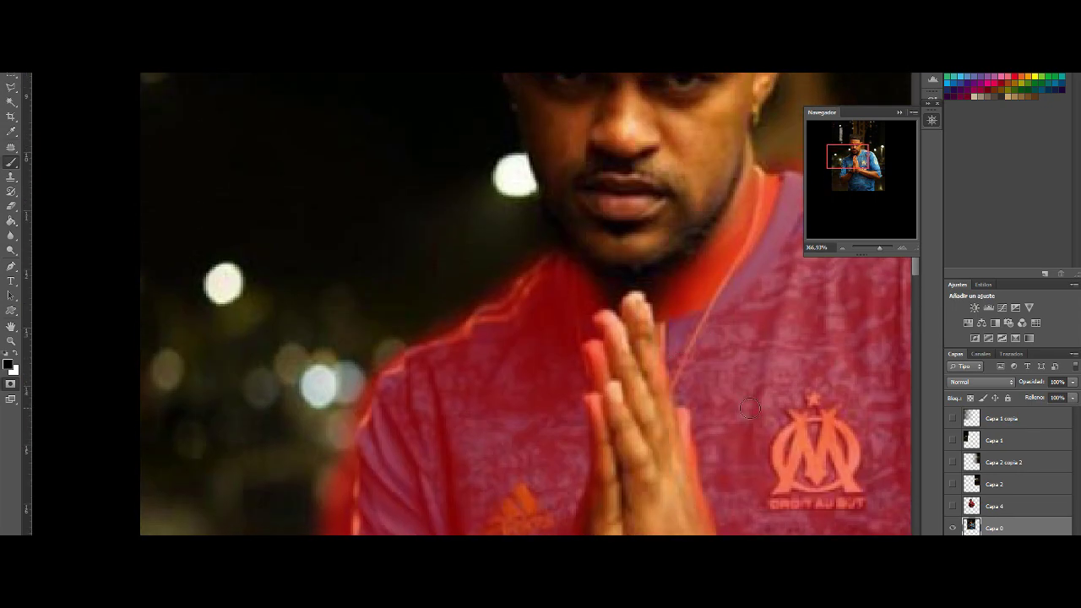
scroll(750, 409, up, 2)
scroll(750, 408, right, 2)
Paint white to remove the mask beside the fingers and over the arm.
click(17, 358)
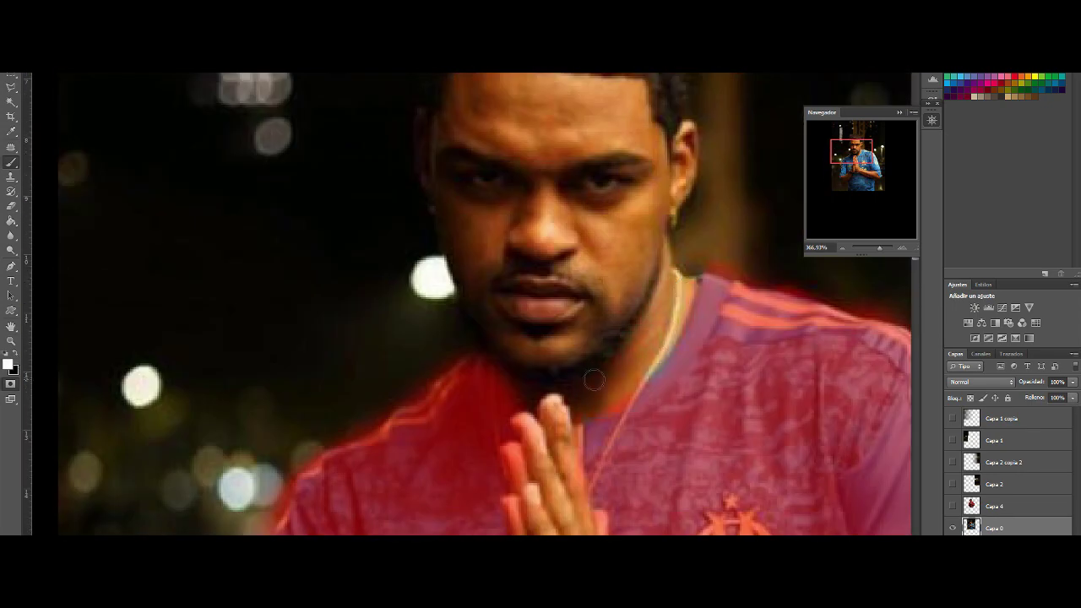
drag(515, 418, 512, 353)
key(x)
scroll(429, 262, down, 3)
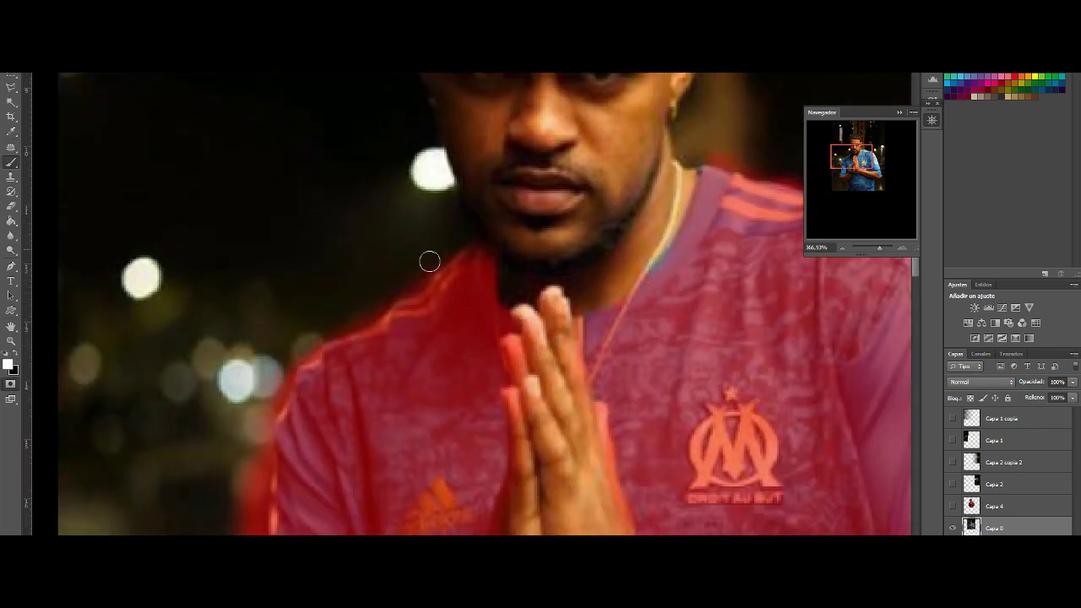
scroll(245, 490, down, 6)
mouse_move(248, 221)
mouse_down()
mouse_move(174, 495)
mouse_move(212, 495)
mouse_move(278, 444)
mouse_up()
scroll(469, 171, down, 1)
scroll(521, 136, up, 3)
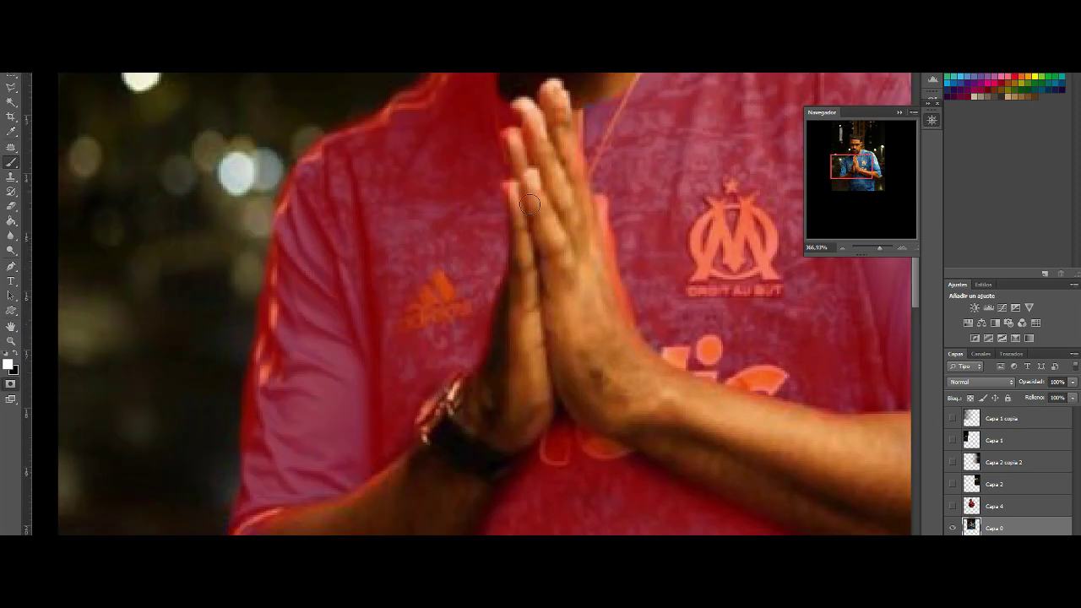
Unmask the sponsor logo, the crest's M and the DROIT AU BUT text.
drag(702, 388, 772, 386)
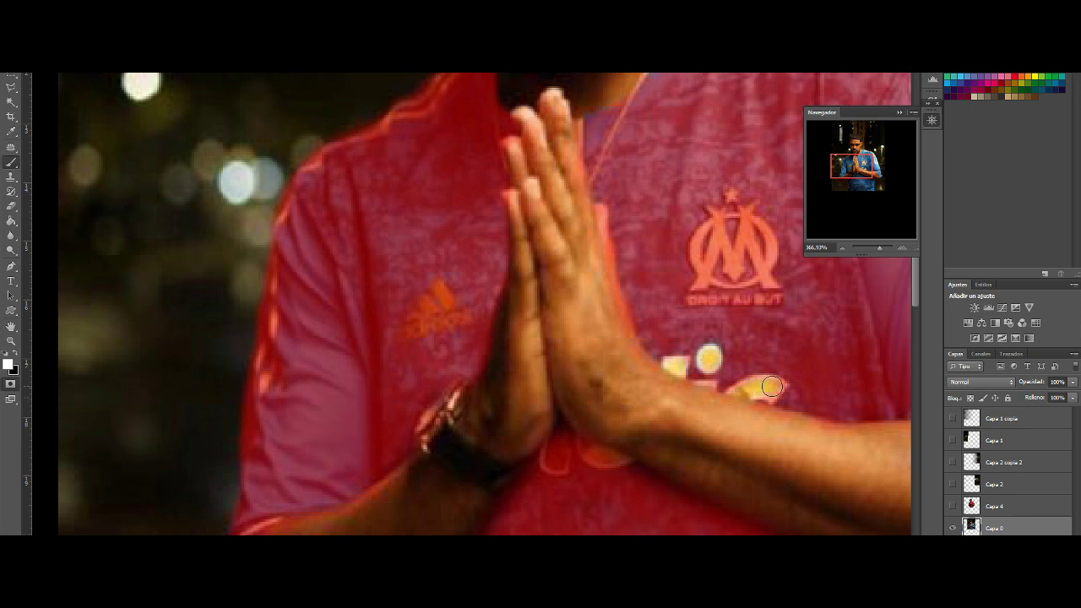
scroll(363, 121, up, 1)
click(38, 60)
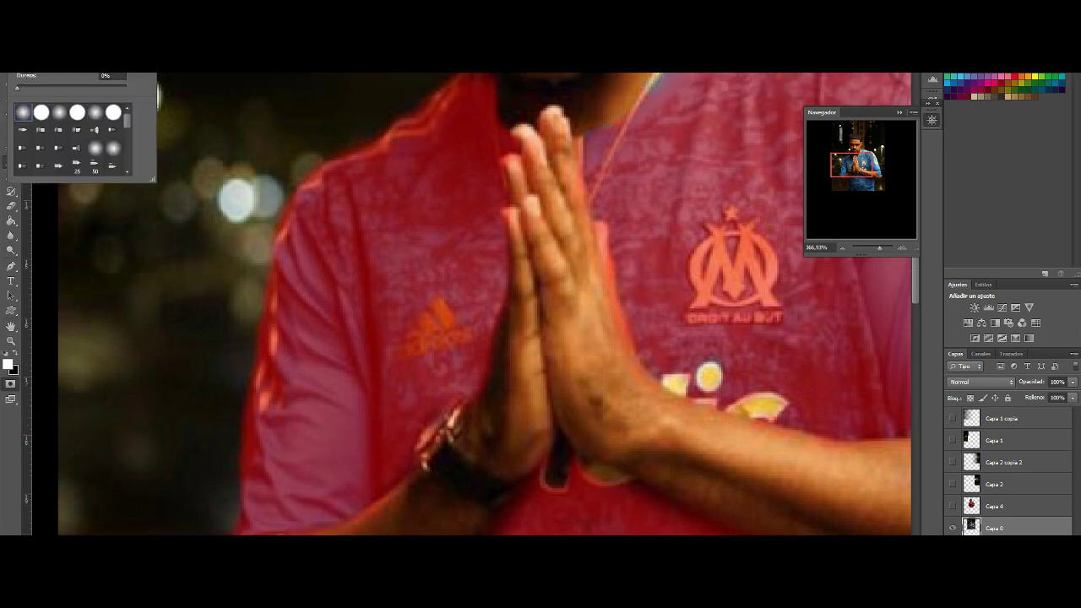
drag(770, 306, 713, 230)
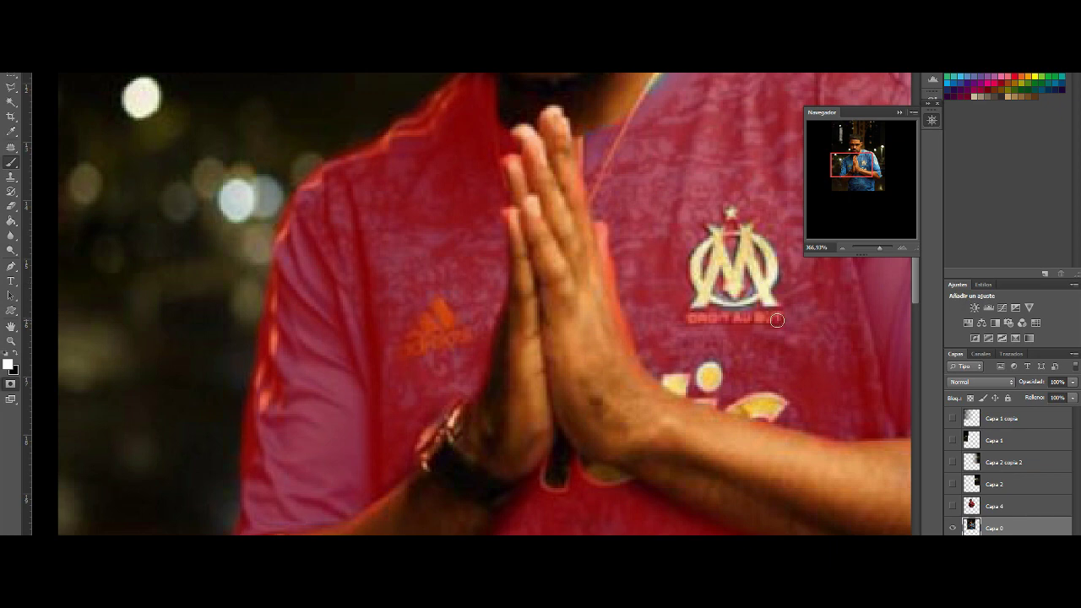
drag(777, 320, 775, 316)
scroll(449, 250, down, 4)
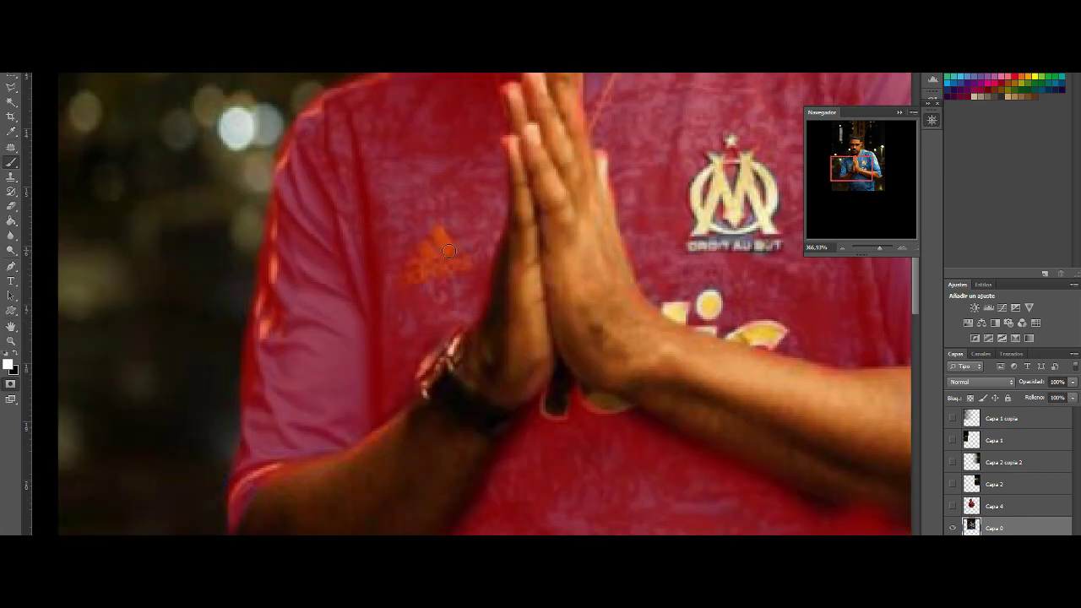
drag(856, 246, 875, 248)
Tint the jersey selection red with a colourized, more saturated Hue/Saturation adjustment.
key(q)
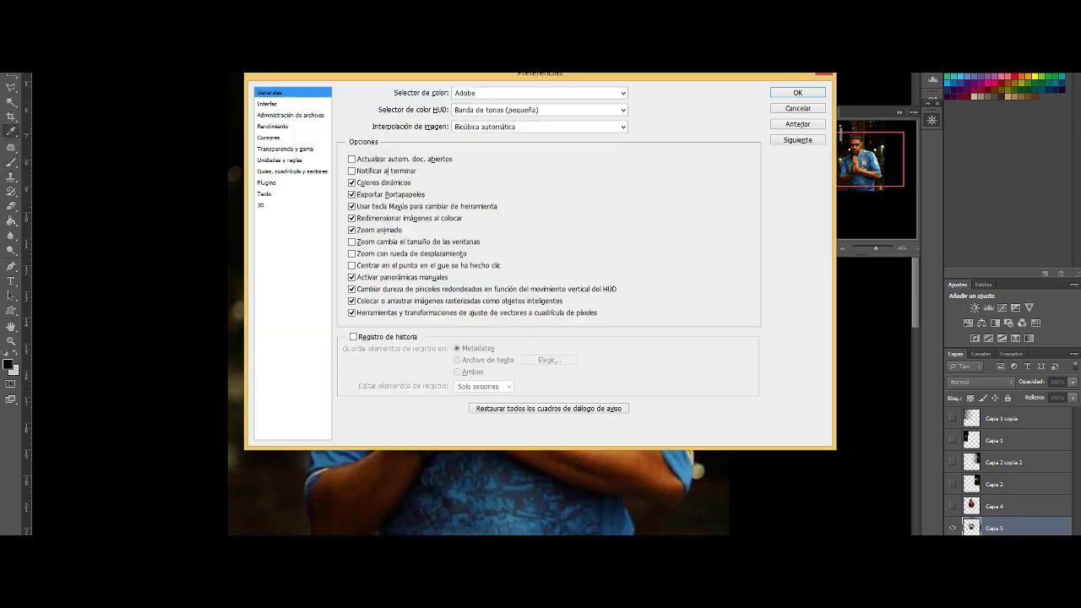
key(ctrl+u)
click(936, 319)
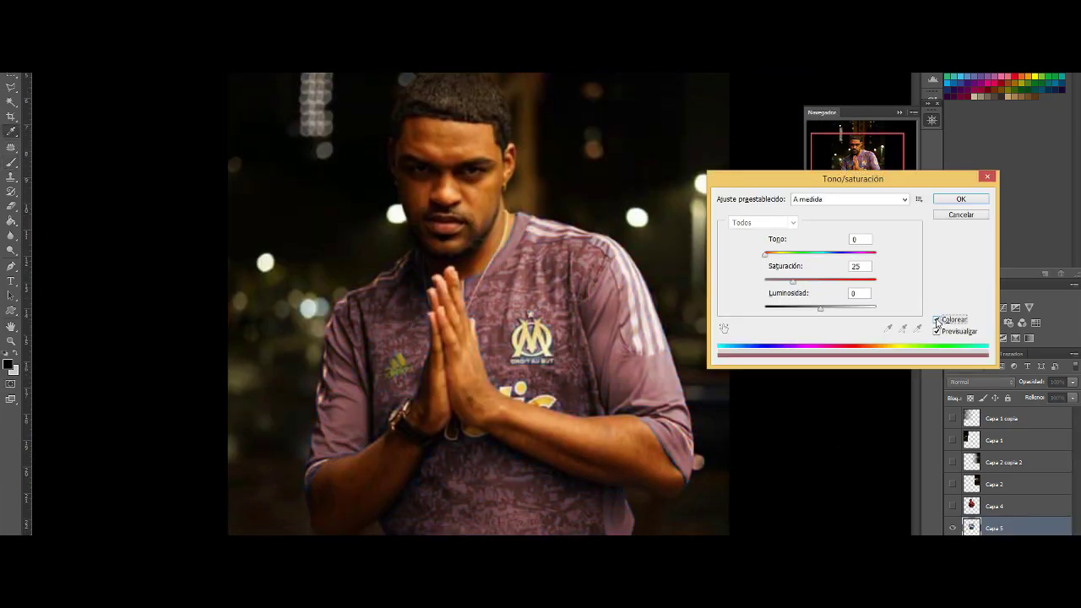
drag(833, 281, 843, 281)
key(Return)
drag(879, 249, 880, 244)
Choose red as the paint colour and try Luz focal blending on the red layer.
click(9, 364)
key(Return)
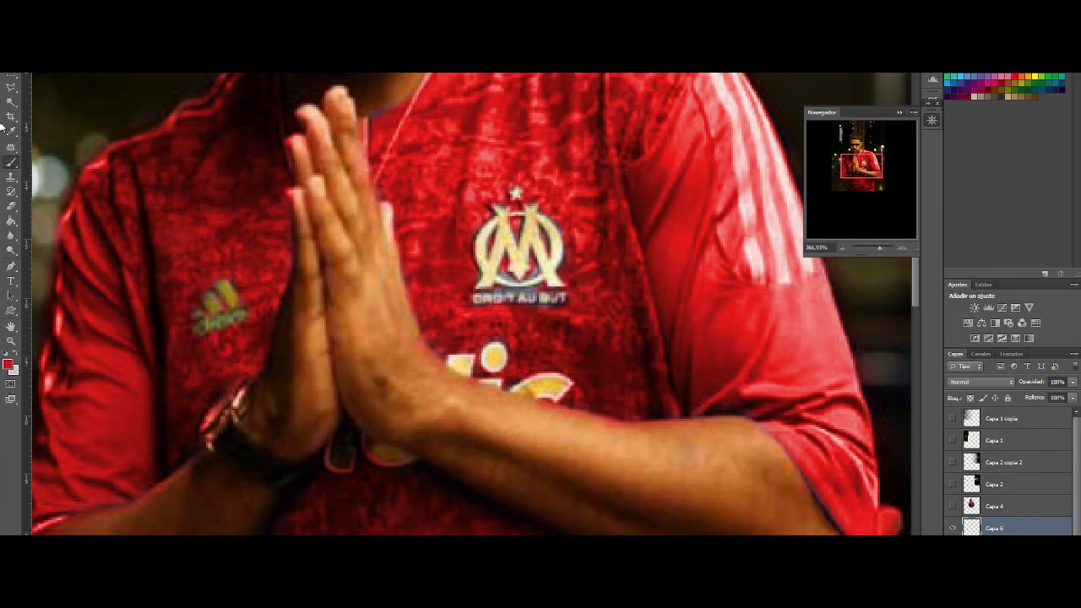
click(980, 381)
click(971, 281)
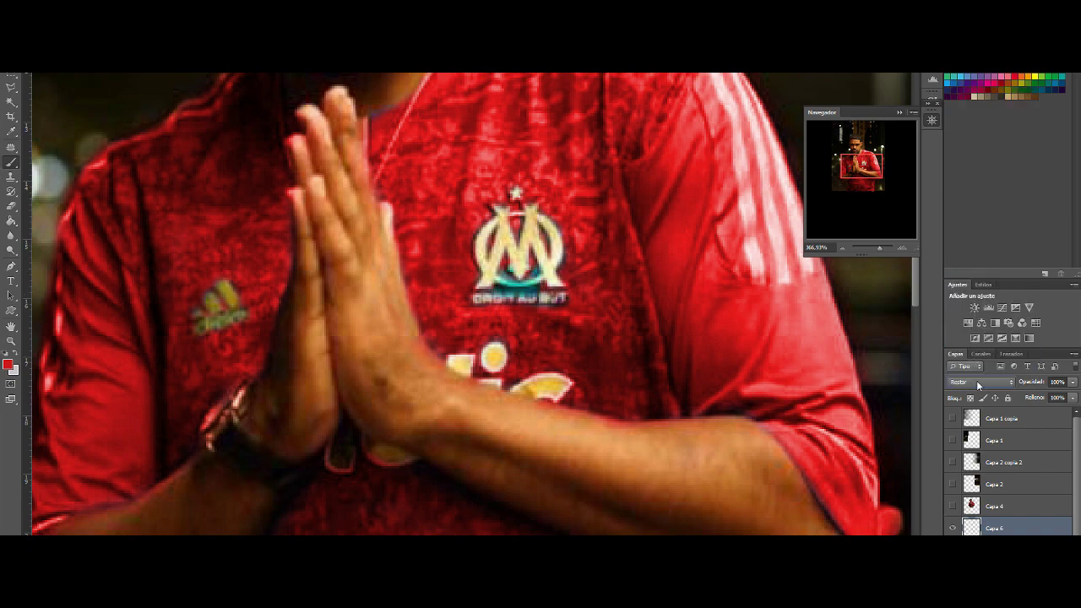
scroll(977, 382, up, 5)
drag(878, 248, 881, 248)
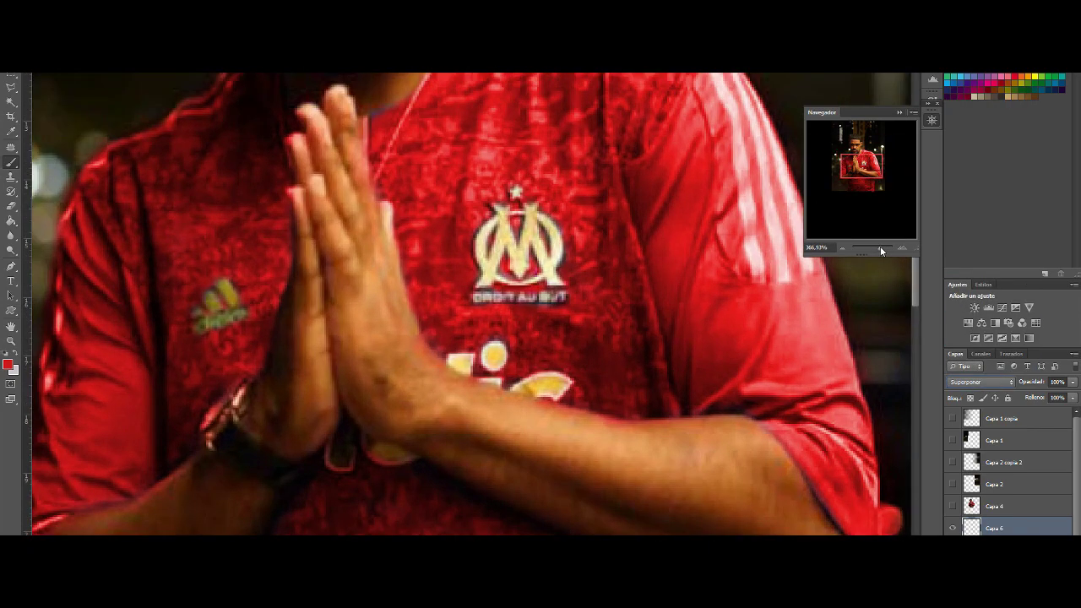
drag(866, 173, 861, 163)
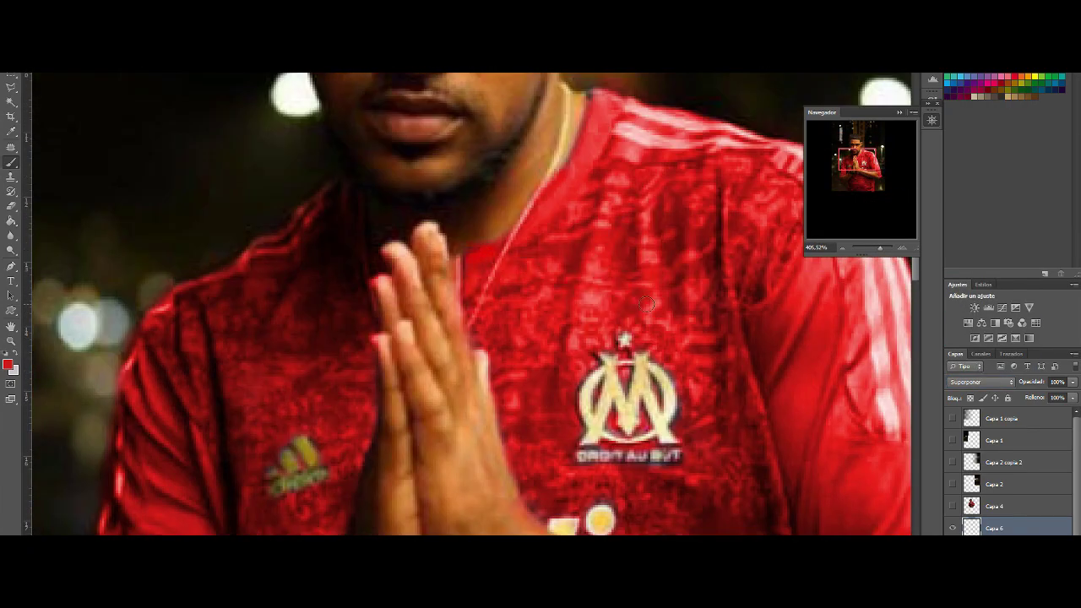
Compare blend modes, then set the red layer Capa 6 to Multiplicar at 88% opacity.
key(shift+minus)
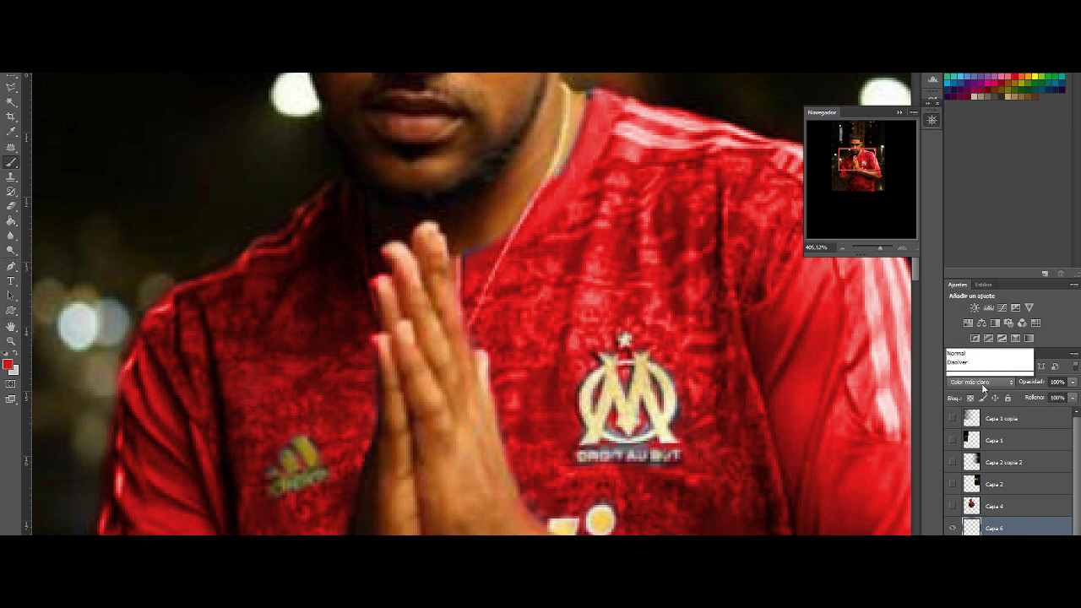
click(979, 381)
click(980, 371)
click(983, 367)
click(985, 372)
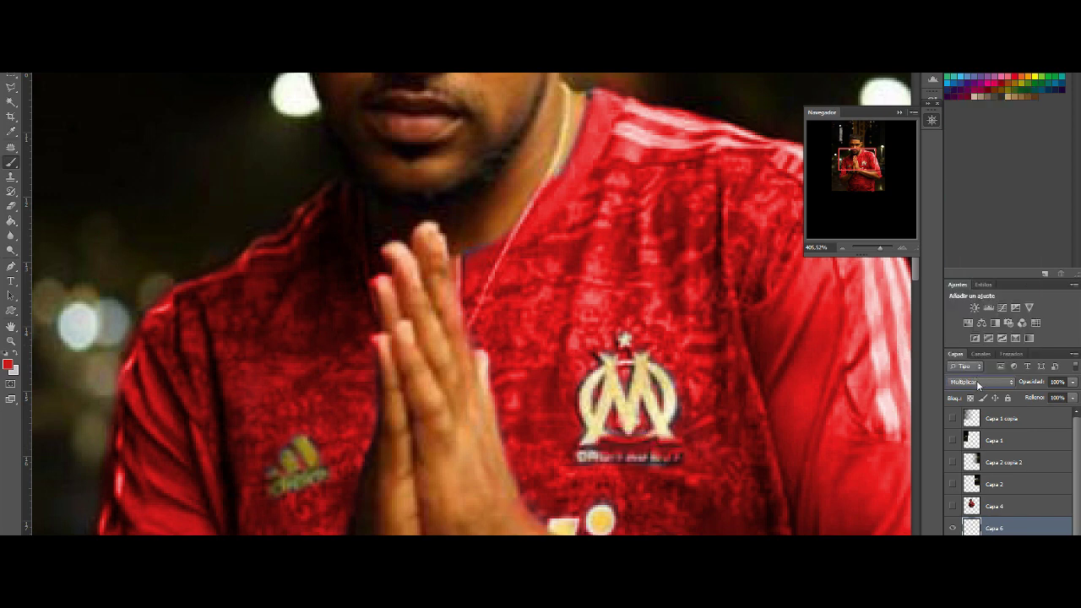
scroll(977, 380, up, 5)
click(1073, 382)
drag(1066, 395, 1057, 395)
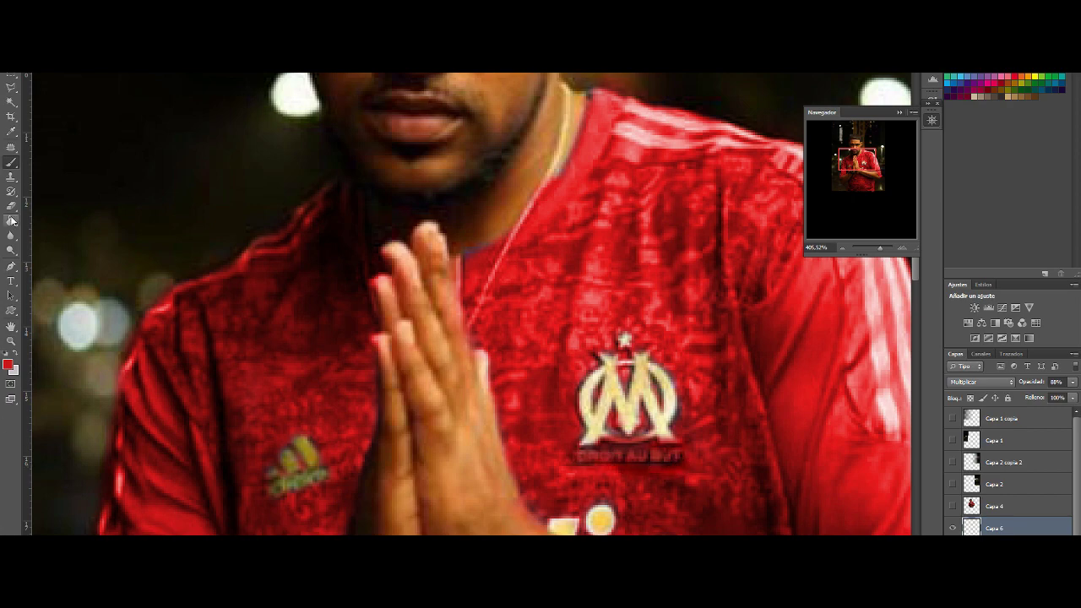
key(e)
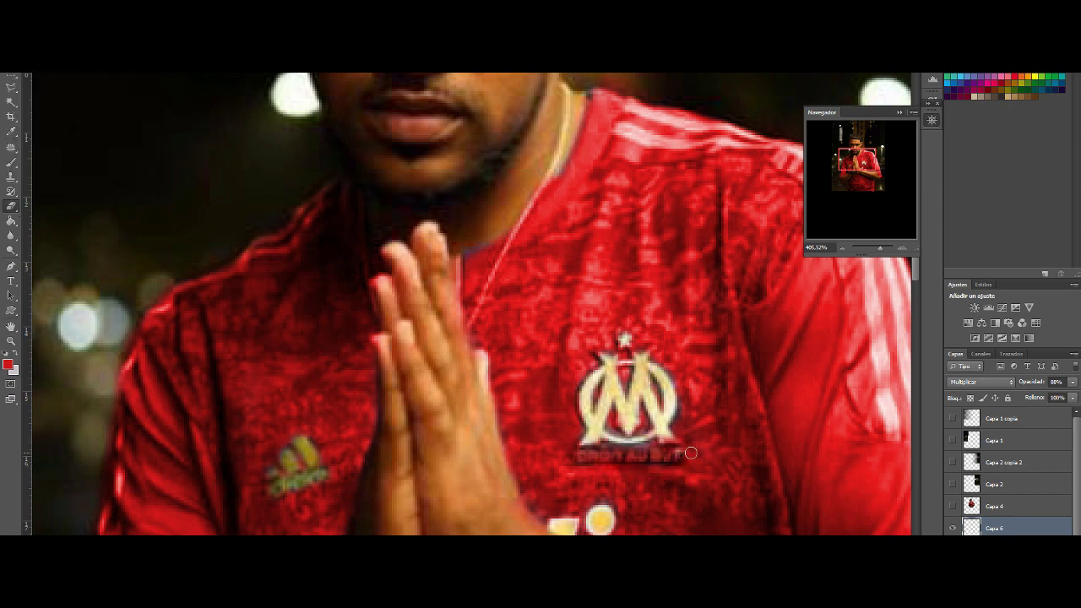
drag(880, 247, 879, 248)
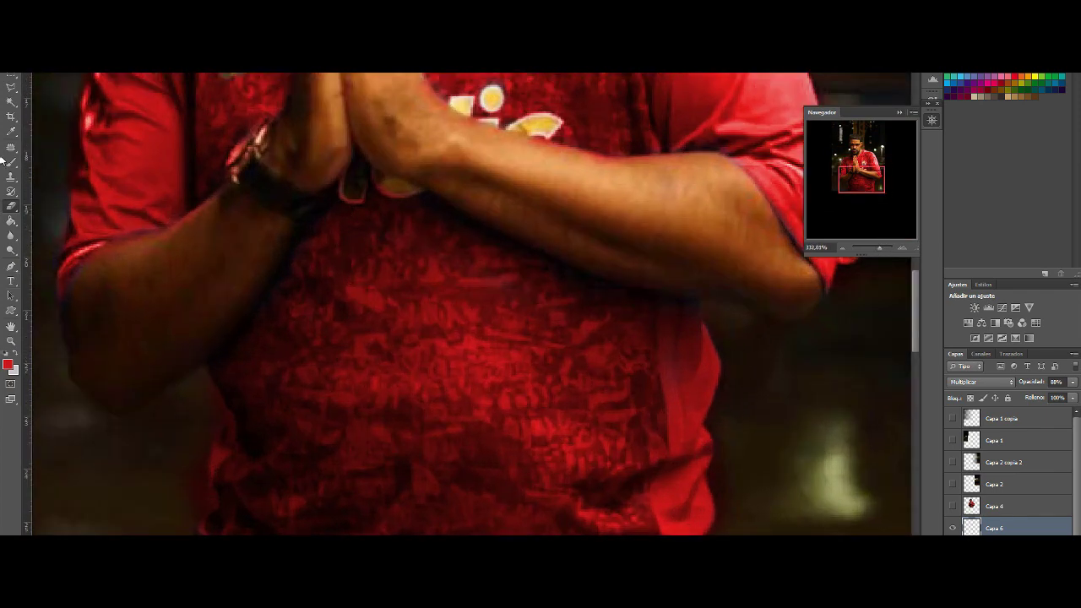
Change the red jersey layer's blend mode to Color (Tono).
key(b)
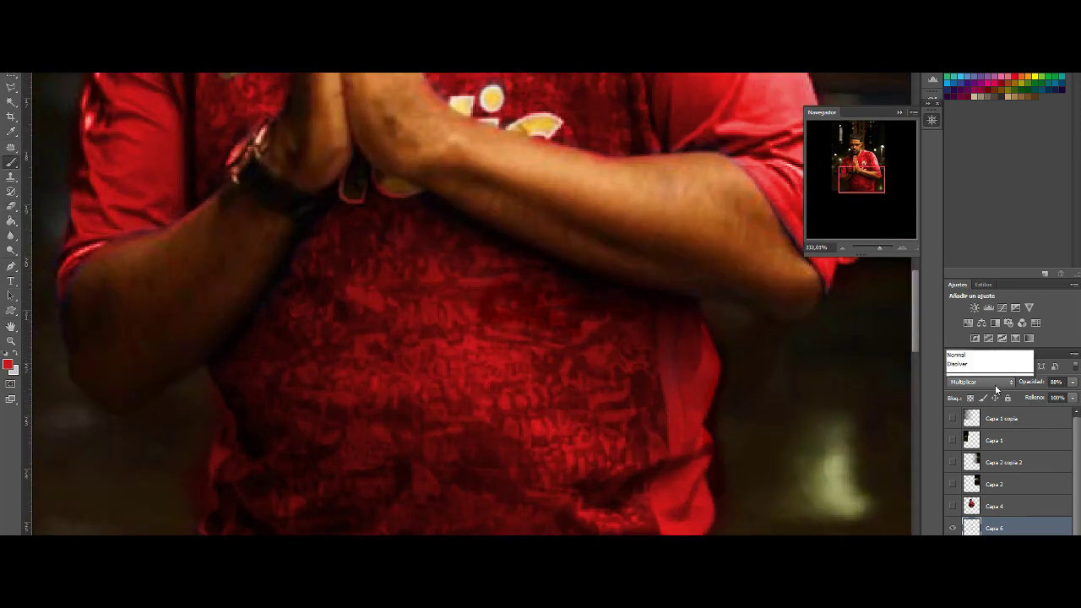
key(alt+shift+u)
drag(862, 179, 867, 174)
scroll(614, 302, up, 2)
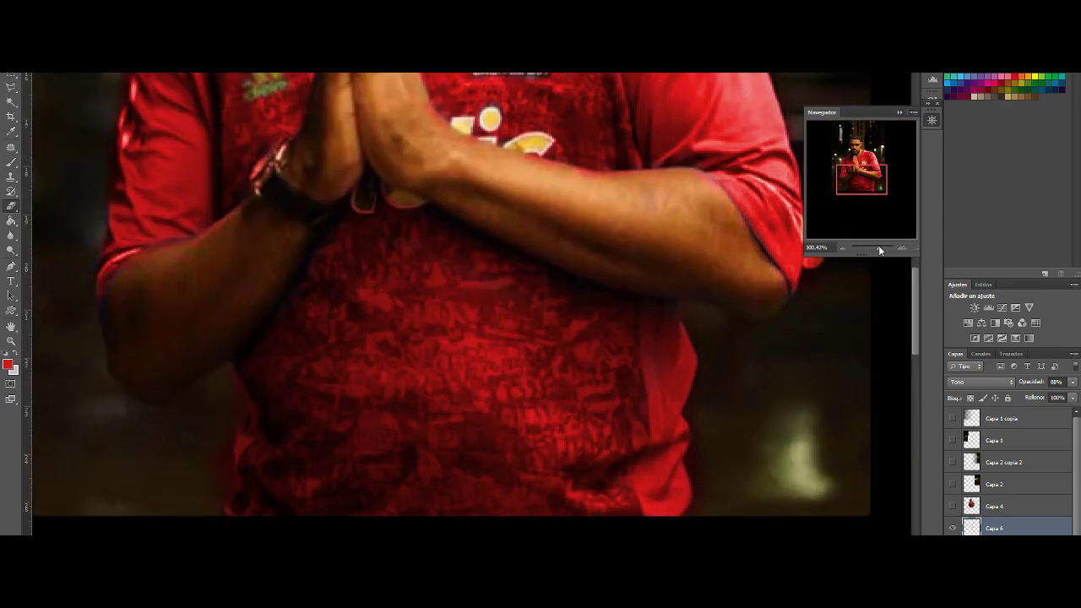
drag(880, 249, 878, 248)
Adjust brush size and hardness, dismiss the clone source warning, and select the Brush.
right_click(85, 127)
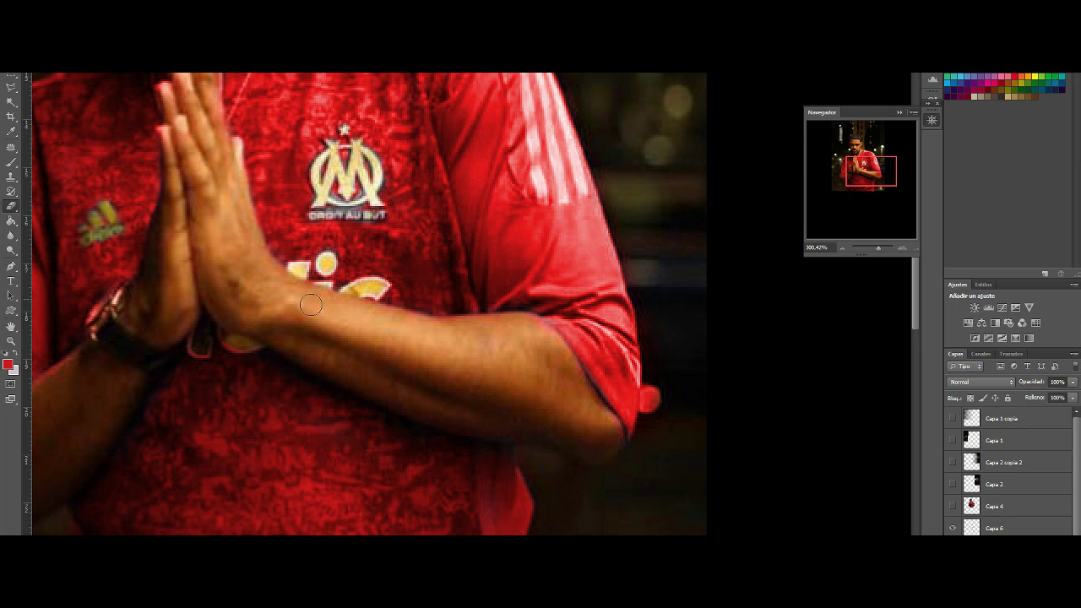
scroll(311, 304, up, 4)
scroll(287, 132, up, 1)
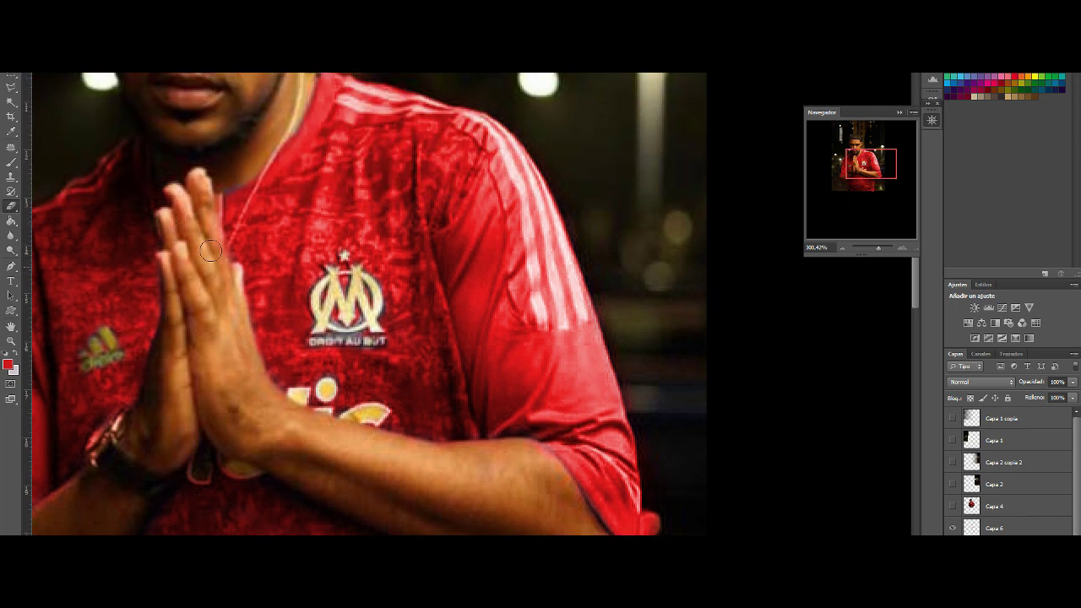
scroll(328, 207, left, 10)
scroll(266, 299, down, 5)
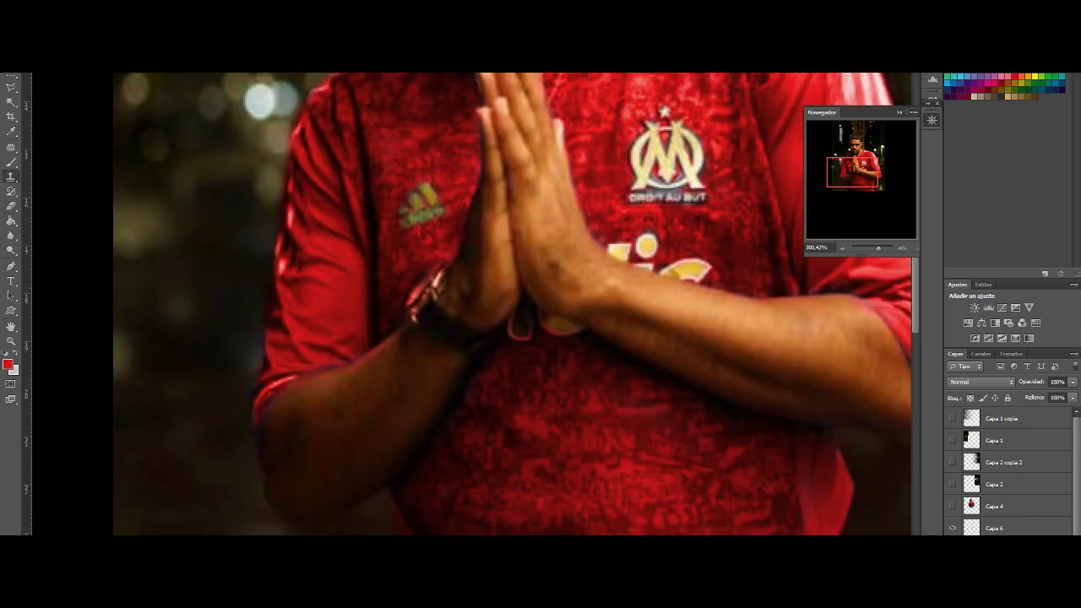
click(273, 442)
click(538, 235)
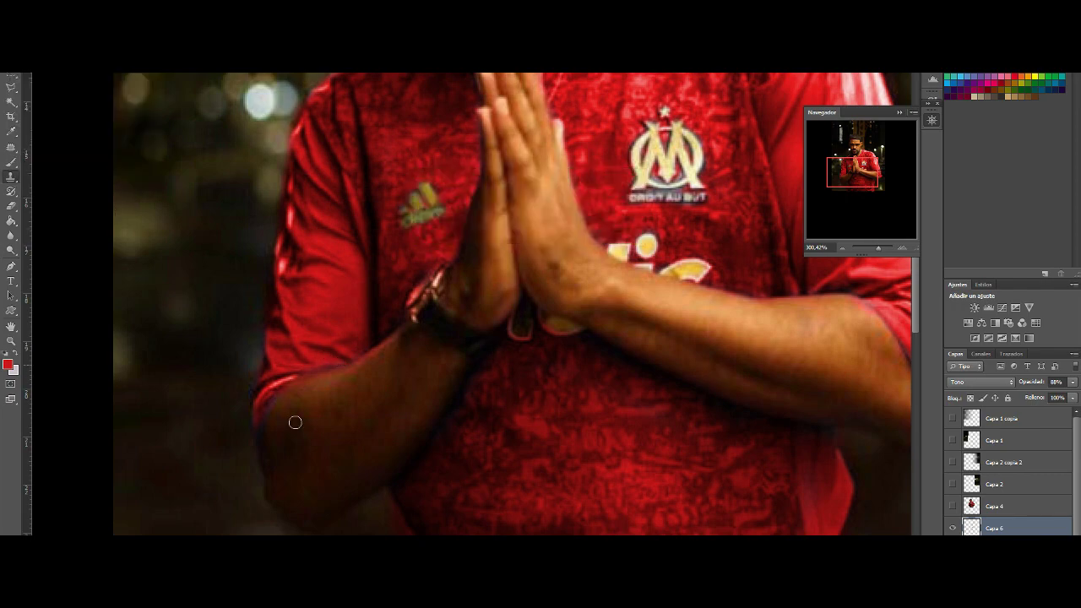
click(11, 162)
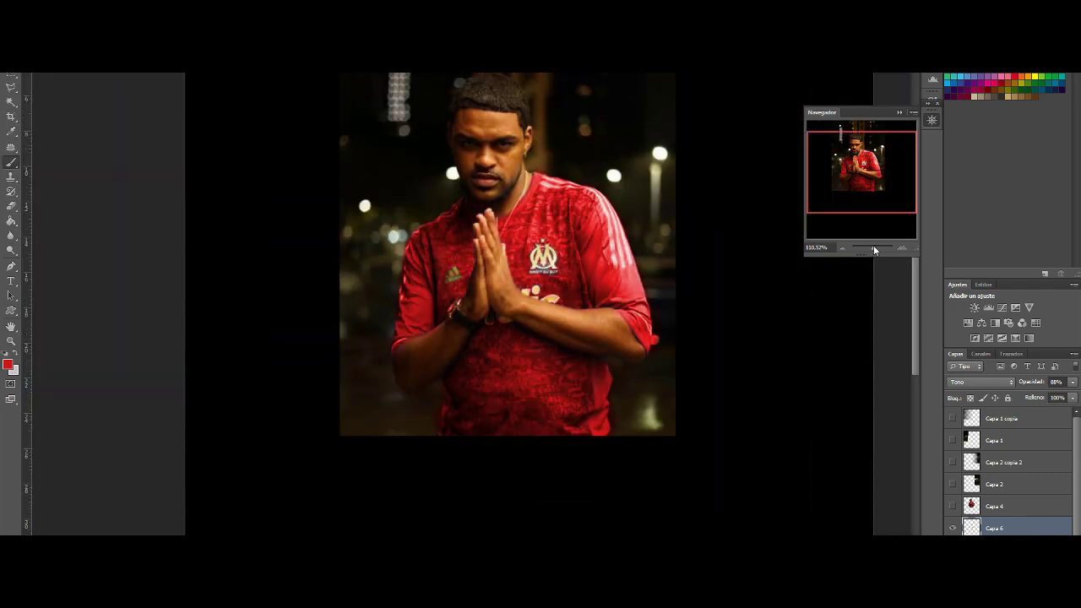
Paint red along the shoulder edges and the top of the sleeve stripe.
drag(878, 247, 879, 248)
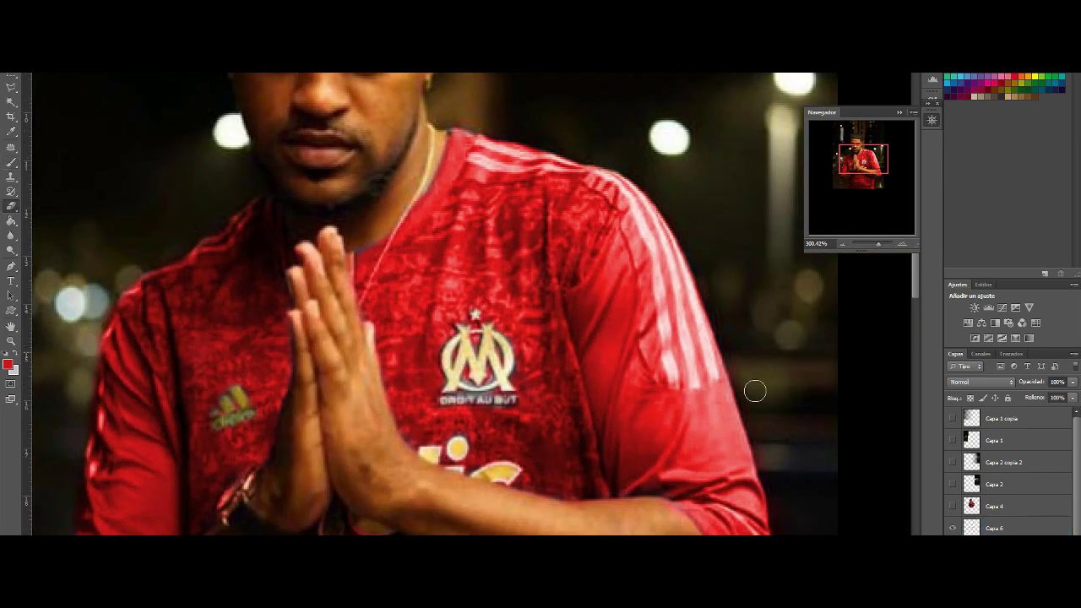
drag(878, 244, 880, 244)
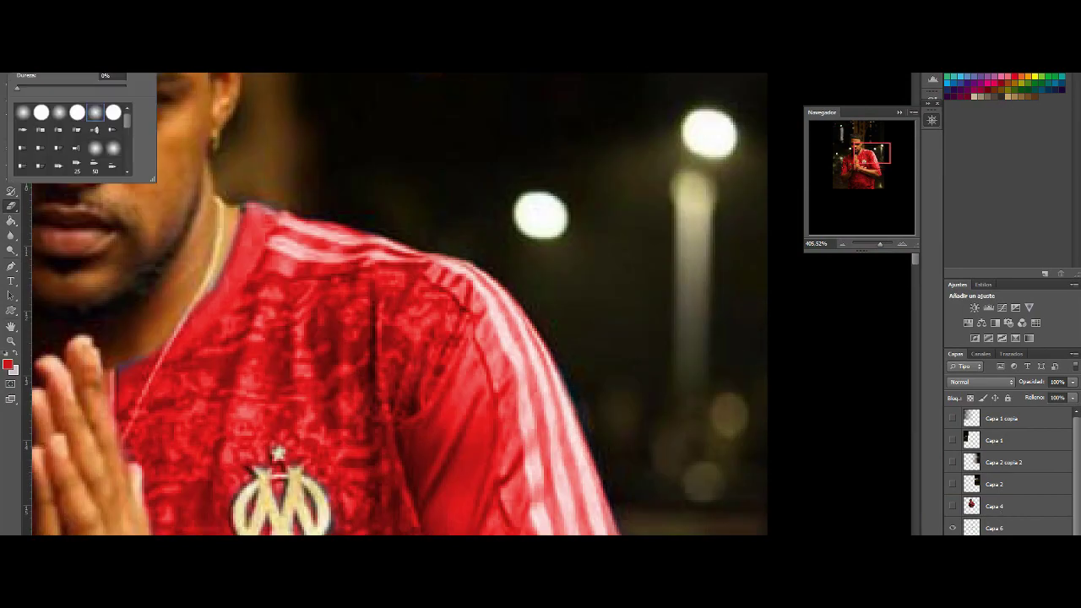
drag(600, 528, 549, 357)
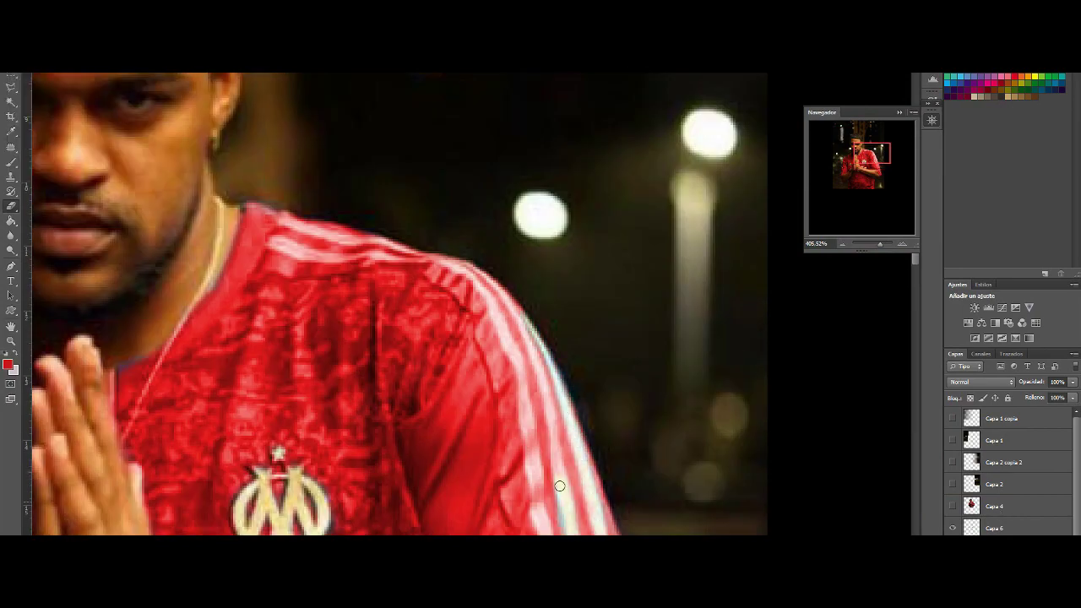
drag(559, 485, 545, 372)
drag(541, 507, 495, 313)
scroll(495, 313, up, 3)
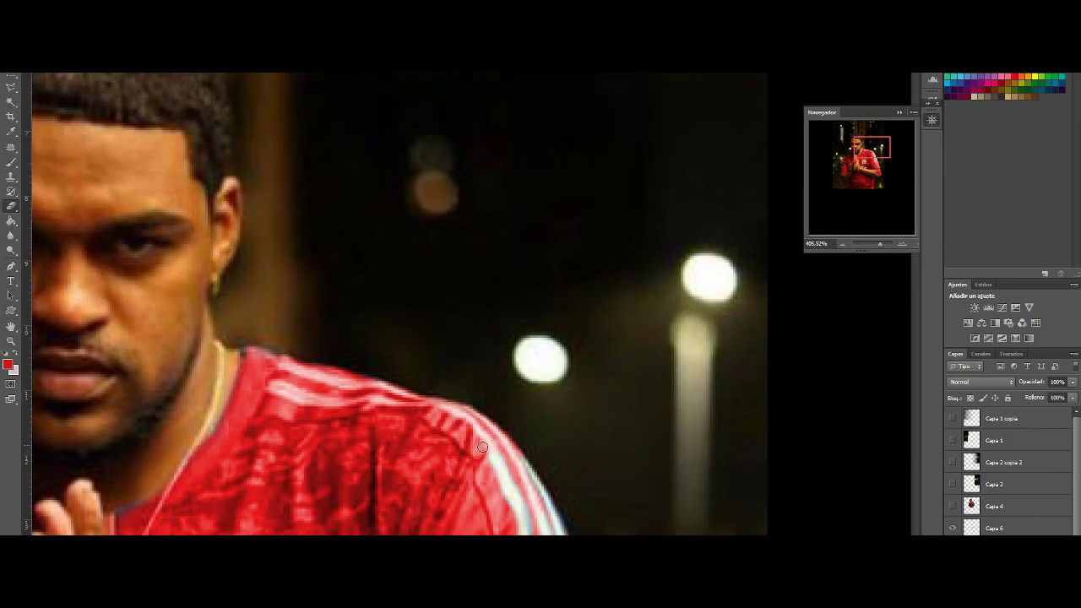
drag(385, 408, 302, 393)
key(b)
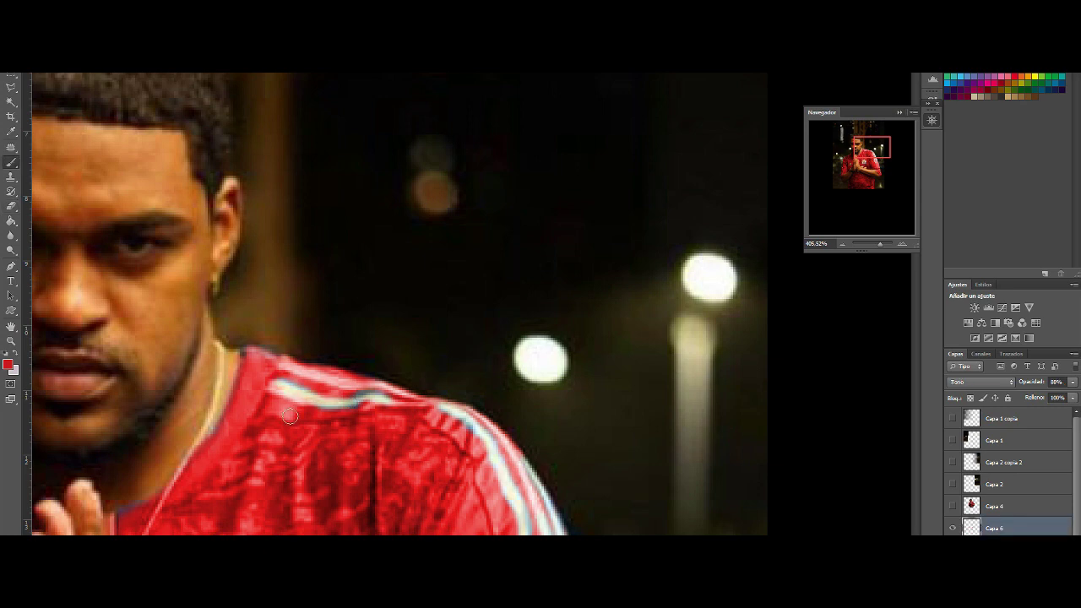
scroll(476, 428, down, 1)
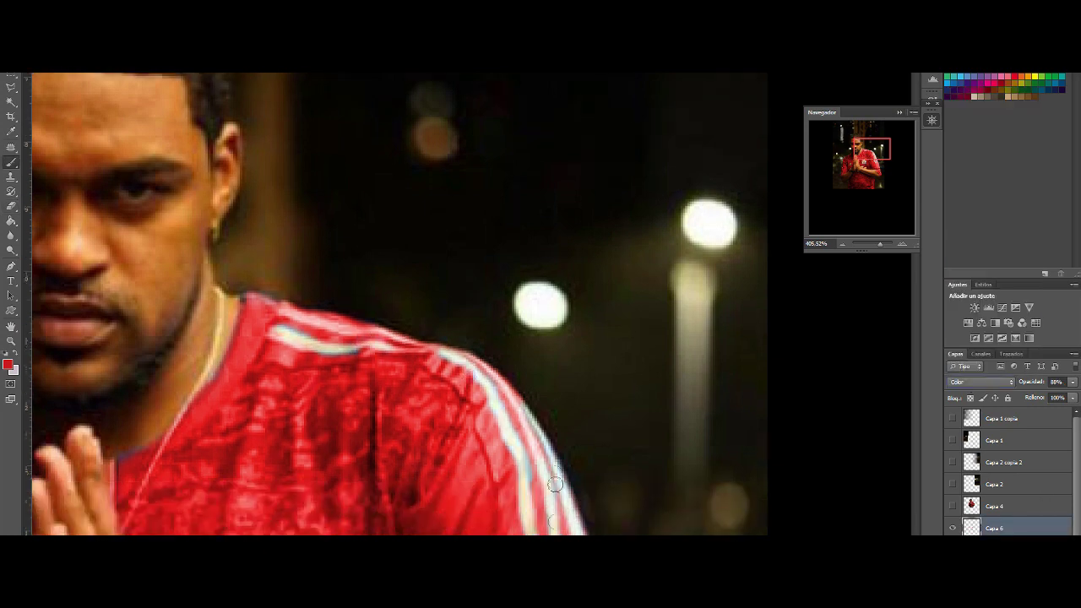
scroll(541, 363, down, 3)
scroll(353, 255, up, 1)
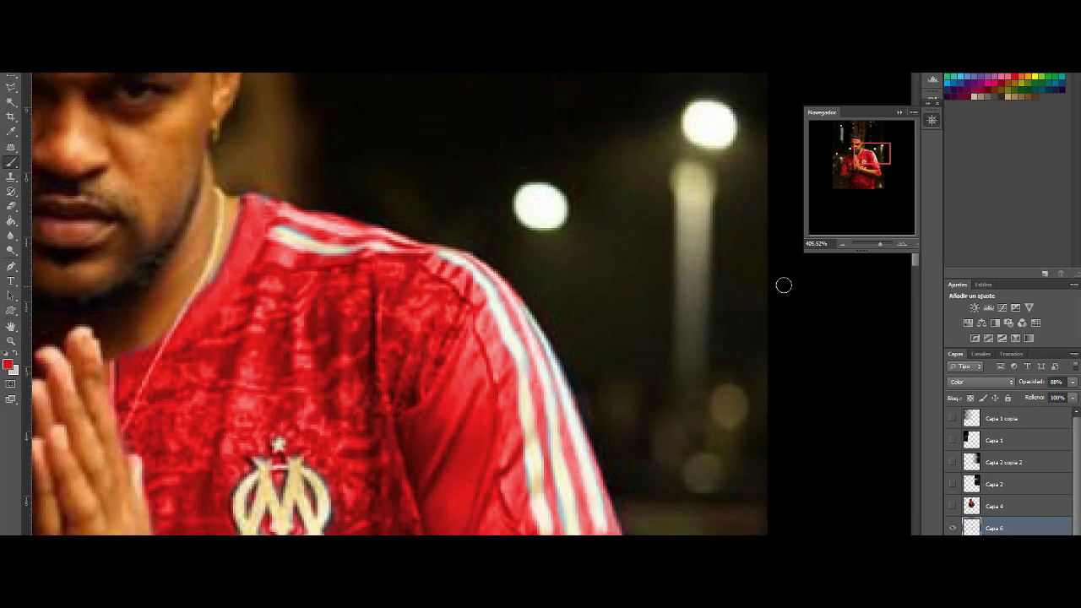
drag(880, 244, 879, 244)
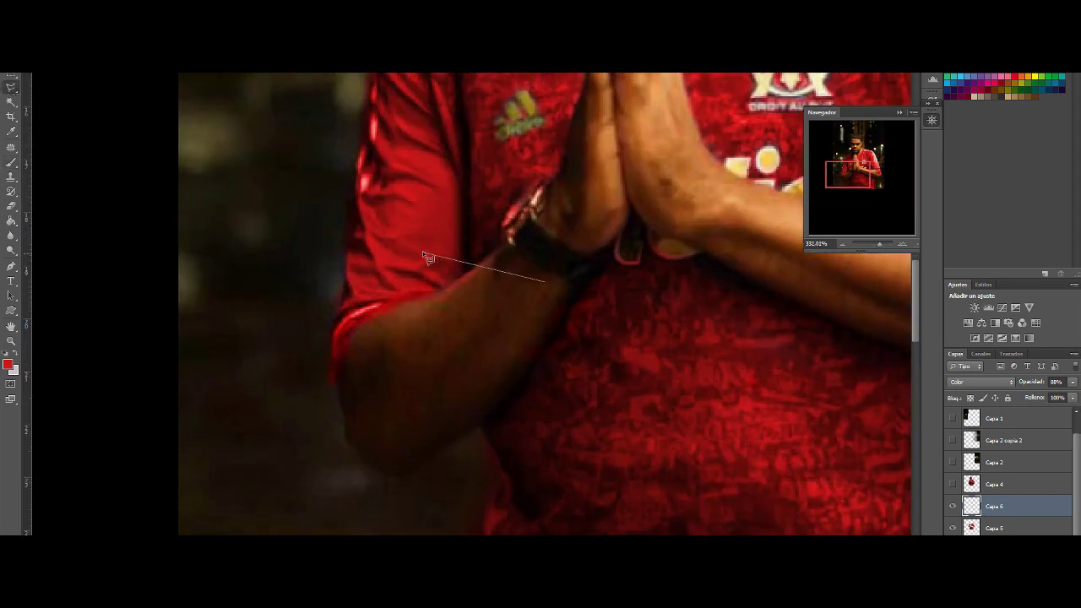
Close the left-sleeve selection and set the new sleeve layer Capa 7 to Color blending.
click(456, 268)
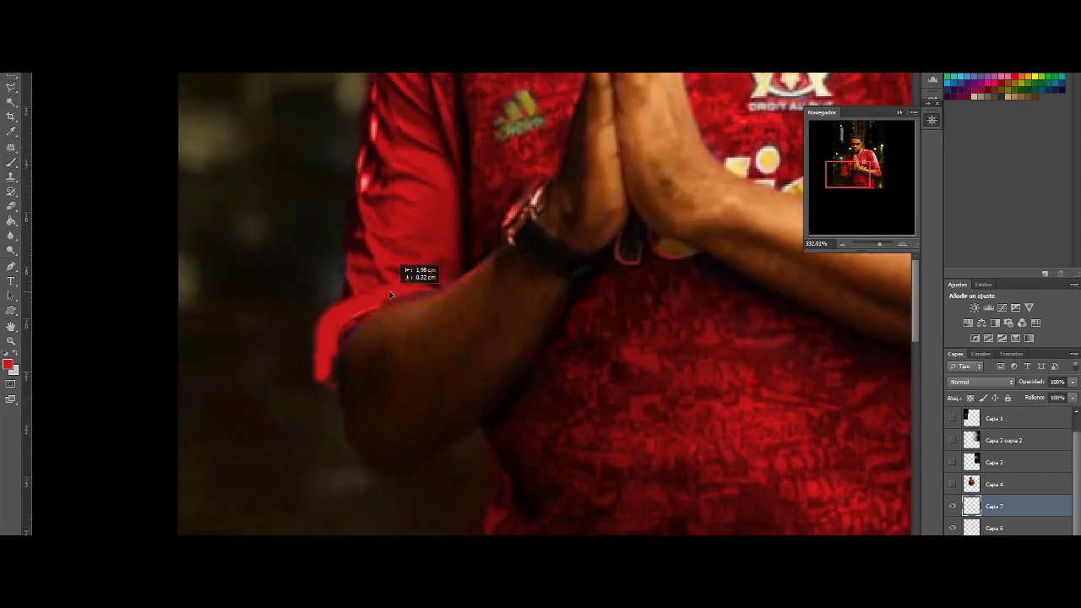
click(980, 382)
click(980, 365)
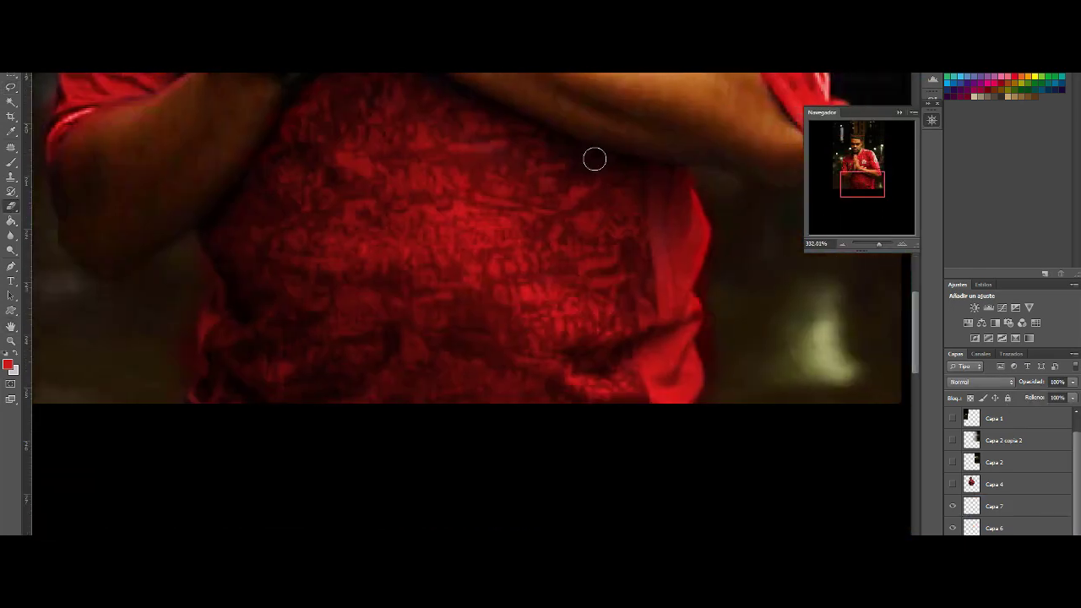
click(1010, 527)
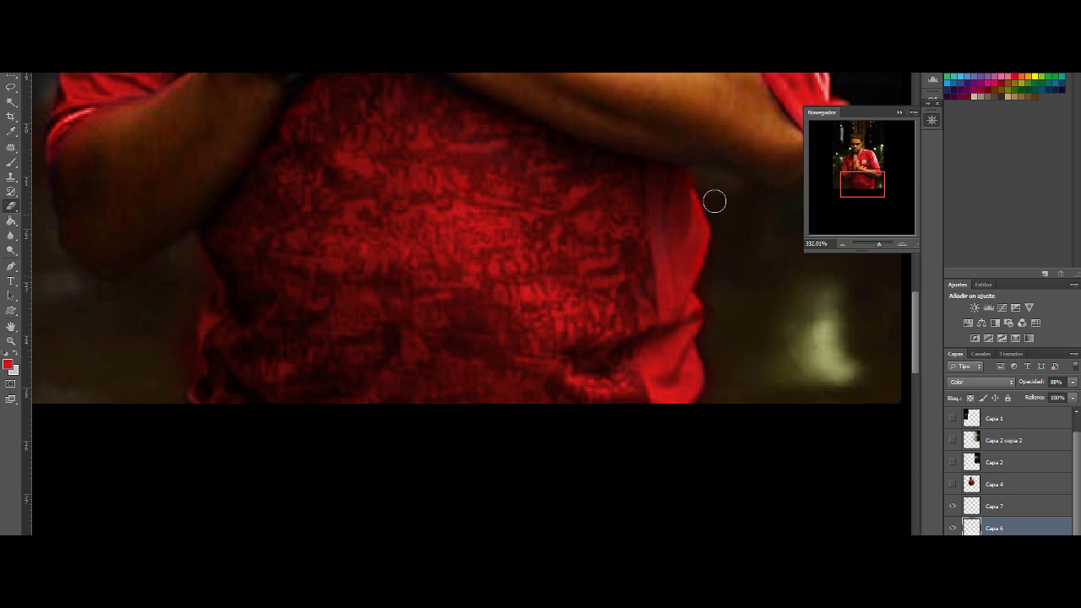
key(alt+bracketleft)
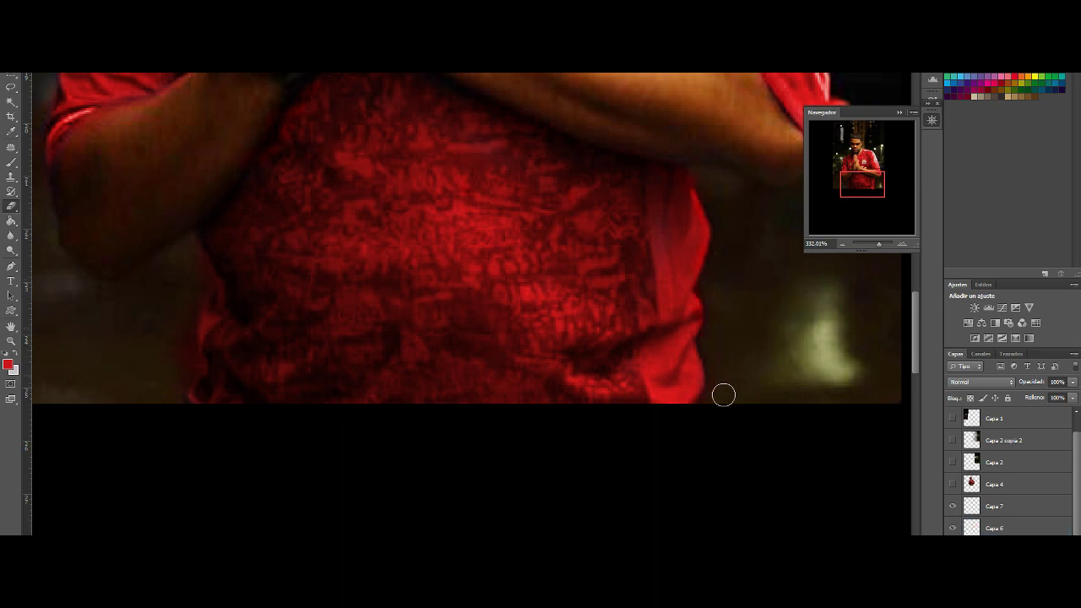
drag(878, 243, 873, 243)
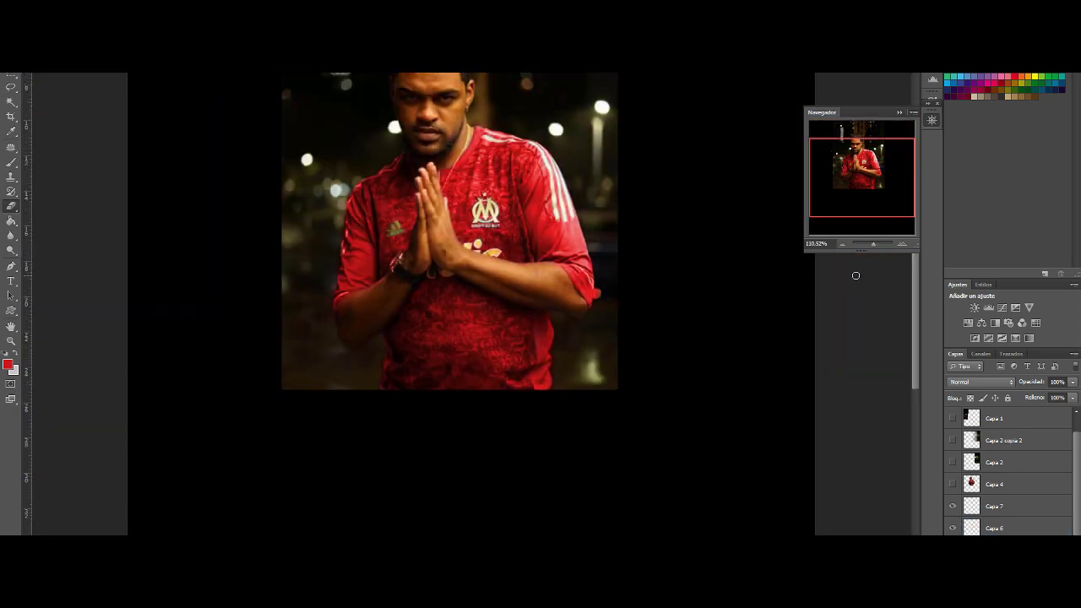
Show the streak layers and colourize Capa 1 copia red (saturation 81, lightness -2).
drag(952, 440, 957, 484)
scroll(993, 460, down, 3)
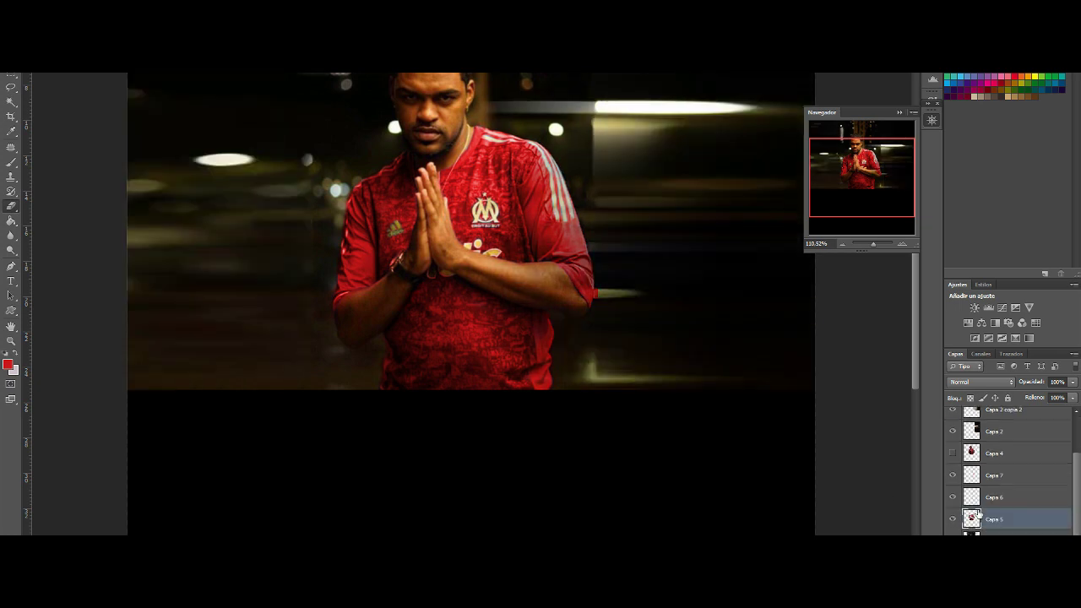
scroll(992, 460, up, 3)
click(953, 418)
click(1018, 418)
key(ctrl+u)
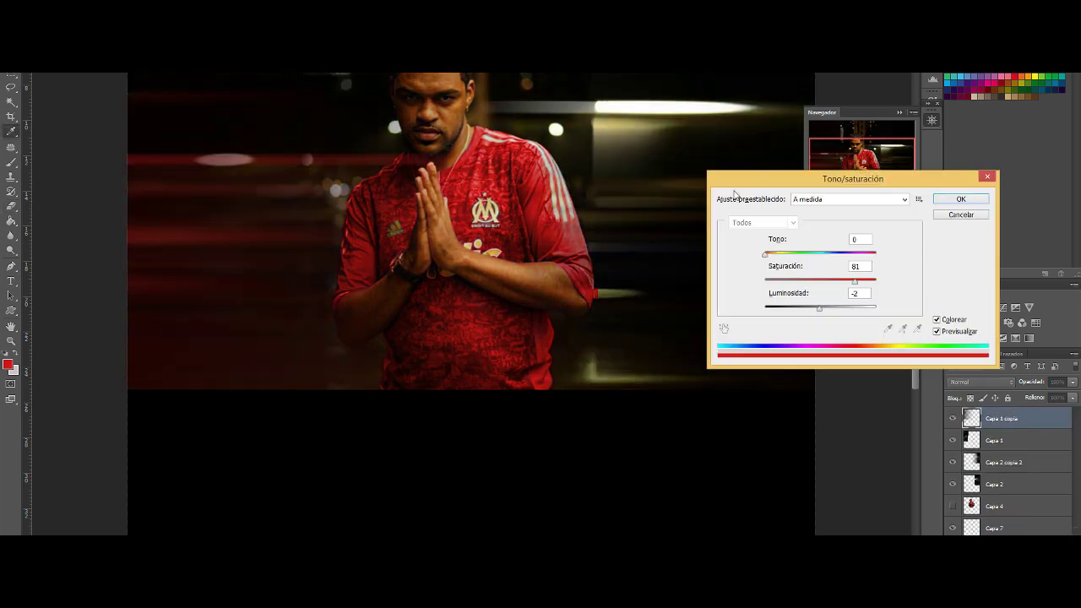
key(Return)
drag(875, 244, 874, 244)
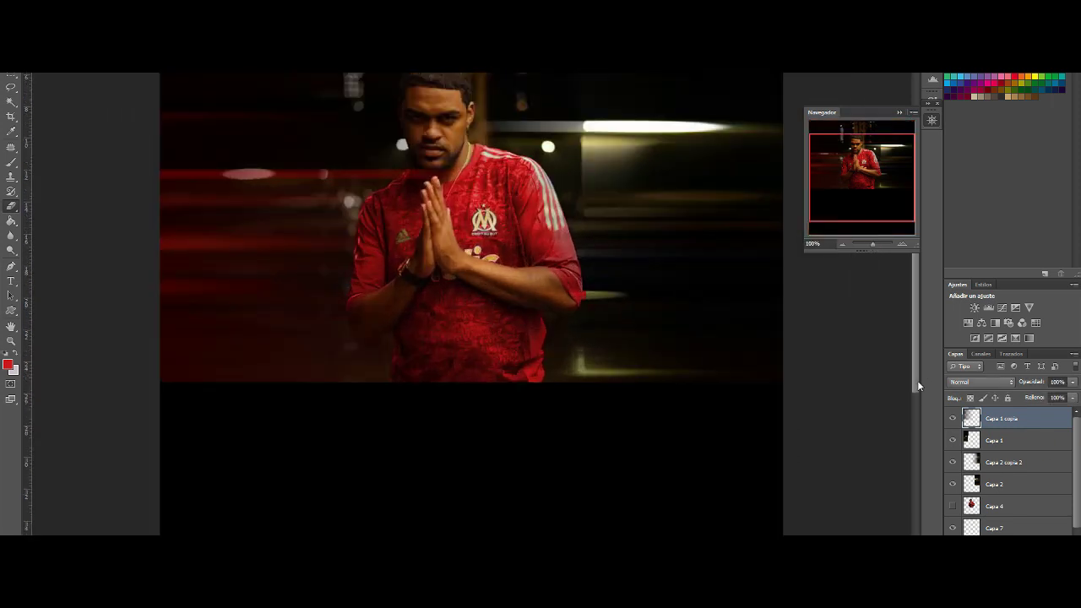
Duplicate the Capa 2 streak layer and shift the copy to the left.
click(994, 484)
key(ctrl+j)
key(ctrl+t)
drag(705, 180, 452, 179)
drag(873, 244, 871, 244)
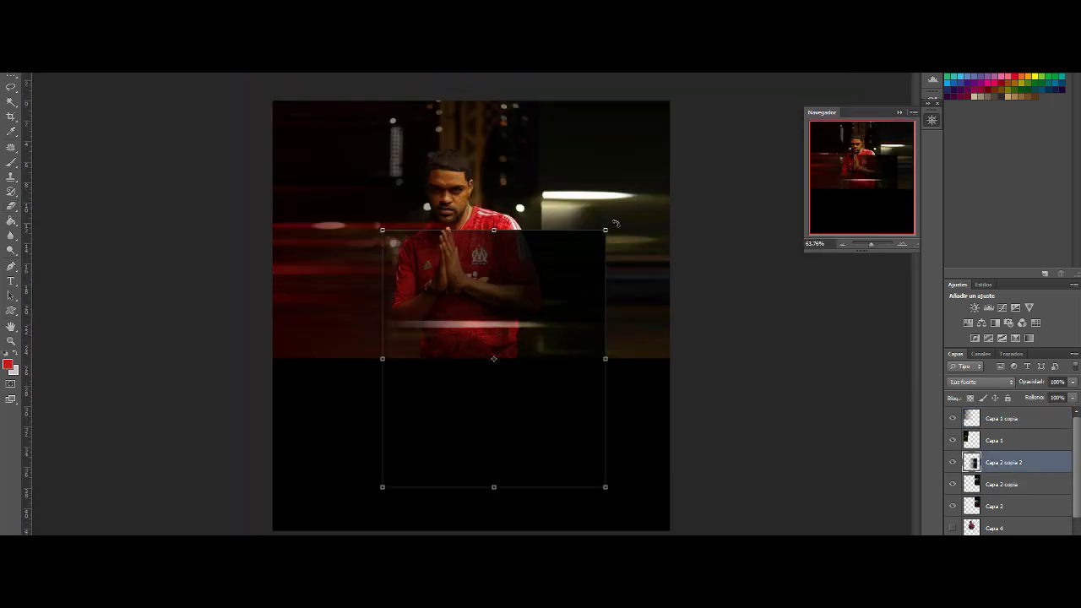
click(994, 506)
Move, slightly rotate and lower the Capa 2 copia 2 streak over the photo.
click(1001, 462)
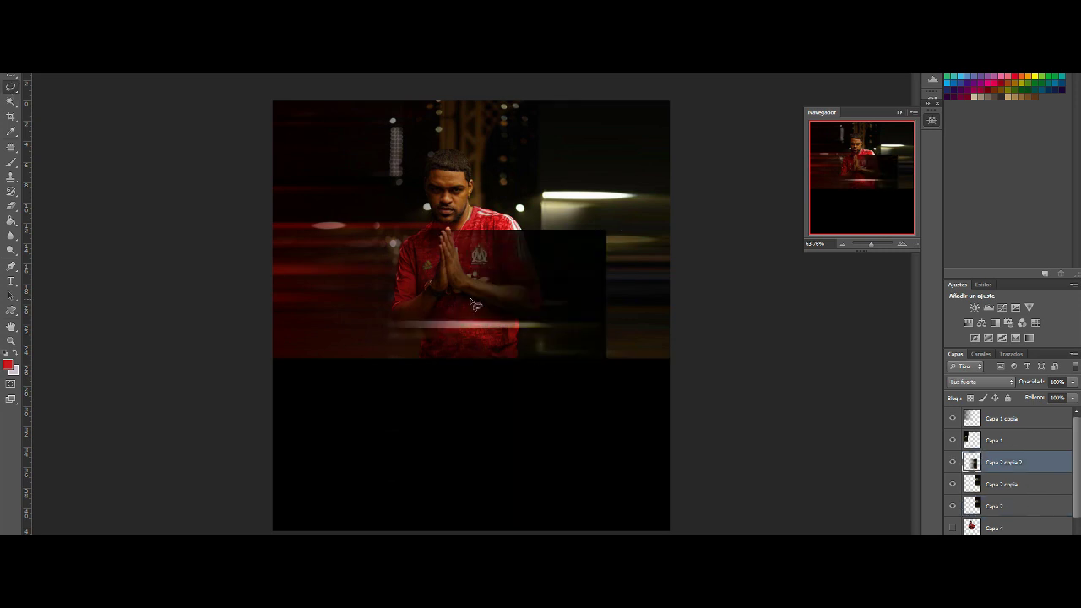
key(ctrl+t)
drag(580, 321, 397, 270)
key(shift+alt+n)
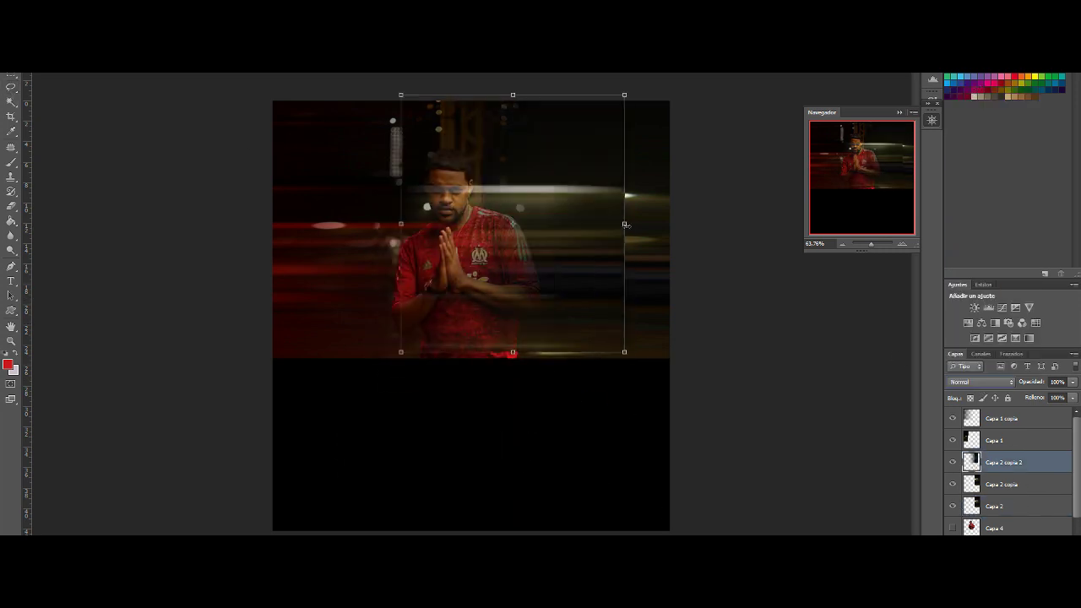
drag(507, 253, 380, 418)
drag(507, 528, 546, 512)
drag(382, 387, 385, 438)
key(ctrl+j)
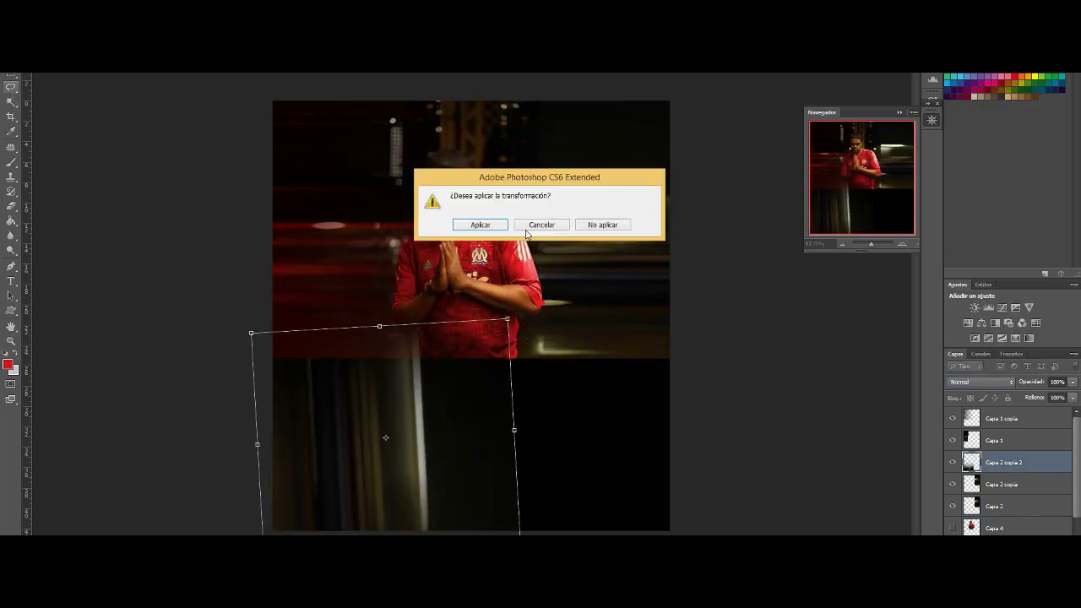
key(Return)
Rotate a streak copy about 45° and enlarge it toward the lower right.
key(ctrl+t)
drag(748, 304, 790, 426)
drag(642, 468, 657, 479)
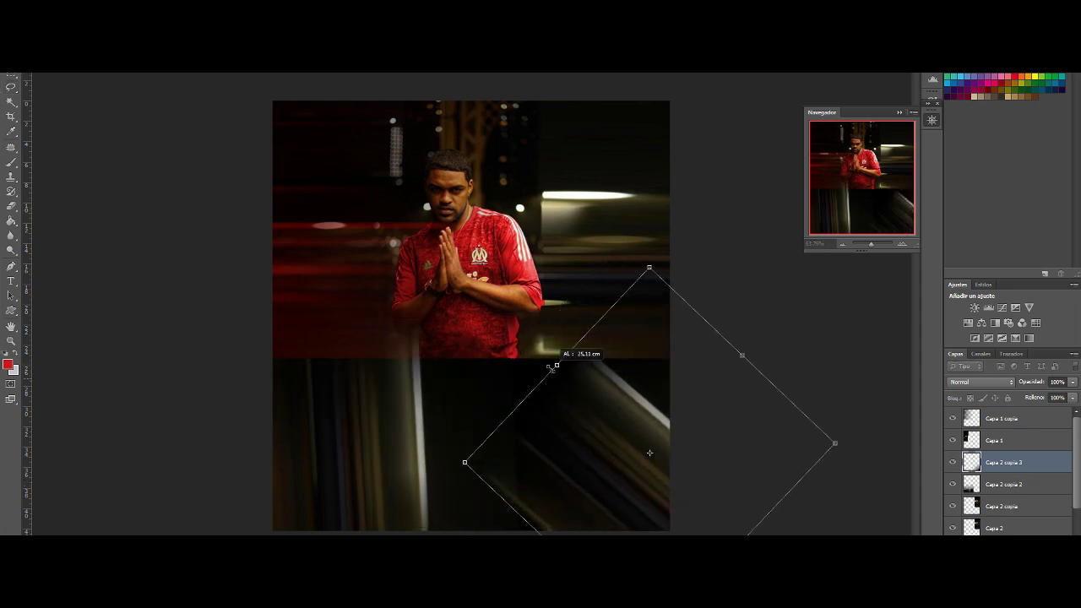
mouse_move(712, 331)
mouse_down()
mouse_move(752, 267)
mouse_move(892, 275)
mouse_up()
key(Return)
Colourize the diagonal streaks red and blur them with a roughly 21 px Gaussian Blur.
key(ctrl+u)
click(937, 320)
click(960, 199)
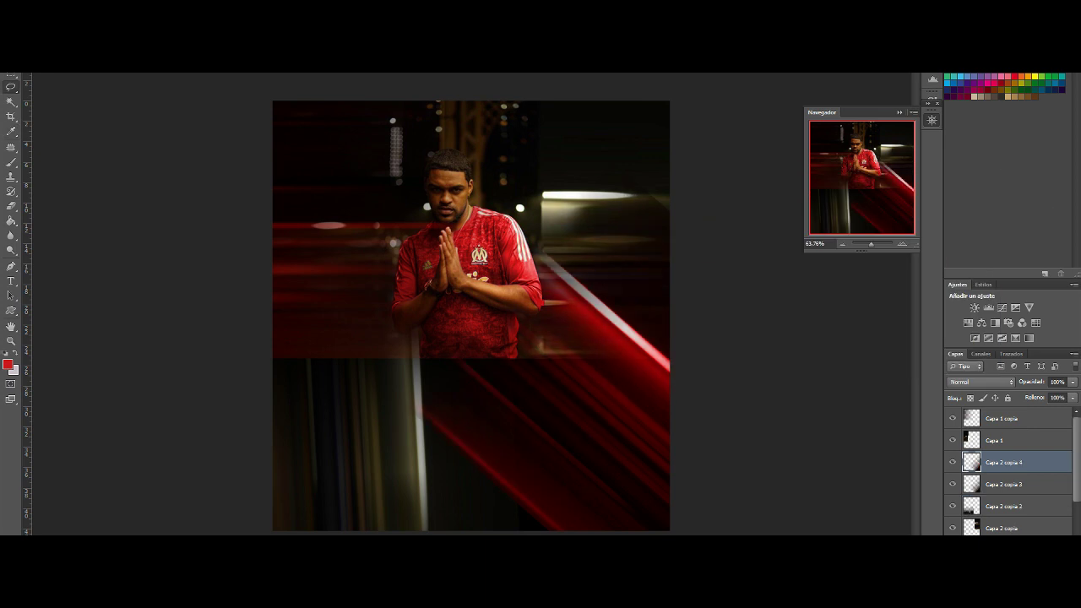
key(ctrl+j)
click(406, 212)
drag(796, 260, 792, 254)
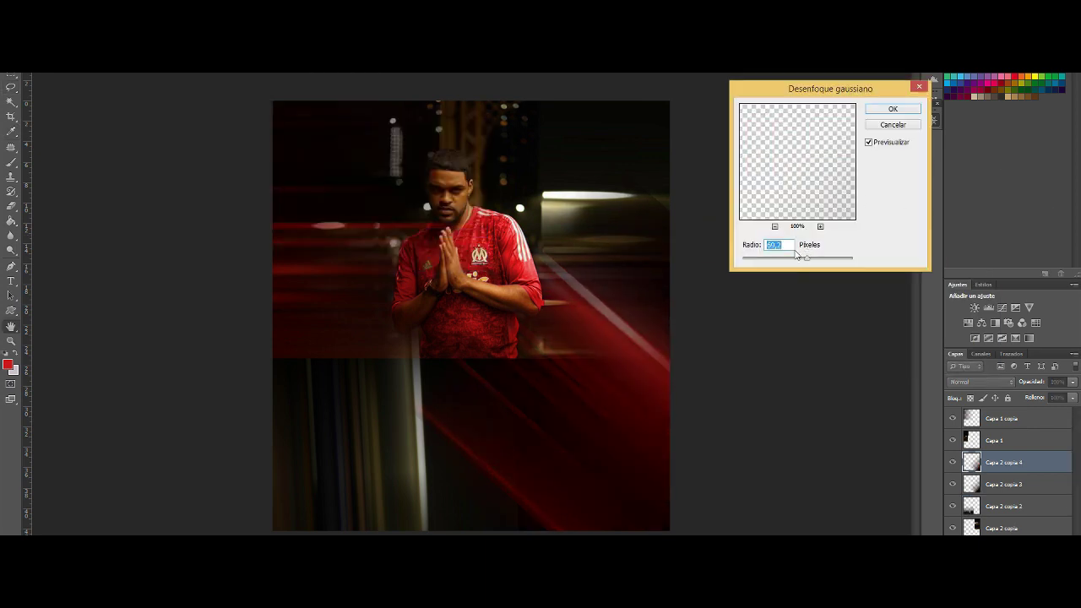
key(Return)
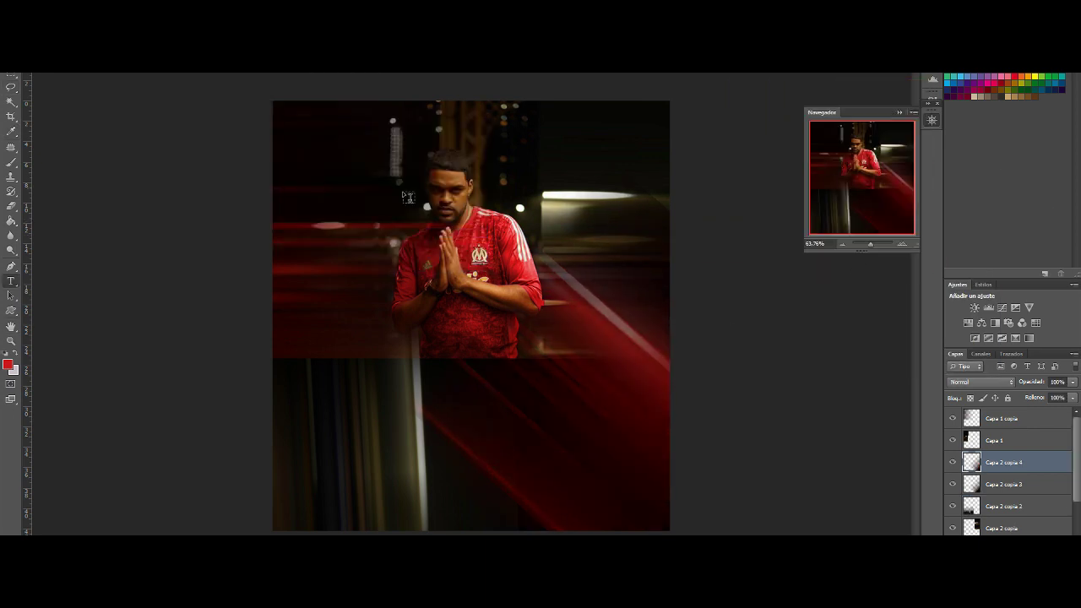
drag(320, 249, 643, 378)
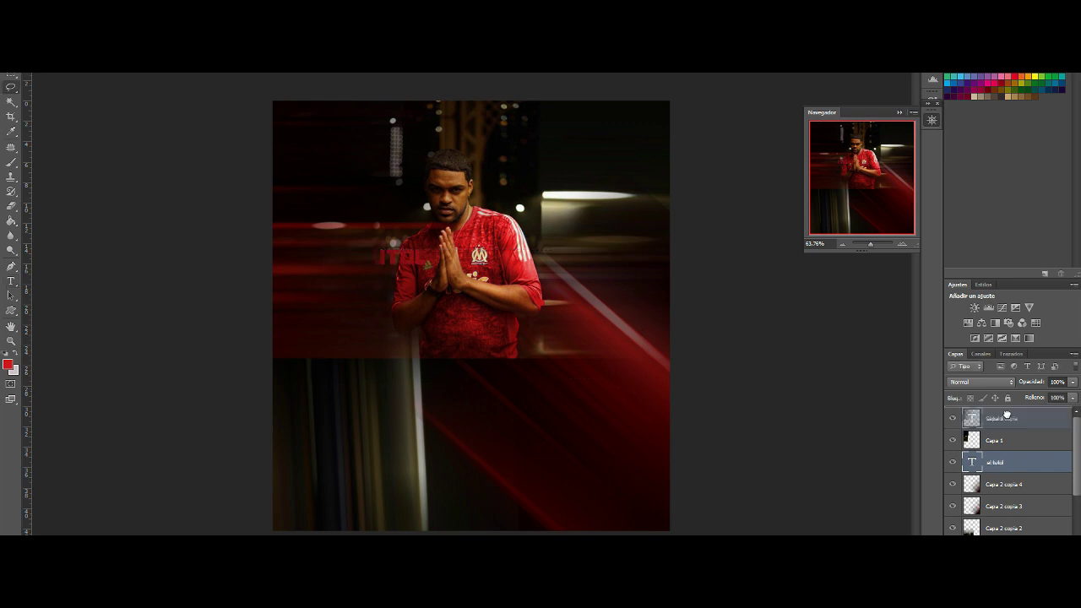
Type the title 'el tutol del rap' and enlarge it below the man.
text(el tutol del rap)
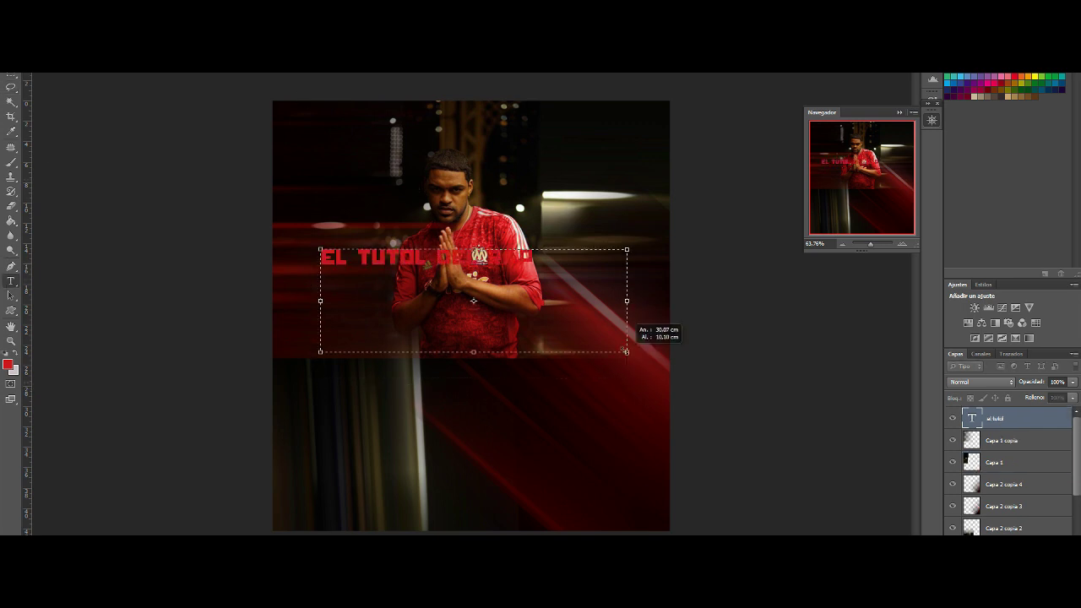
mouse_move(644, 378)
mouse_down()
mouse_move(653, 420)
mouse_move(656, 363)
mouse_up()
key(Return)
key(ctrl+shift+alt+n)
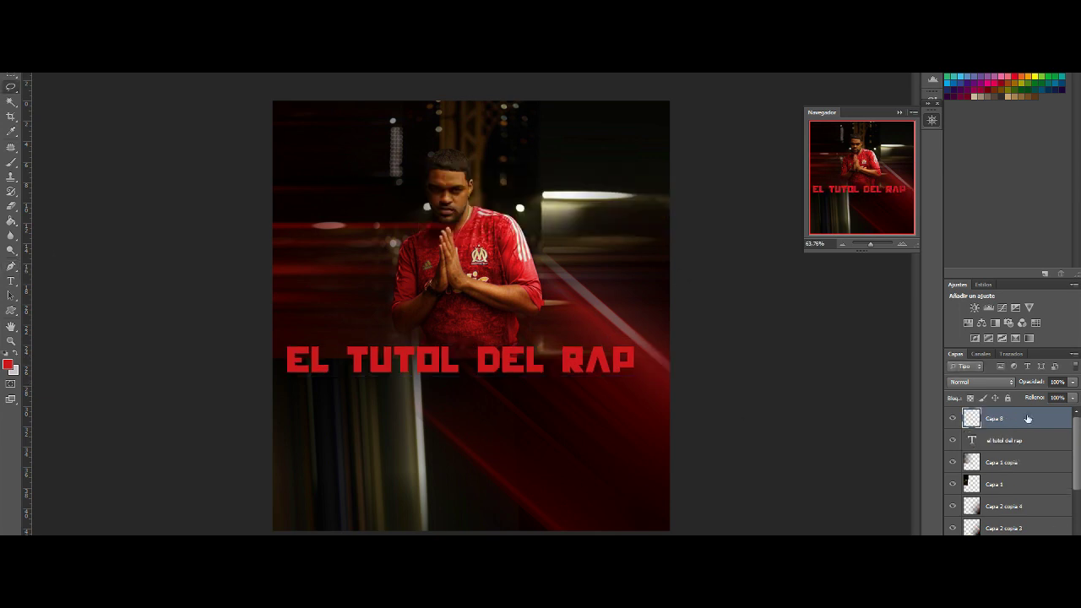
Add the darkening copy layer Capa 2 copia 5 and shift it down and right.
key(ctrl+z)
drag(591, 331, 500, 331)
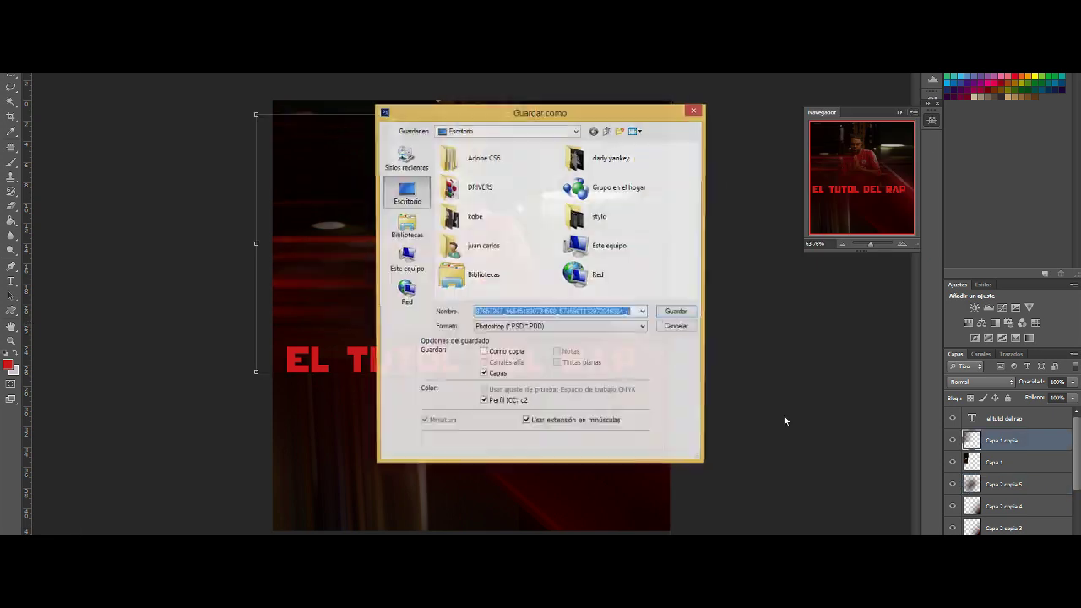
click(1005, 483)
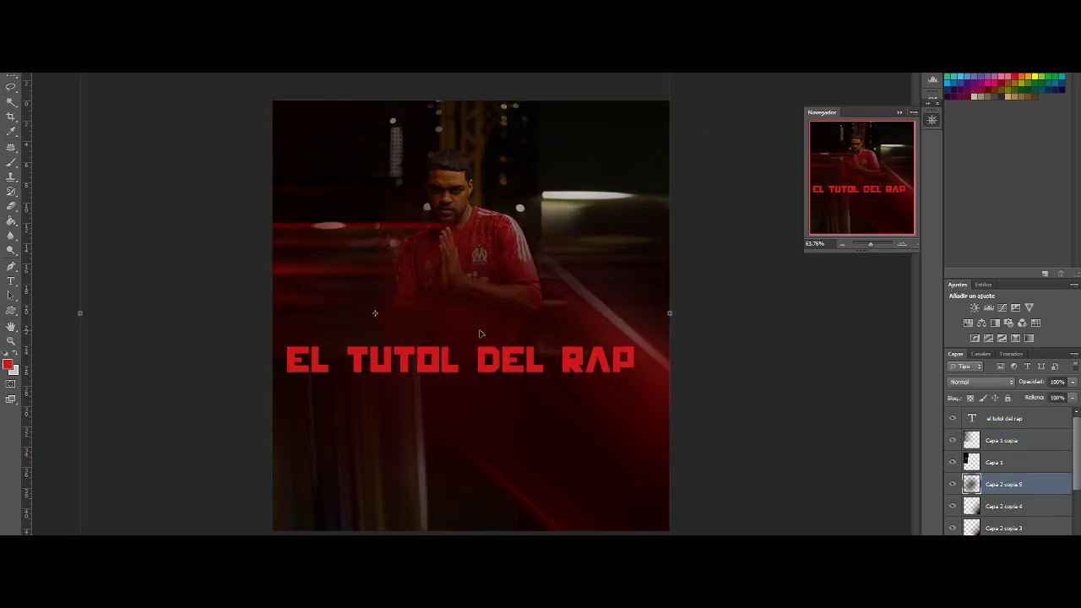
drag(479, 334, 489, 372)
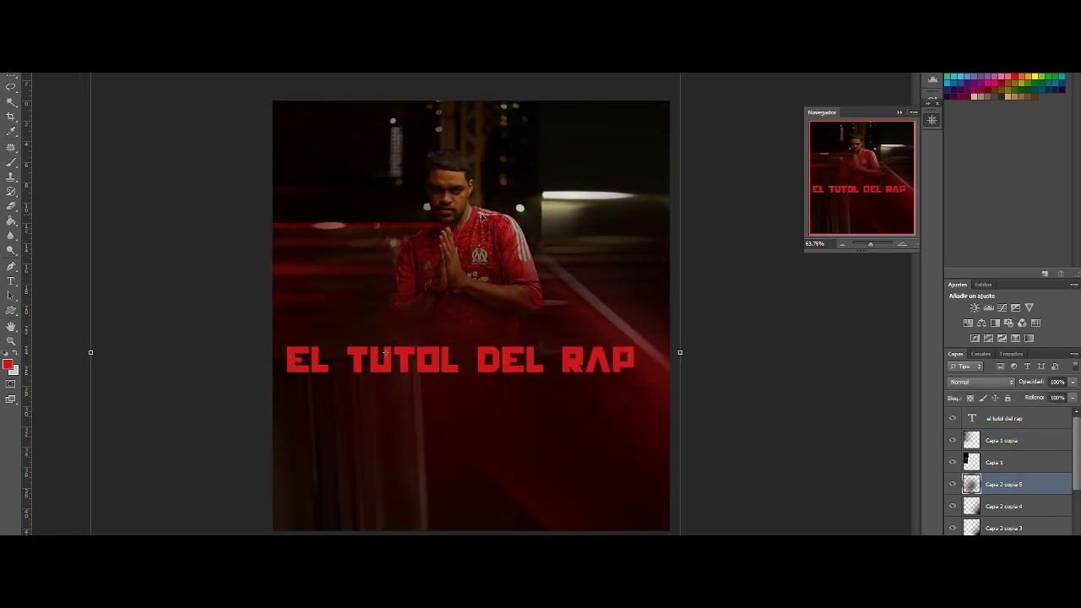
Erase the darkening overlay off the man's shoulder and arm with a soft brush.
key(ctrl+1)
key(e)
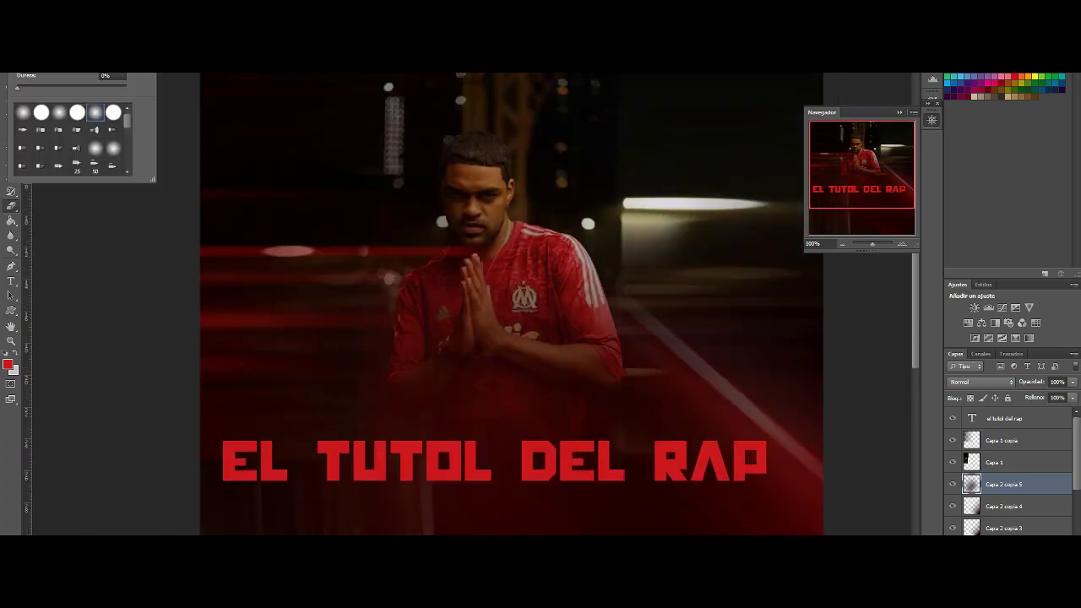
drag(498, 232, 477, 304)
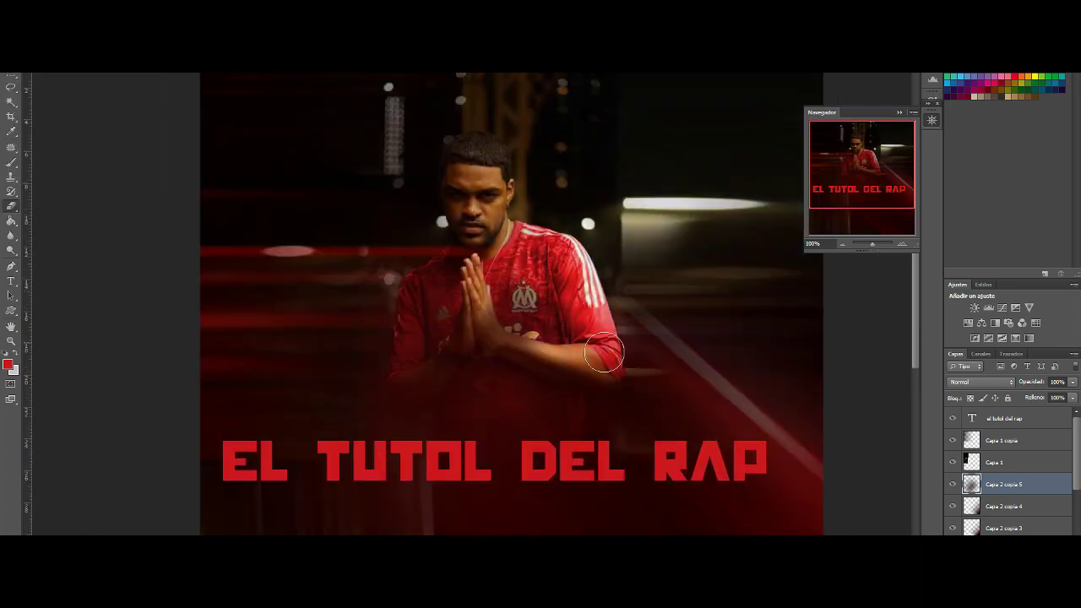
drag(871, 244, 874, 244)
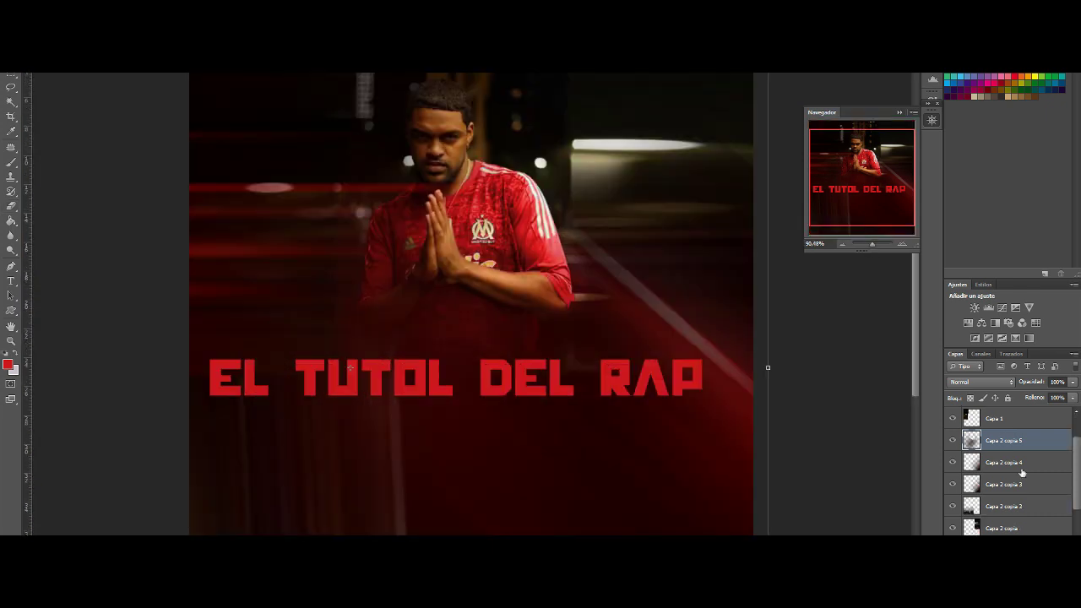
Correct the title's L to R so it reads 'EL TUTOR DEL RAP'.
mouse_move(621, 377)
mouse_down()
mouse_move(627, 384)
mouse_move(629, 367)
mouse_up()
key(t)
drag(441, 380, 473, 380)
text(R)
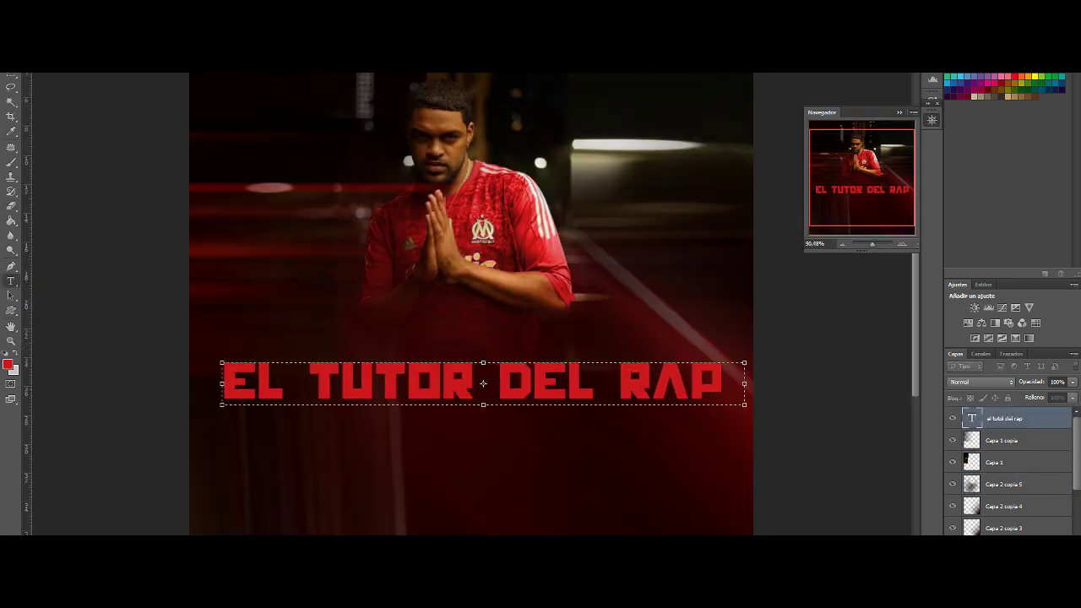
key(ctrl+Return)
Place the heartbeat line image and stretch it across the canvas.
key(alt+a)
mouse_move(748, 380)
mouse_down()
mouse_move(726, 379)
mouse_move(813, 379)
mouse_up()
drag(247, 379, 191, 379)
Rasterize the heartbeat layer and outline the part crossing the D's left stroke.
key(Return)
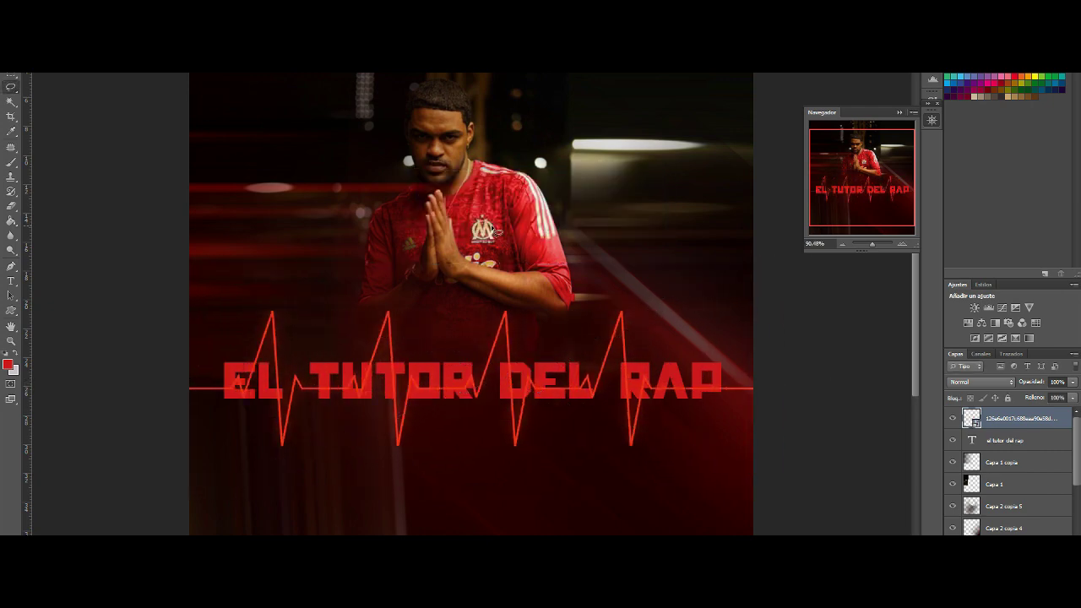
right_click(1014, 418)
click(870, 266)
scroll(494, 380, up, 5)
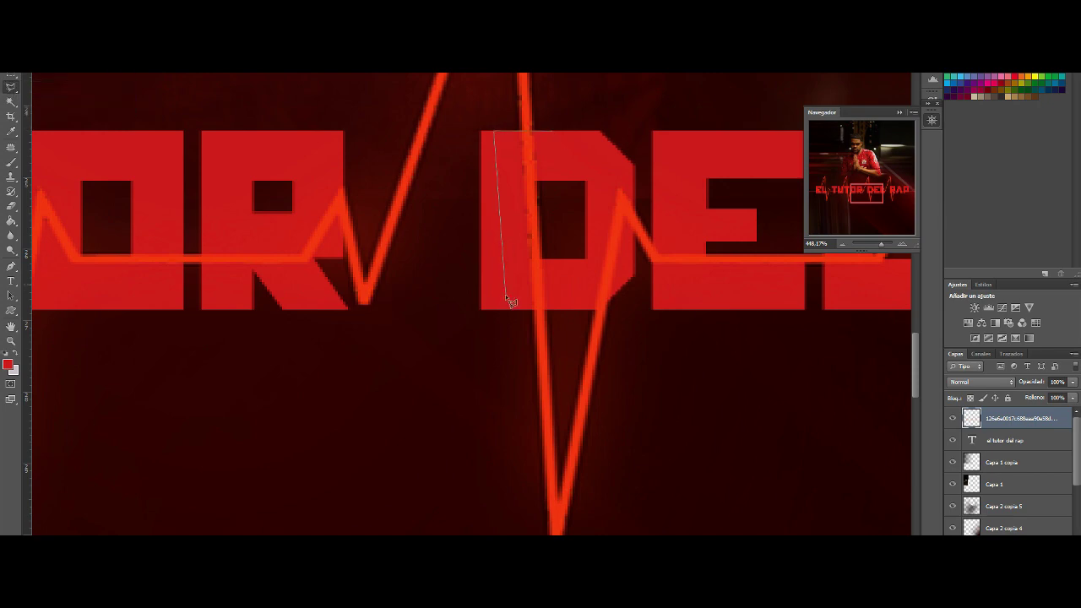
click(569, 309)
scroll(569, 309, up, 2)
click(553, 234)
click(494, 234)
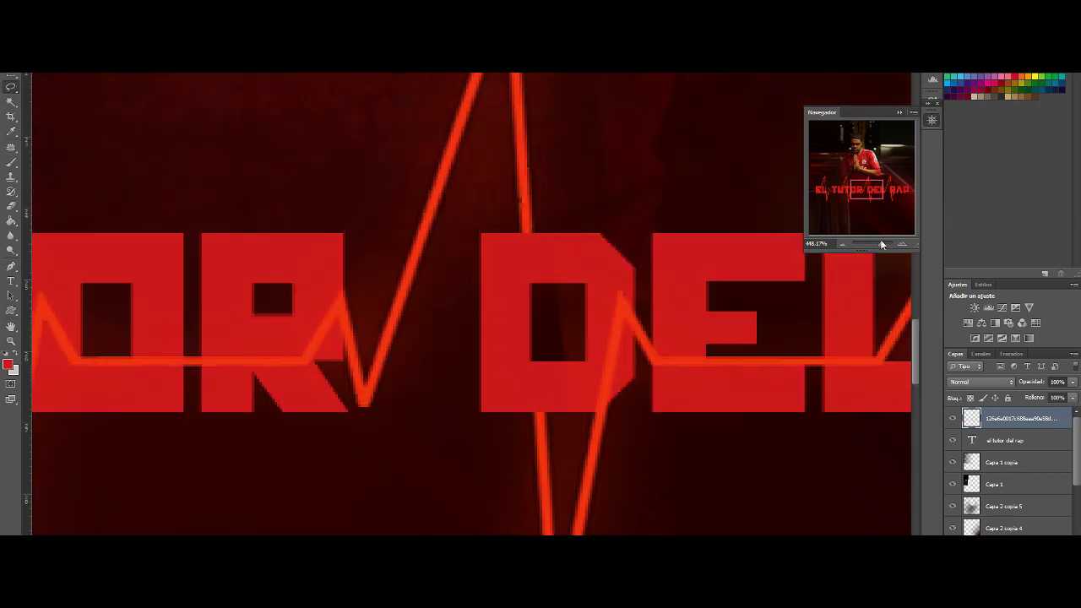
drag(881, 244, 875, 243)
drag(873, 185, 864, 184)
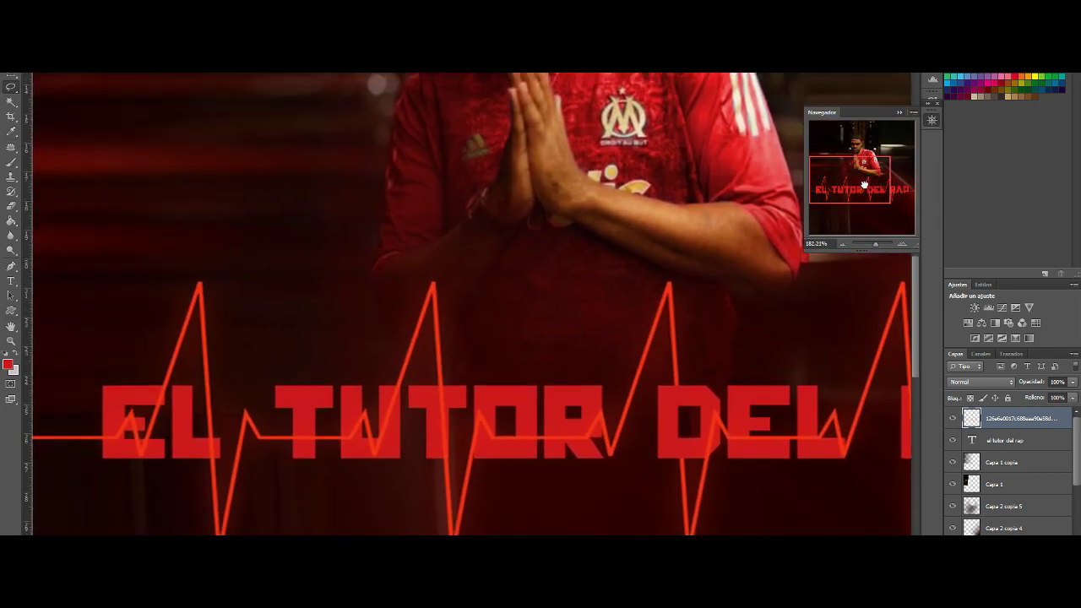
scroll(694, 332, up, 2)
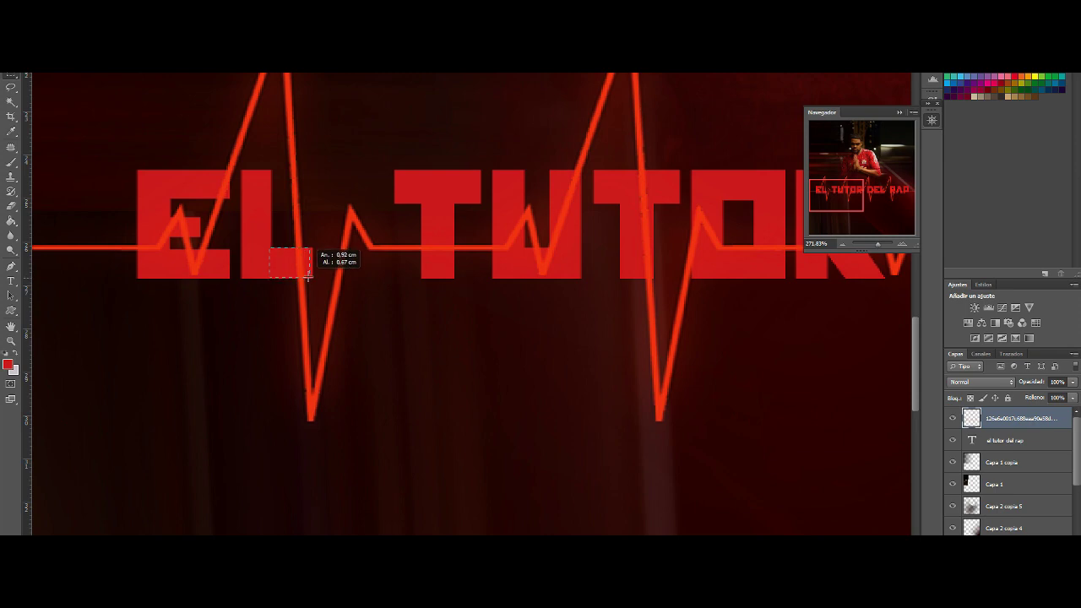
Outline the heartbeat section crossing the R's left stem for cutting.
drag(877, 244, 877, 244)
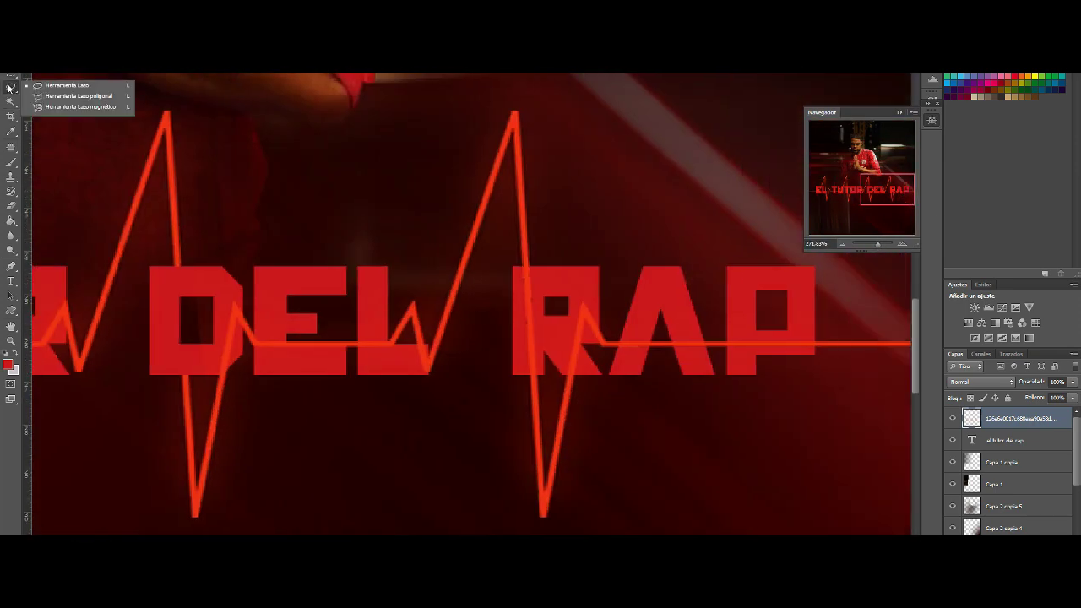
click(515, 266)
click(552, 267)
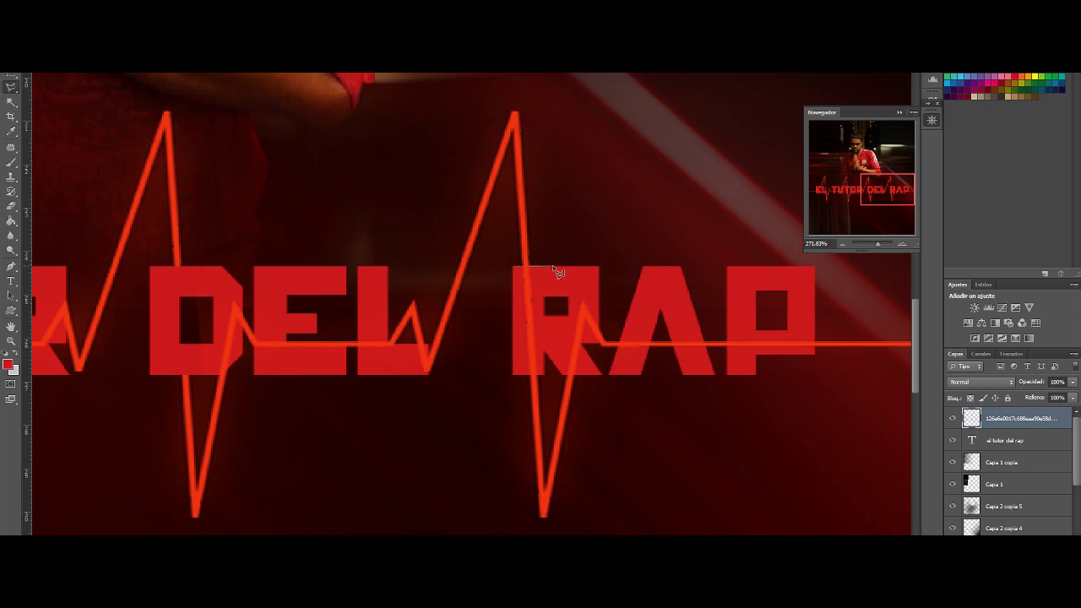
click(542, 374)
double_click(514, 374)
drag(878, 244, 870, 246)
Turn on a Stroke effect in the title layer's Blending Options.
right_click(1005, 440)
click(988, 444)
click(608, 276)
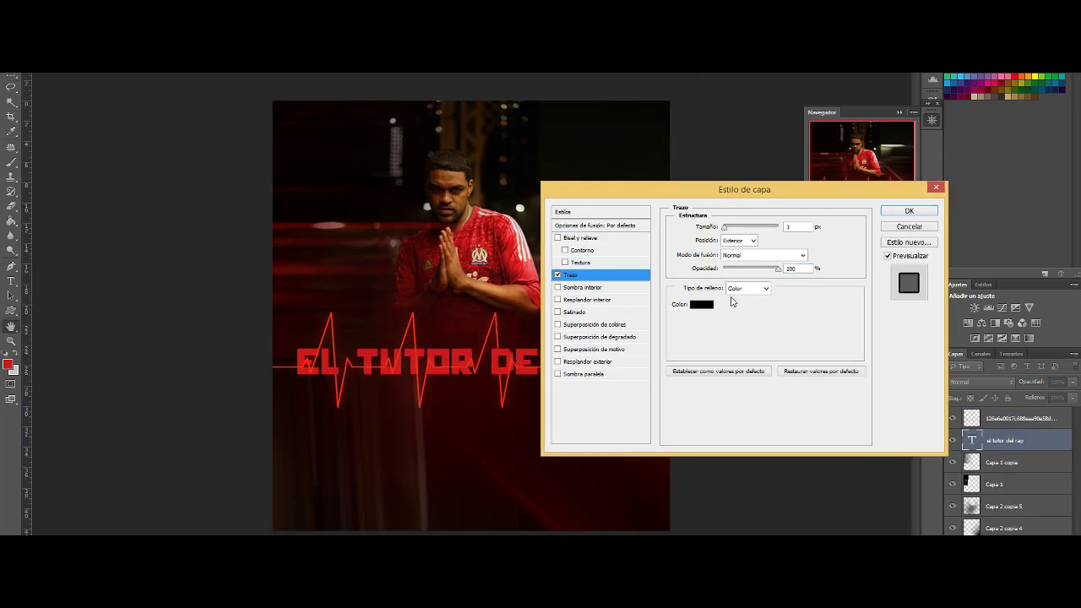
drag(765, 197, 853, 166)
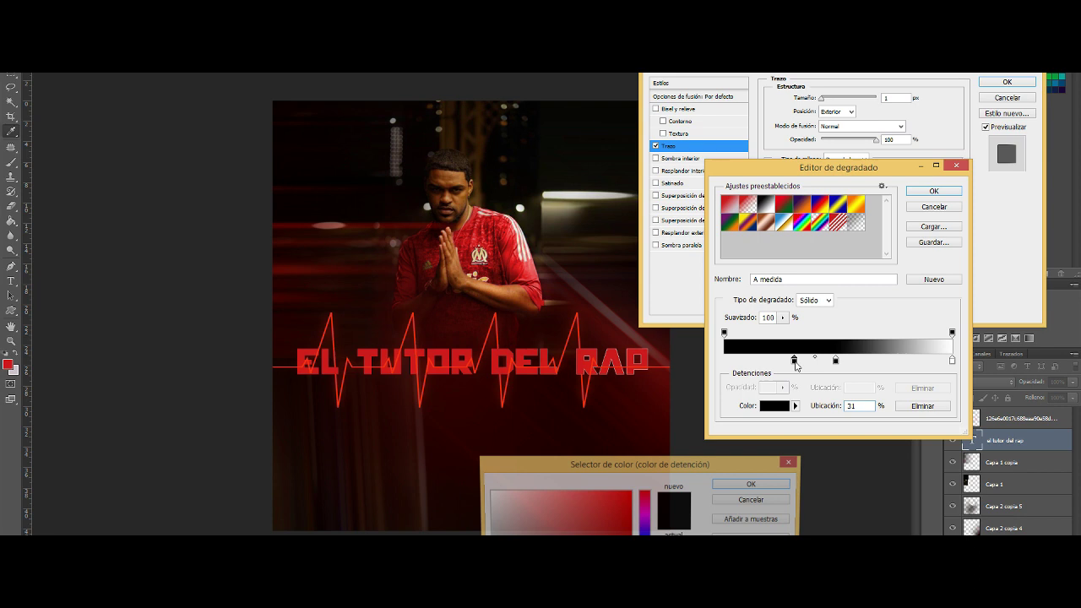
Fill the stroke with a red, black and white gradient, black stop at 74%, and apply.
click(748, 478)
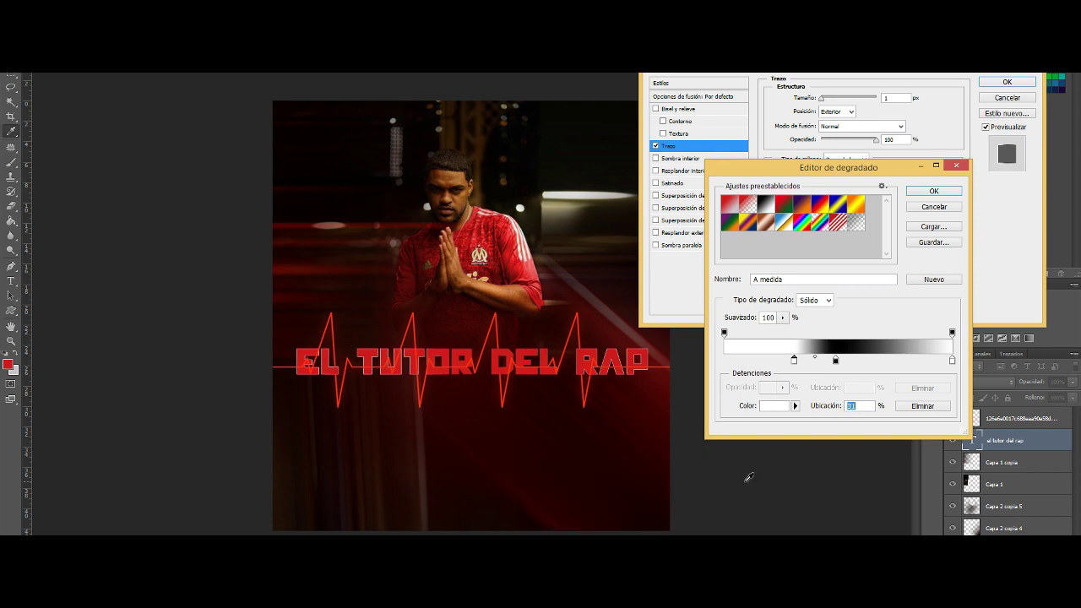
double_click(724, 360)
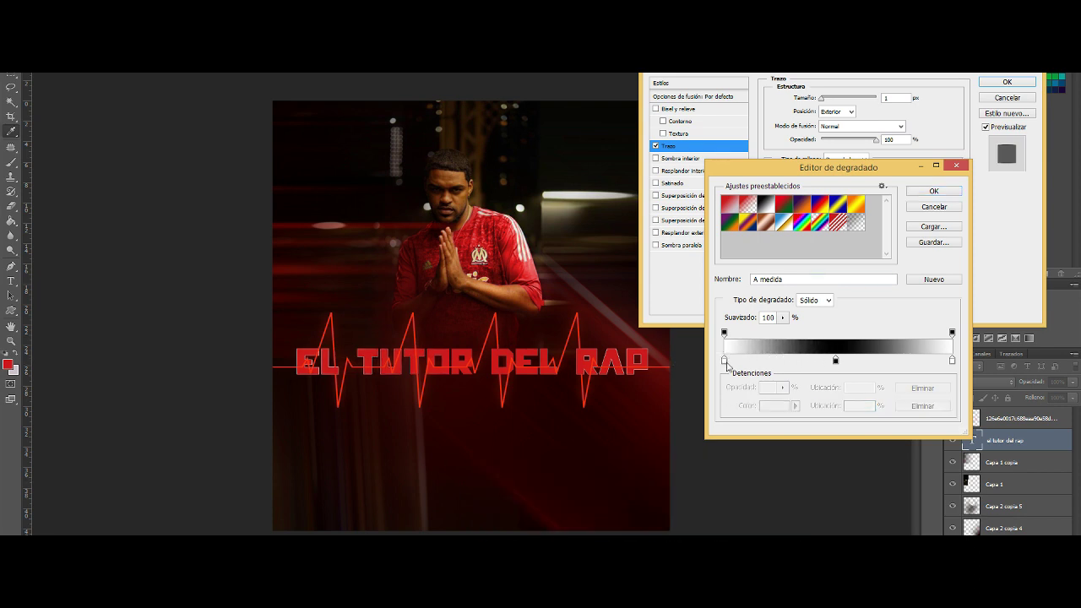
click(490, 331)
click(752, 483)
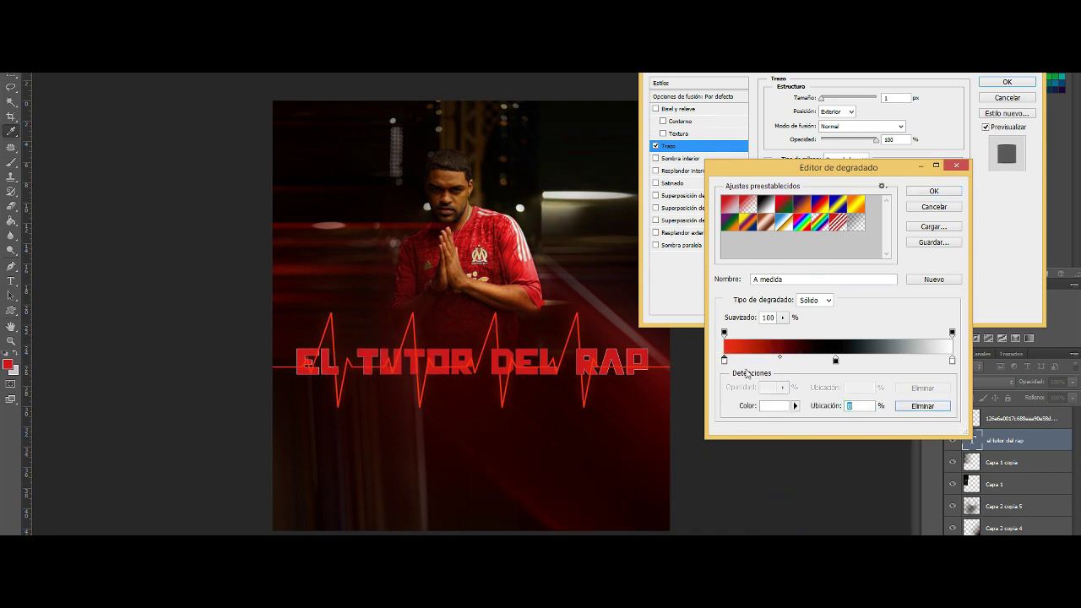
double_click(724, 360)
click(782, 485)
drag(835, 360, 893, 360)
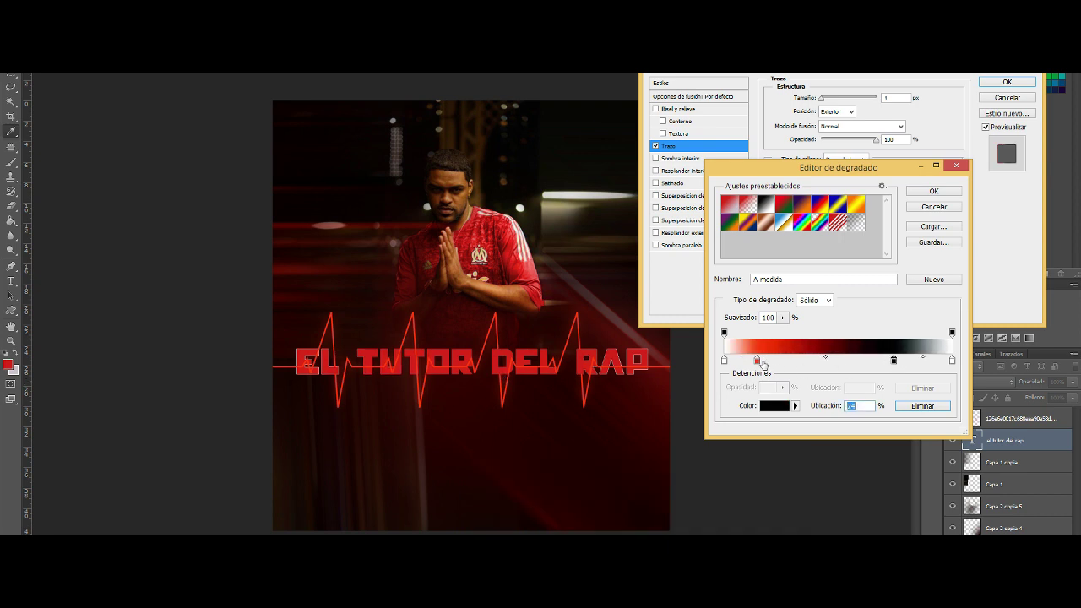
click(759, 362)
click(950, 191)
click(1006, 82)
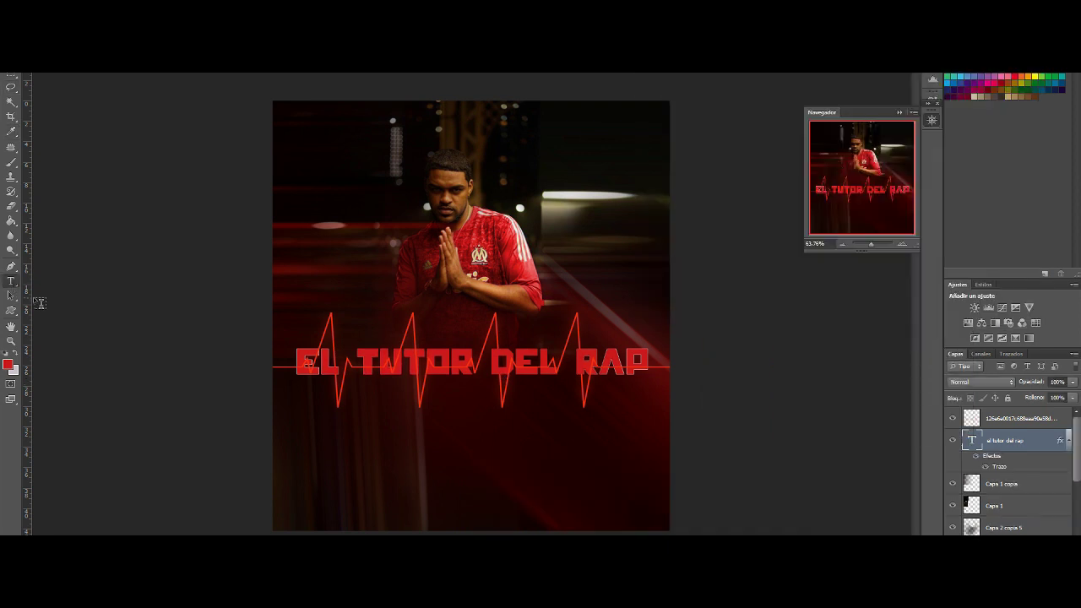
Add white 'NO LA COJEMO' subtitle text just beneath the title.
drag(300, 405, 627, 461)
text(NO LACOJEMO)
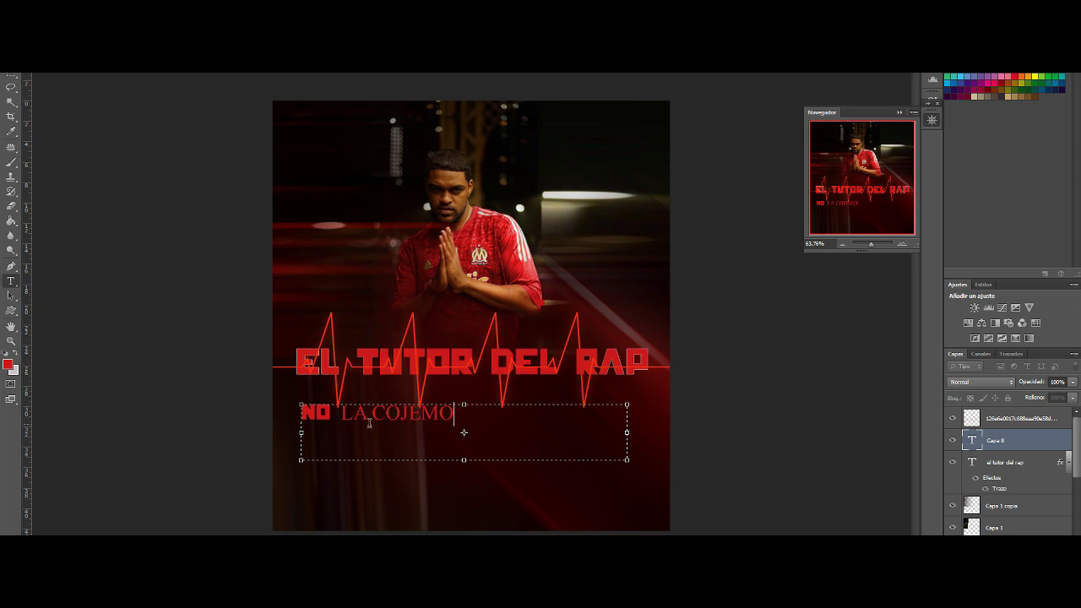
key(x)
mouse_move(380, 413)
mouse_down()
mouse_move(454, 385)
mouse_move(461, 398)
mouse_up()
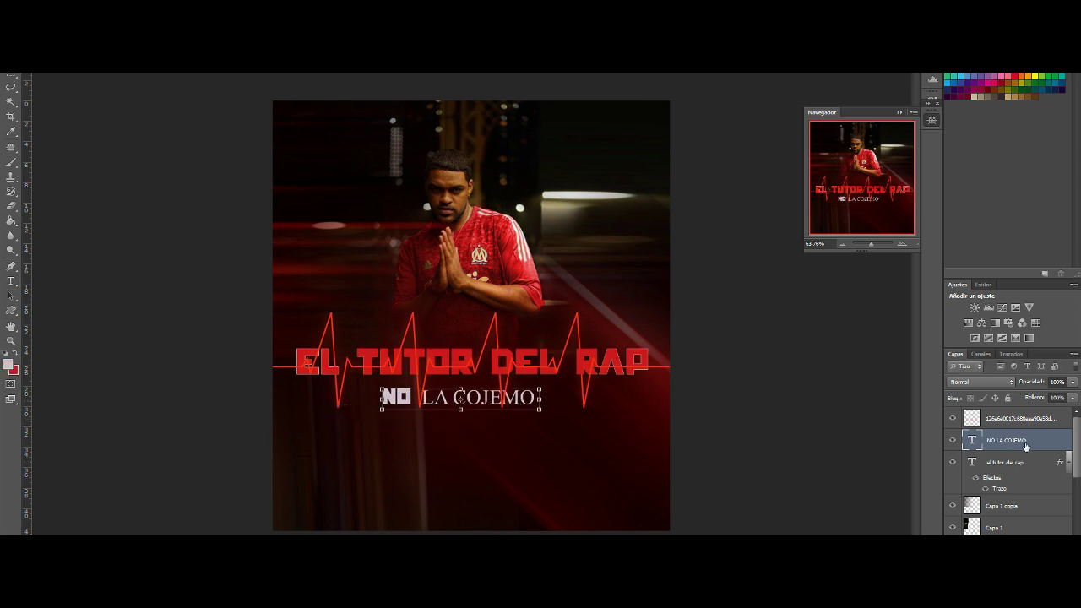
drag(1002, 440, 1002, 416)
Gaussian-blur a rectangular area of the image under the subtitle.
click(1005, 440)
key(m)
drag(377, 387, 561, 444)
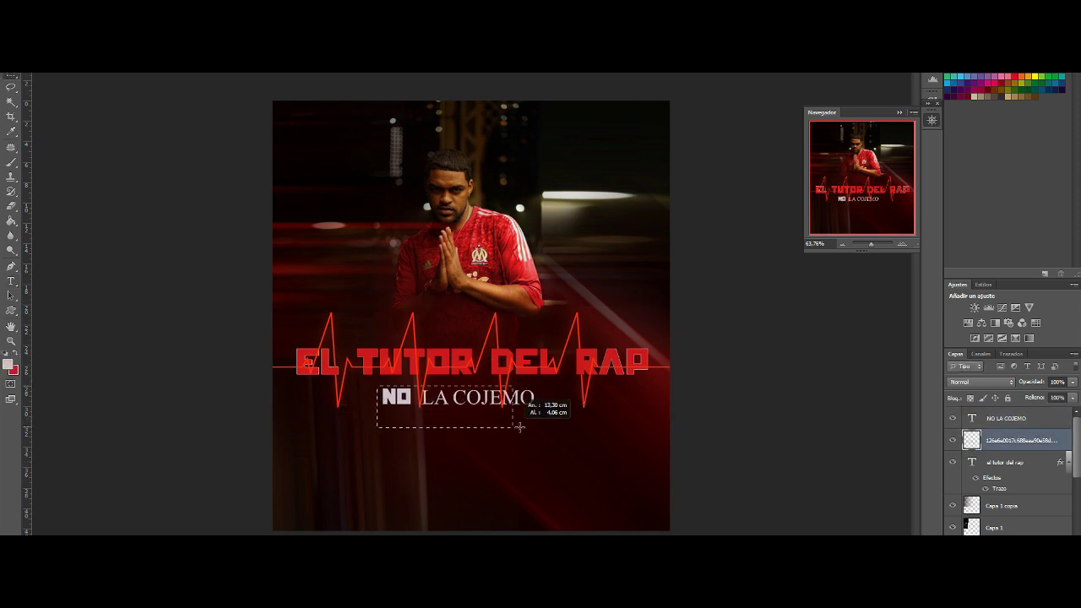
click(439, 236)
drag(785, 264, 764, 262)
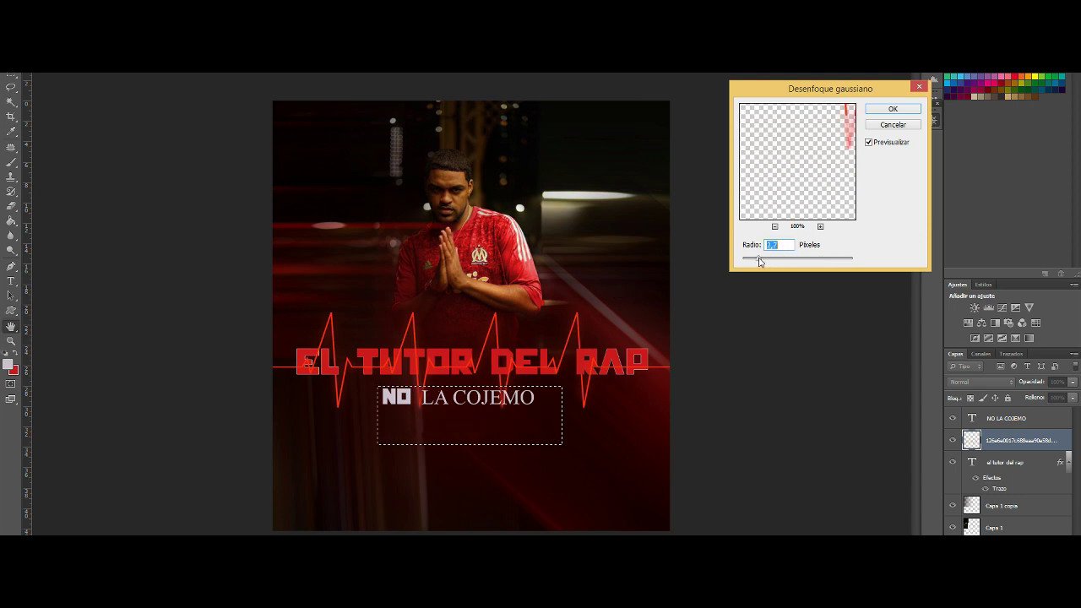
click(892, 124)
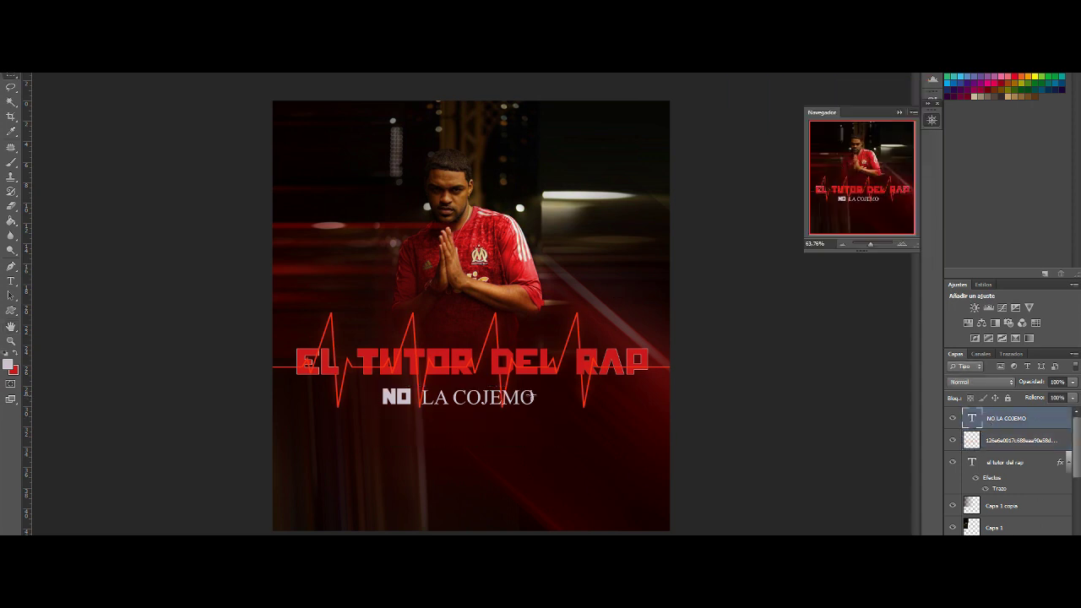
Retype 'NO' as separate much larger text beside the title, shifting LA COJEMO right.
key(BackSpace)
mouse_move(344, 417)
mouse_down()
mouse_move(580, 508)
mouse_move(492, 490)
mouse_up()
text(NO)
key(ctrl+shift+period)
key(ctrl+shift+period)
key(ctrl+shift+period)
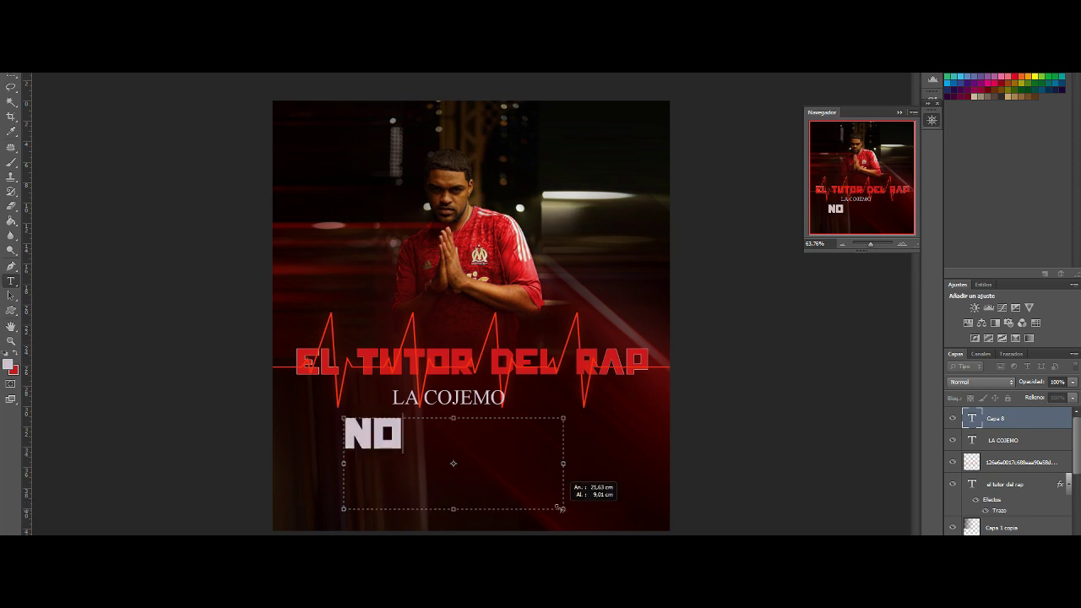
key(ctrl+shift+period)
key(ctrl+shift+period)
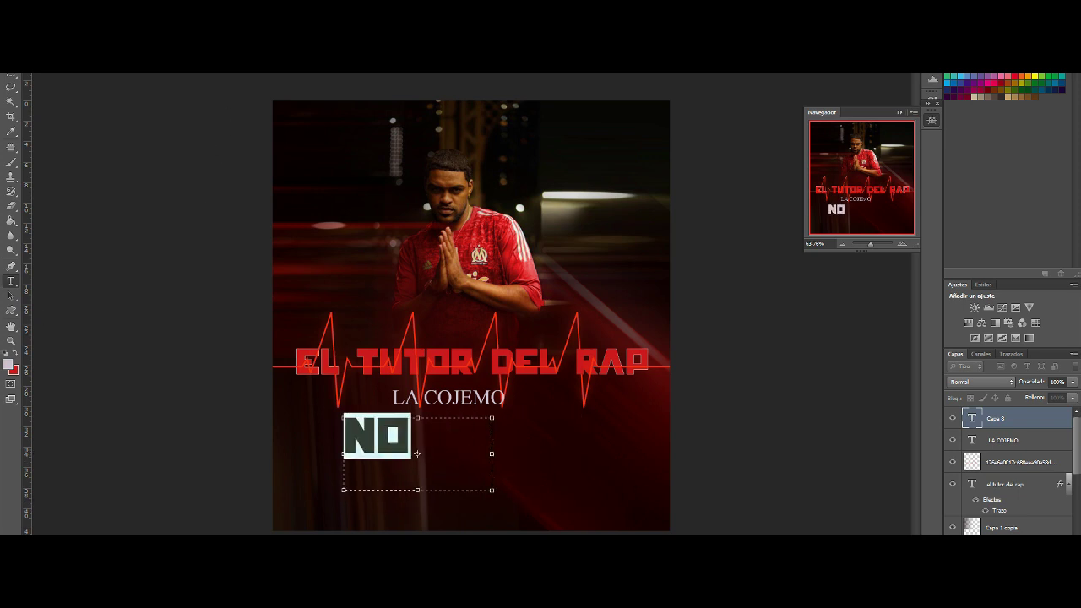
key(ctrl+Return)
key(ctrl+t)
drag(449, 397, 527, 431)
mouse_move(378, 437)
mouse_down()
mouse_move(410, 396)
mouse_move(631, 406)
mouse_up()
click(528, 431)
Paint-bucket a black bar on a new layer under LA COJEMO, then open Motion Blur for it.
key(ctrl+shift+alt+n)
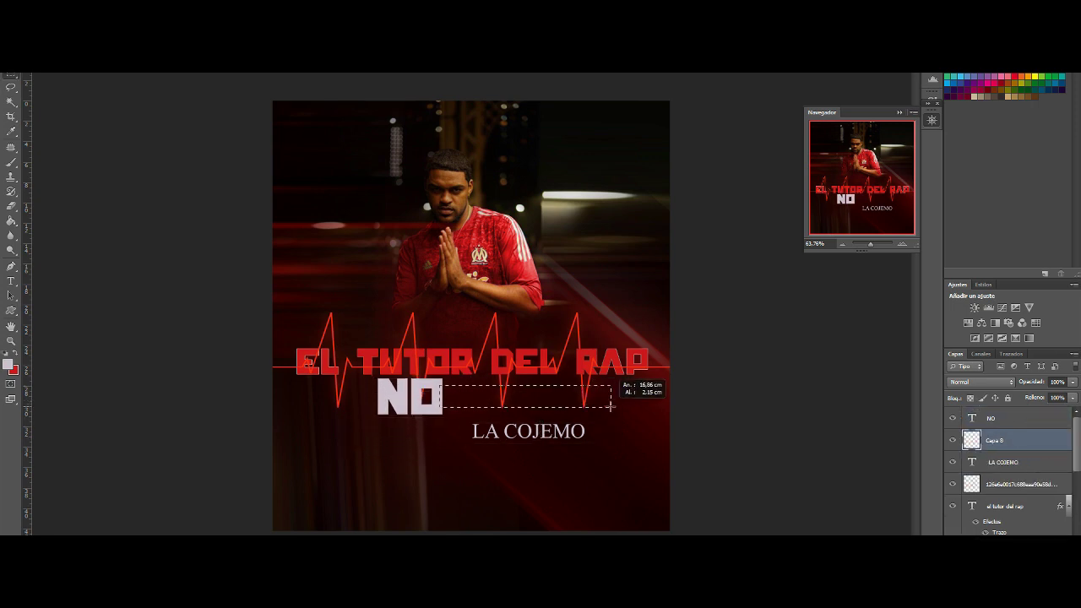
click(9, 365)
click(759, 231)
key(g)
click(479, 400)
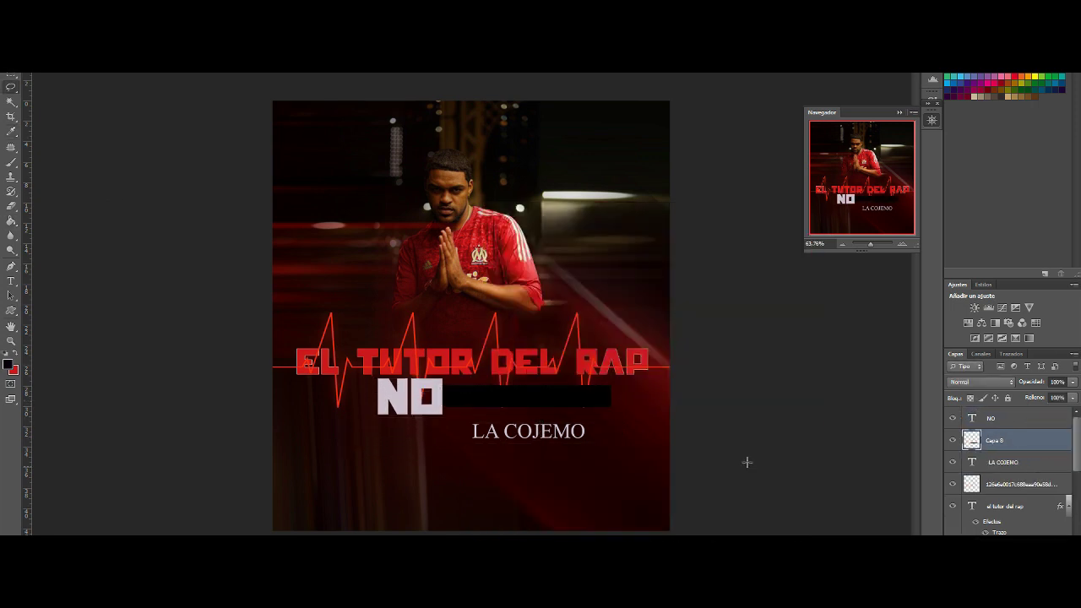
key(alt+bracketleft)
drag(545, 430, 525, 395)
key(ctrl+bracketright)
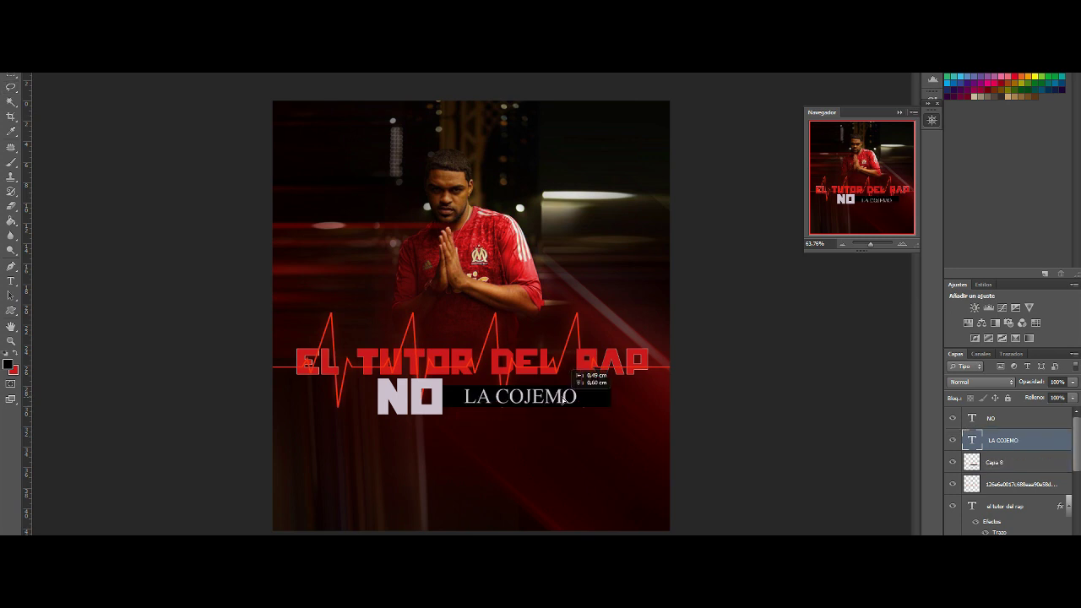
key(alt+bracketleft)
click(222, 66)
click(414, 180)
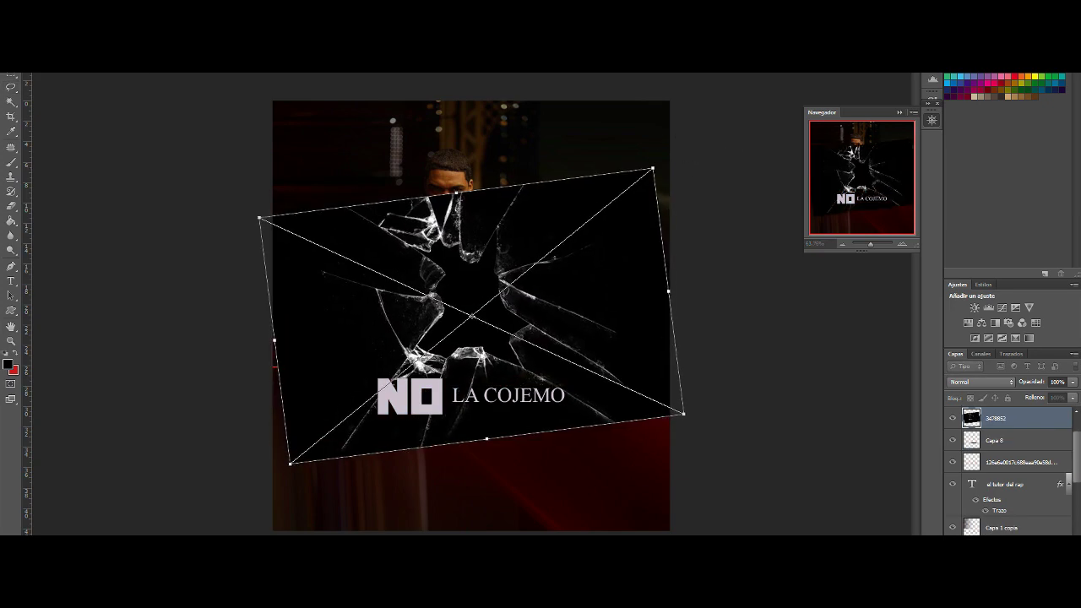
Rotate and scale the shattered glass to fill the canvas, blending it in Trama mode.
drag(667, 156, 683, 110)
drag(640, 150, 688, 96)
mouse_move(594, 254)
mouse_down()
mouse_move(535, 366)
mouse_move(549, 279)
mouse_up()
key(Return)
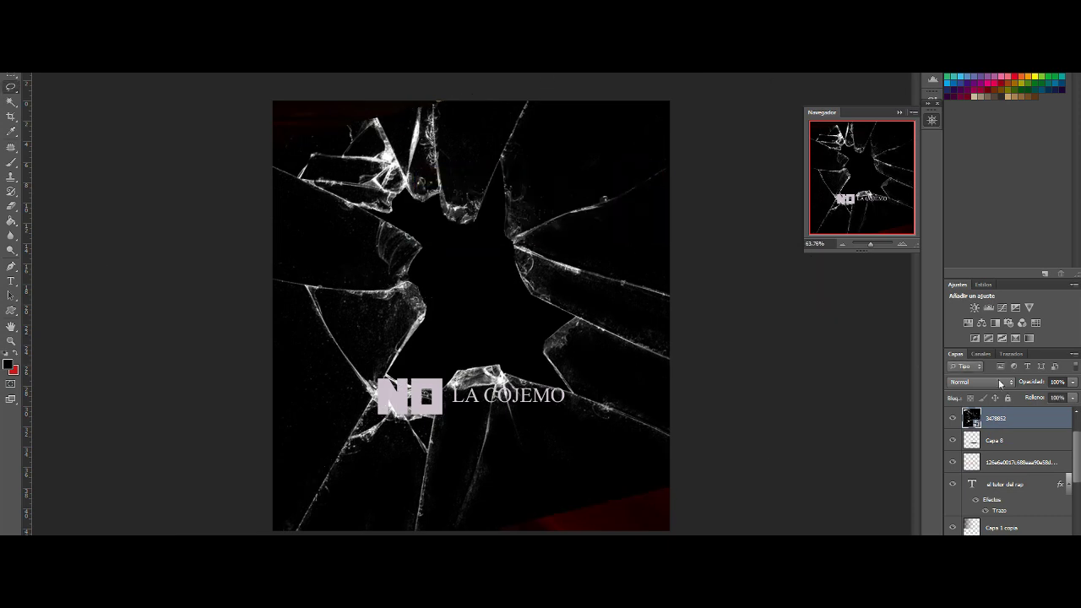
right_click(1001, 422)
click(980, 382)
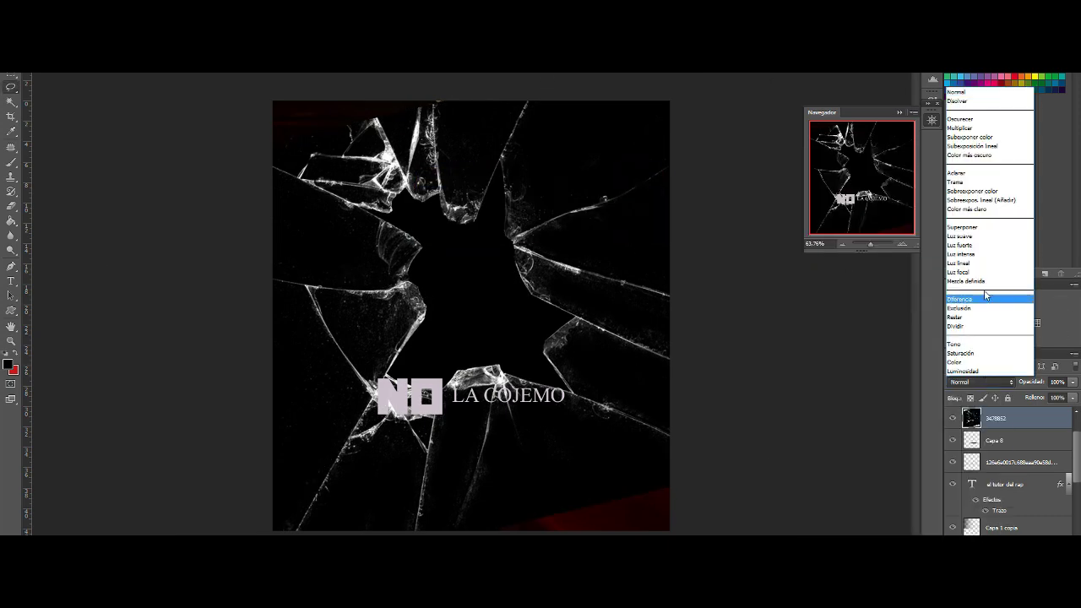
click(955, 182)
Rotate the glass about −58.6°, reposition it and zoom back in on the cover.
drag(524, 226, 501, 223)
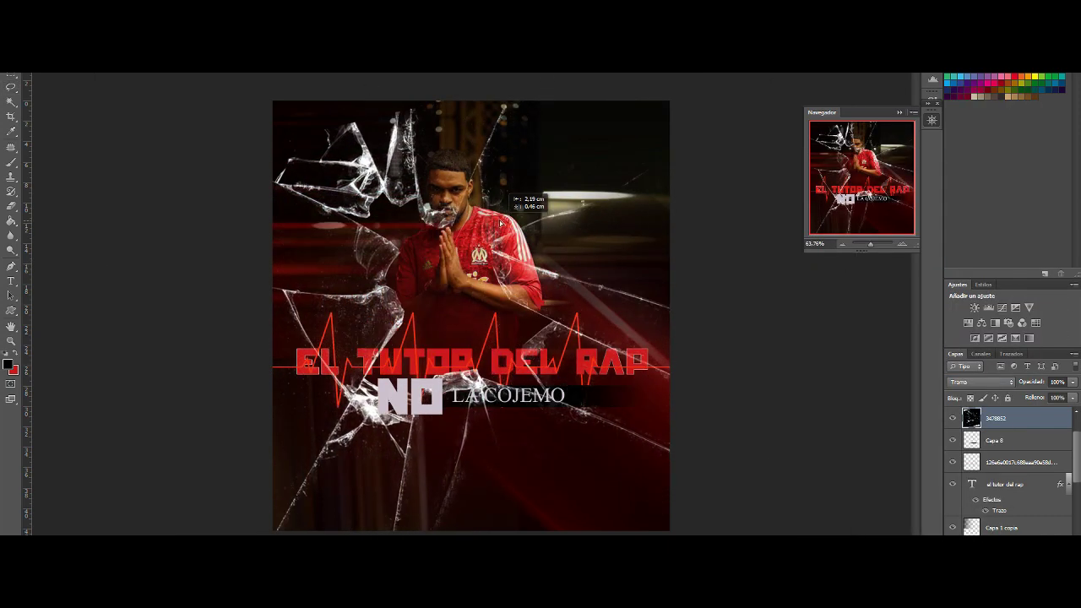
key(ctrl+t)
scroll(471, 316, down, 3)
scroll(715, 144, up, 1)
drag(714, 144, 422, 96)
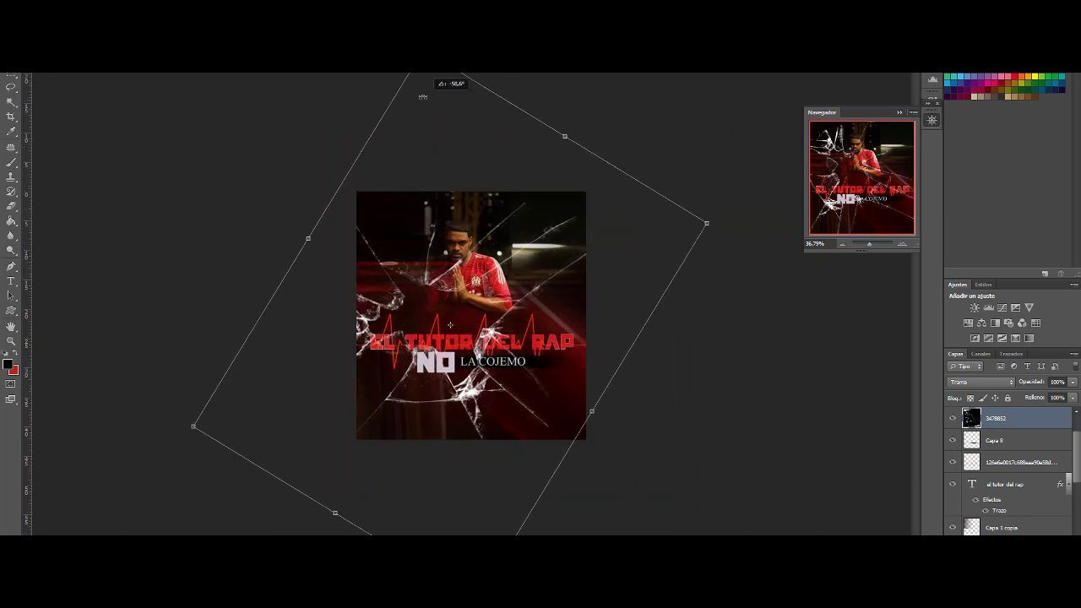
drag(519, 292, 524, 317)
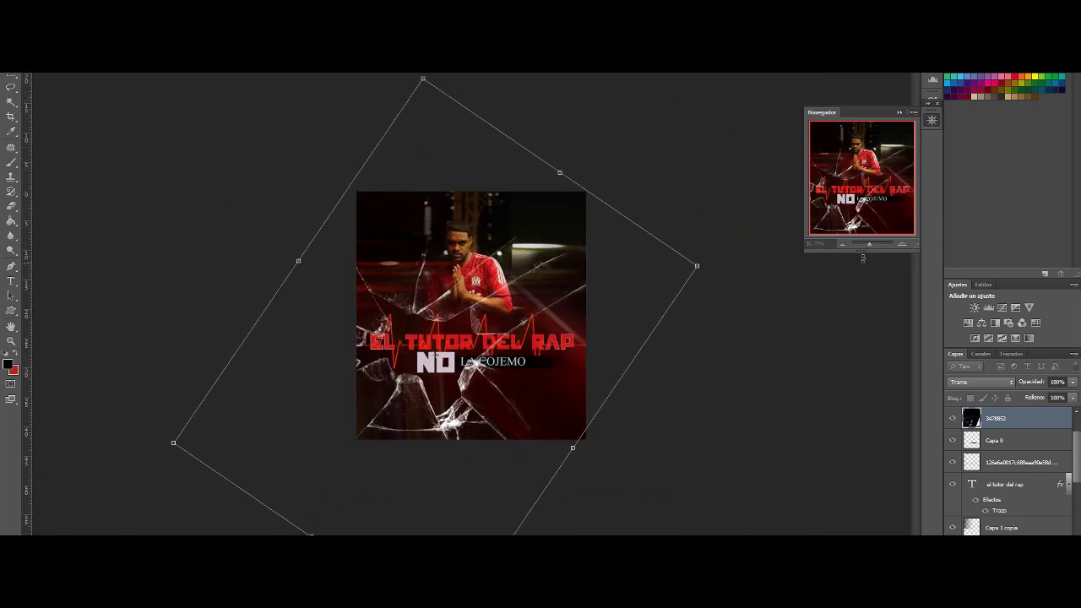
drag(869, 244, 872, 246)
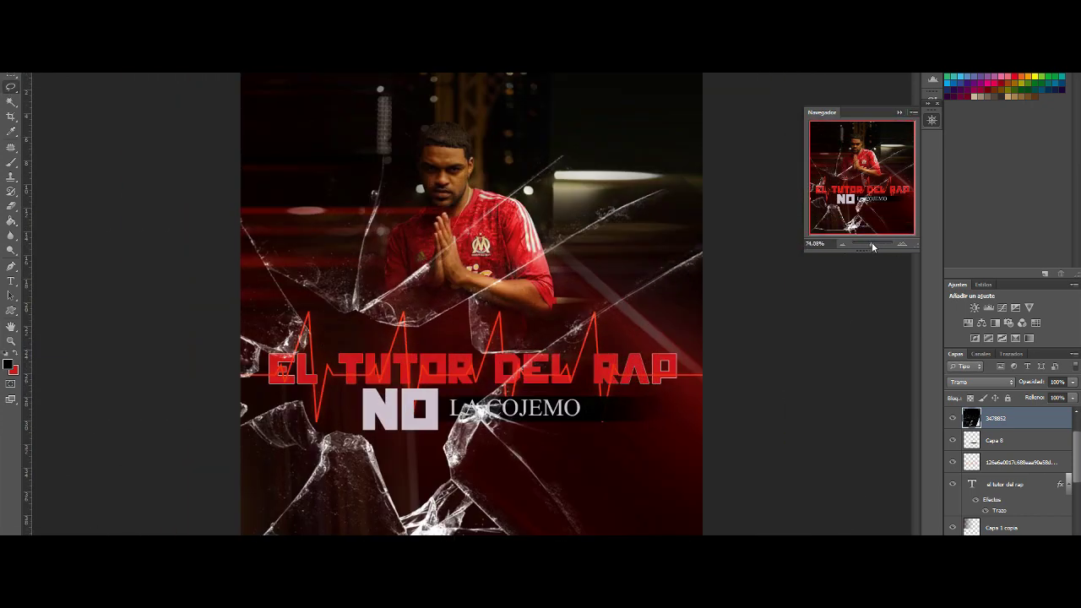
Move the black bar layer above the glass layer so LA COJEMO reads clearly.
click(953, 440)
key(Delete)
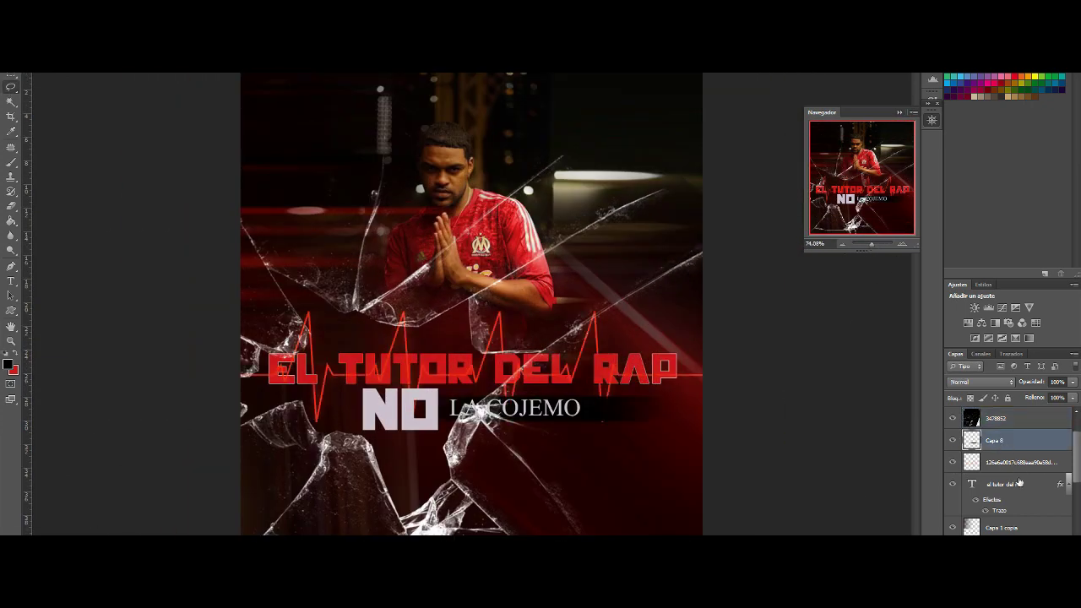
key(ctrl+z)
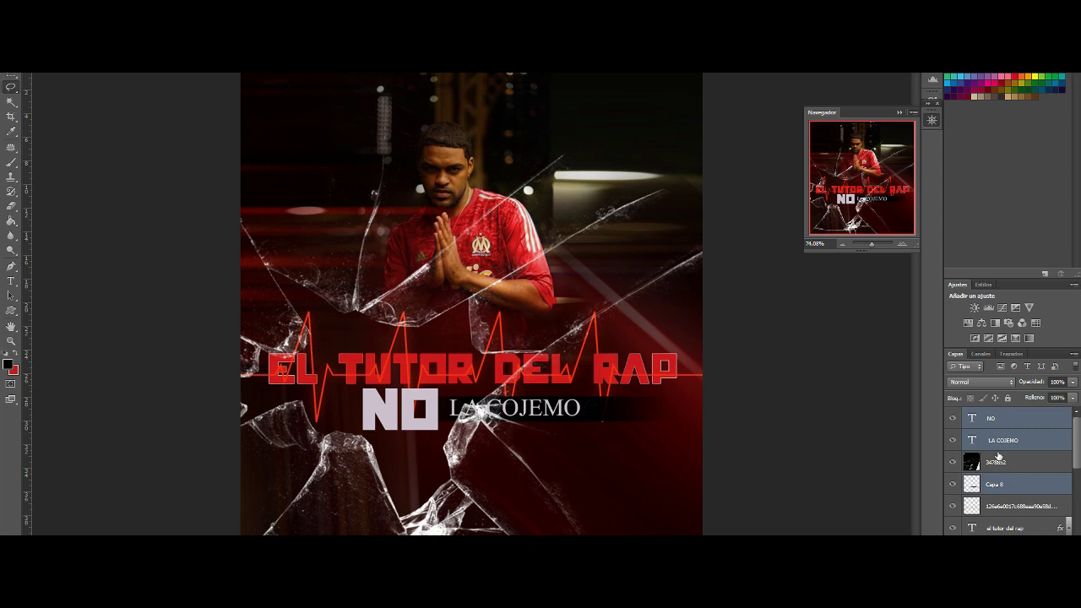
drag(1013, 489, 1010, 459)
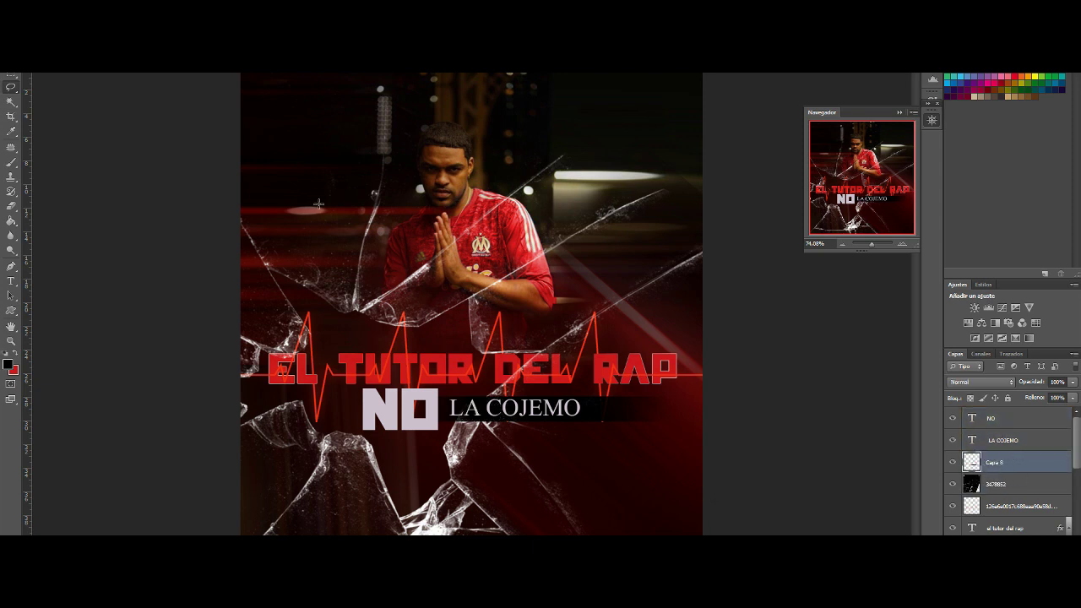
Draw a triangular Polygonal Lasso shape, fill it black on a new layer and send it to the bottom.
drag(10, 86, 68, 98)
key(alt+bracketleft)
click(470, 329)
click(703, 181)
click(761, 297)
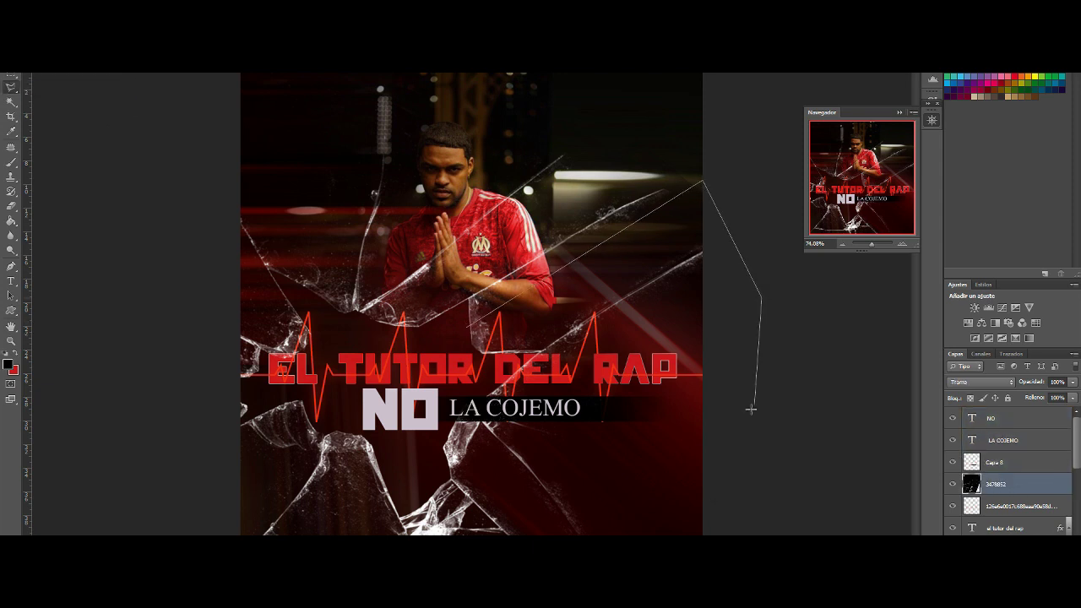
click(471, 330)
key(ctrl+j)
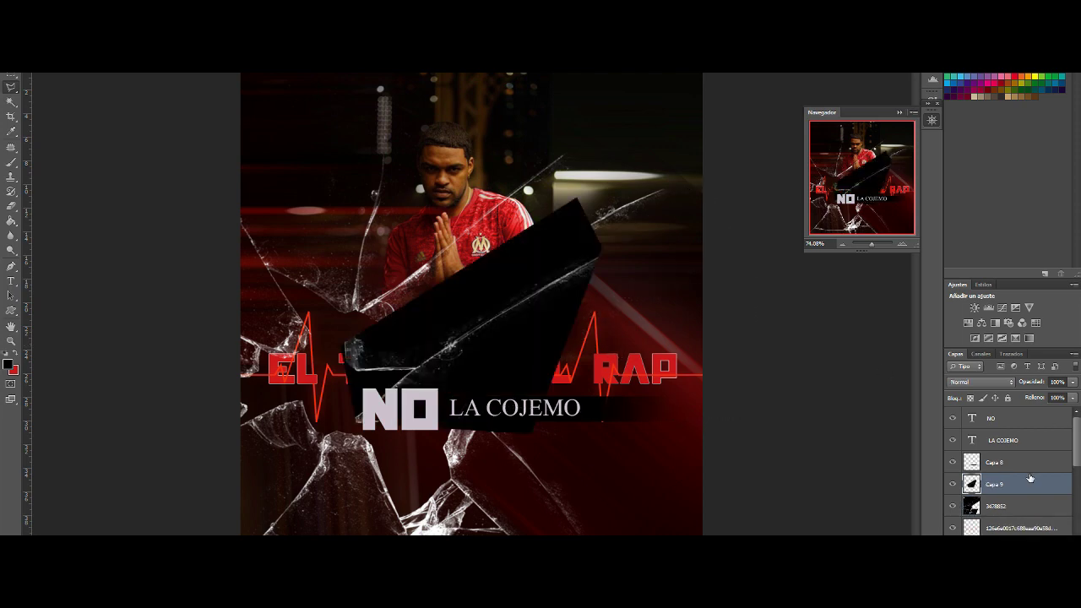
key(ctrl+shift+bracketleft)
Shift the black shape right and set its blend mode to Trama.
key(v)
drag(583, 279, 709, 253)
click(979, 382)
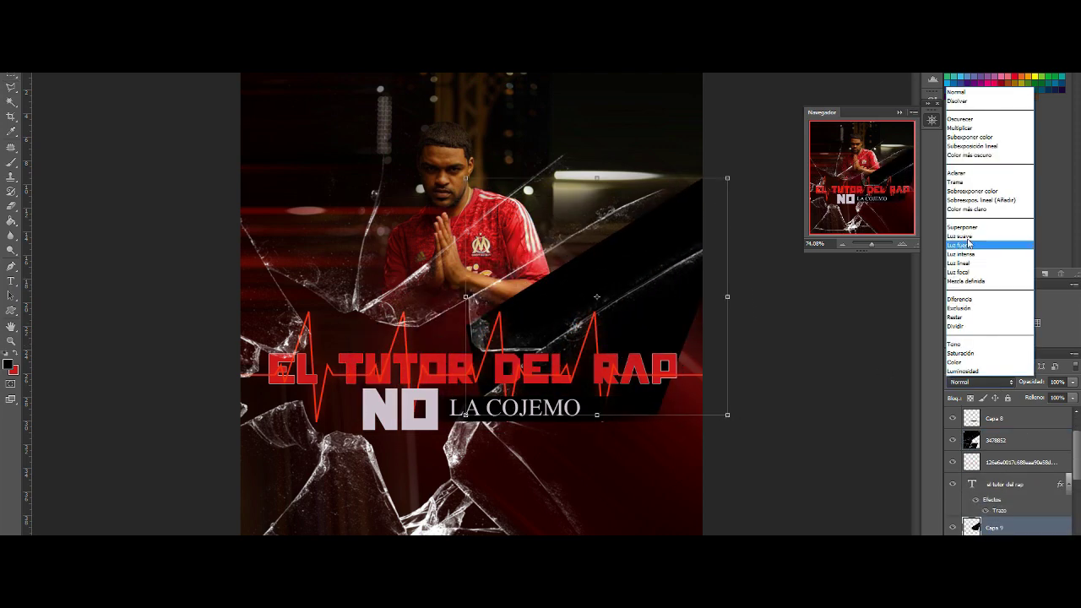
click(967, 202)
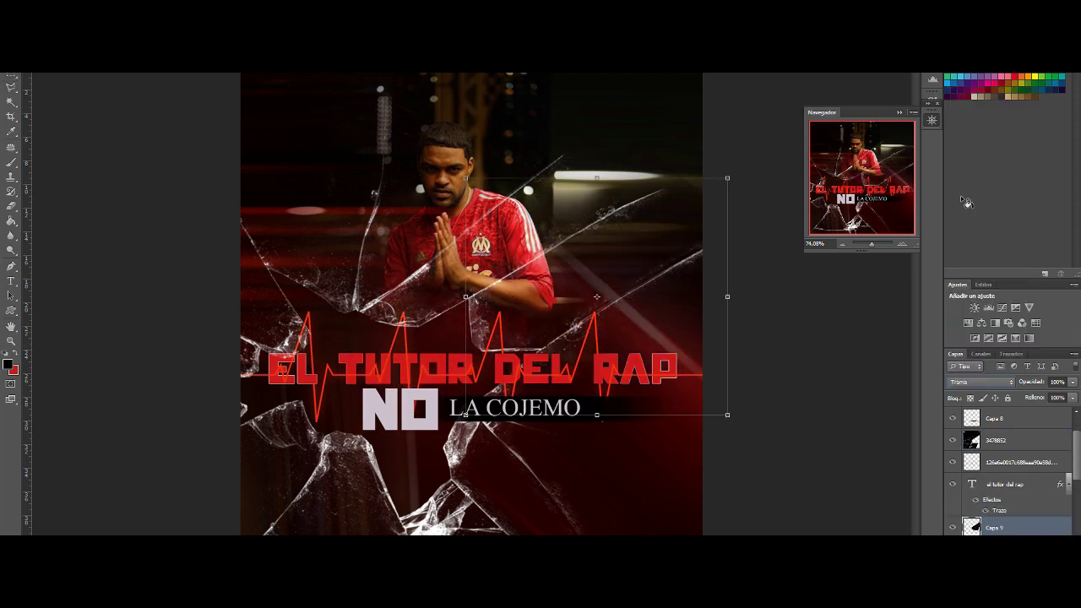
Pick the Eraser and select the glass layer, scrolling down the Layers panel.
click(13, 88)
click(12, 205)
click(1005, 440)
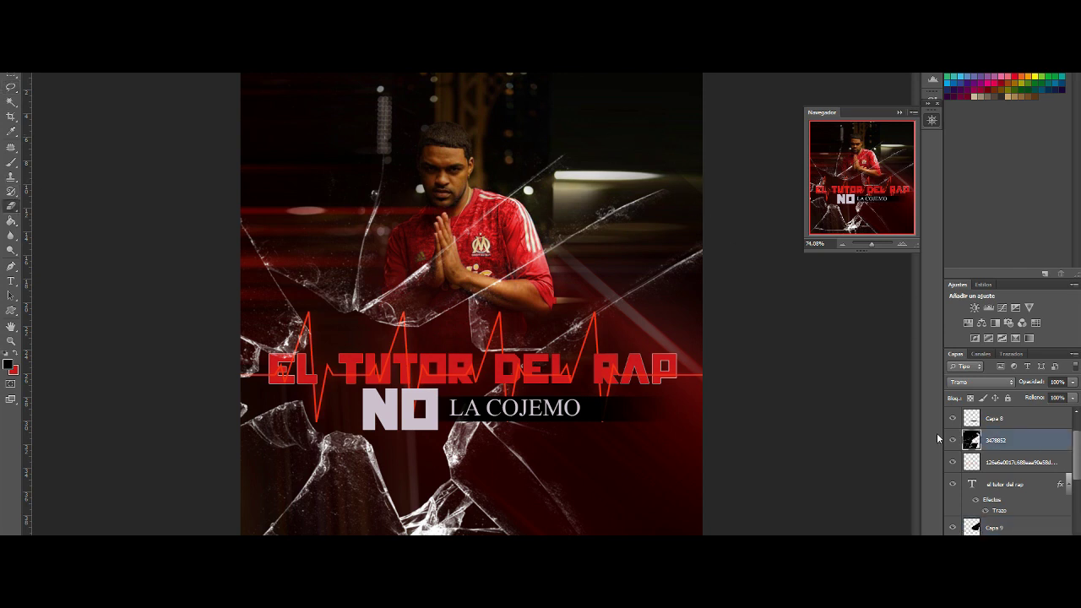
scroll(956, 447, down, 3)
scroll(956, 473, down, 2)
scroll(955, 498, down, 2)
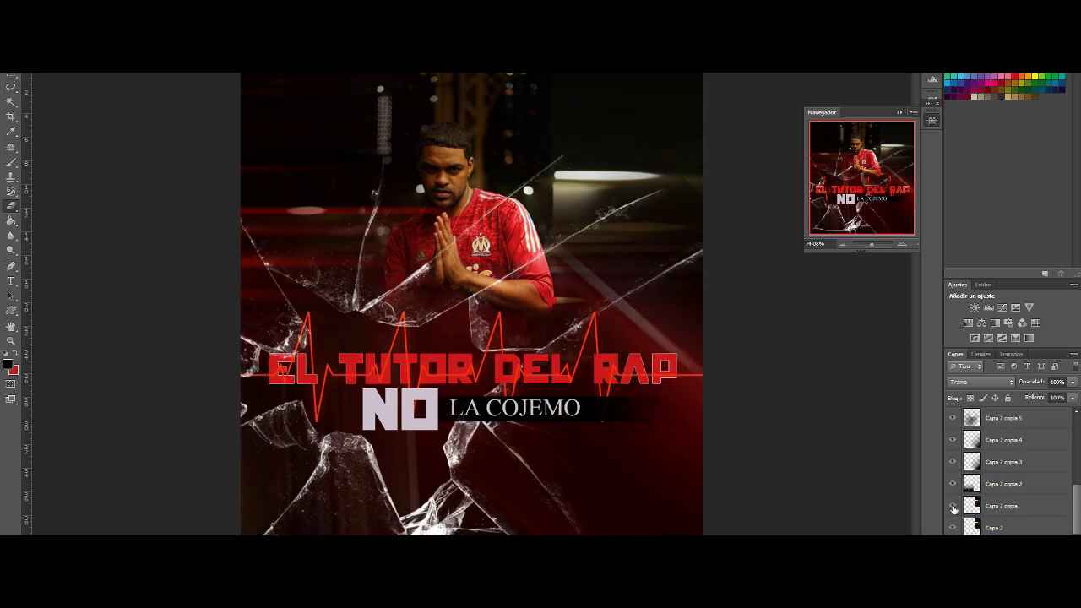
scroll(955, 516, down, 2)
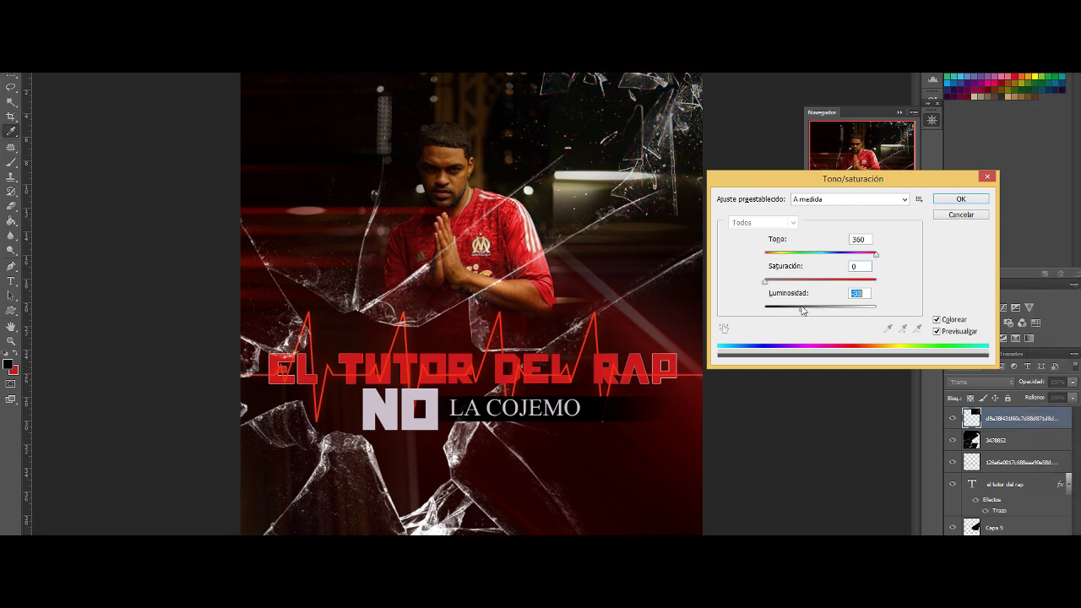
Apply the darkening Hue/Saturation, then a lower-radius Gaussian blur to the glass layer.
click(962, 203)
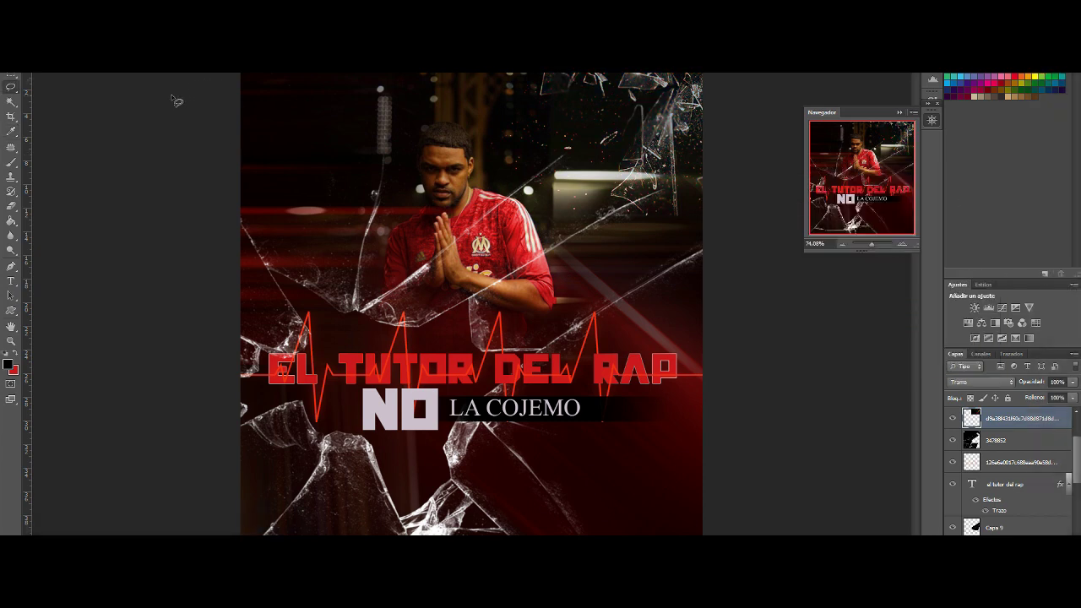
click(1010, 436)
mouse_move(287, 120)
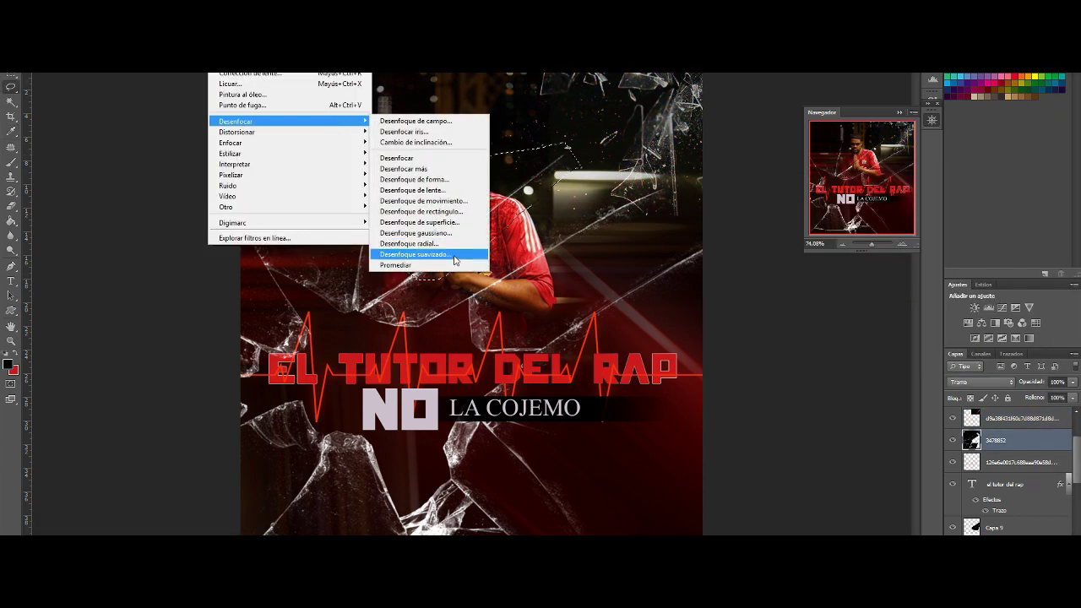
click(405, 251)
drag(815, 259, 761, 260)
click(904, 109)
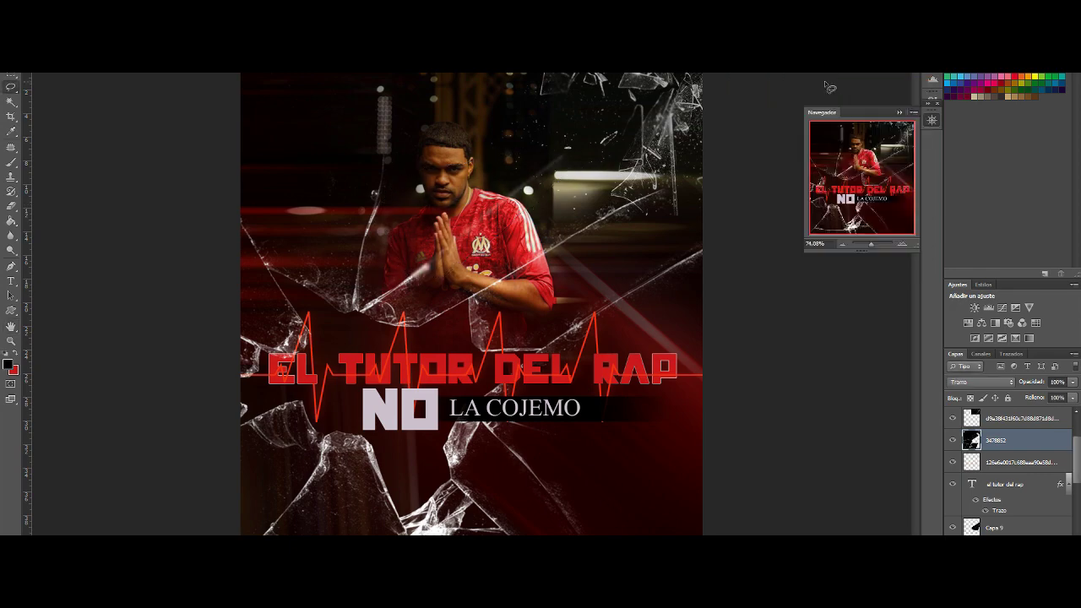
drag(871, 244, 876, 244)
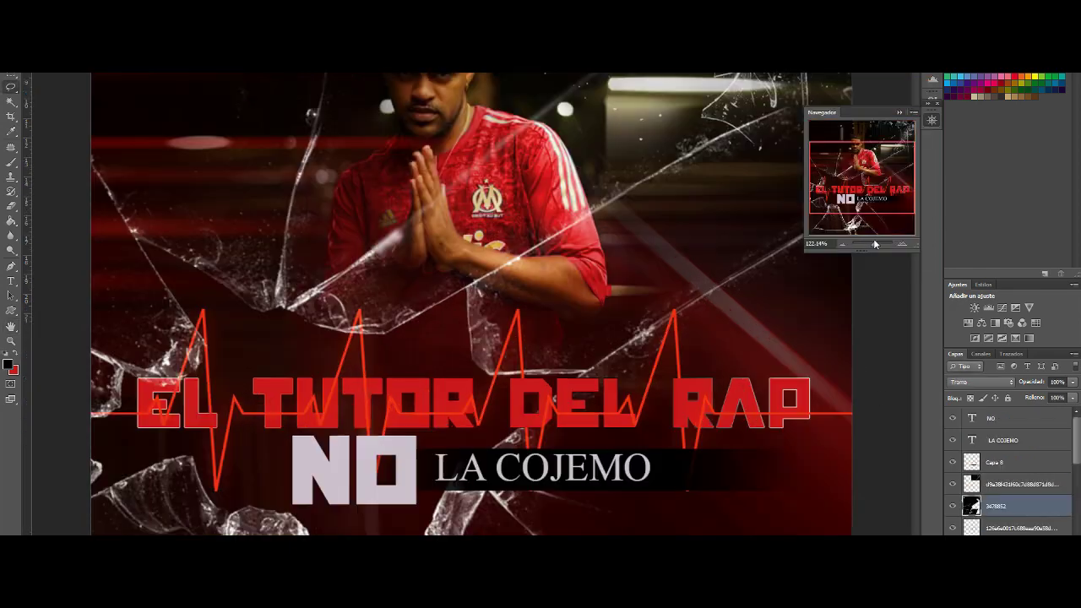
mouse_move(861, 160)
mouse_down()
mouse_move(864, 175)
mouse_move(863, 158)
mouse_up()
Hide the shards and apply a Smart Blur of radius 3.0 to the man's photo.
click(952, 504)
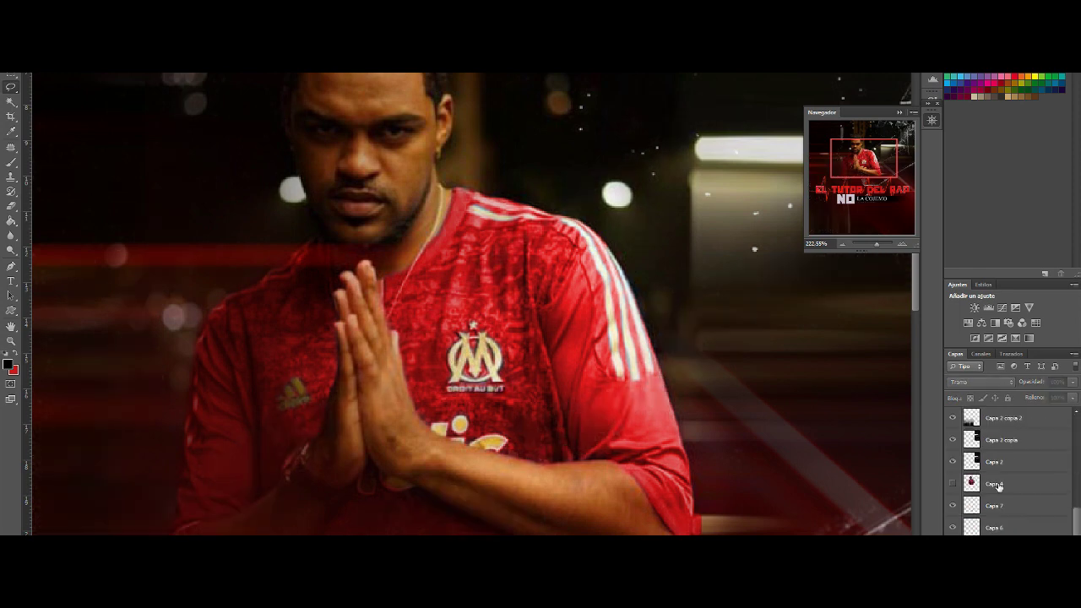
scroll(989, 507, down, 3)
scroll(988, 510, down, 2)
scroll(988, 509, down, 2)
click(1005, 532)
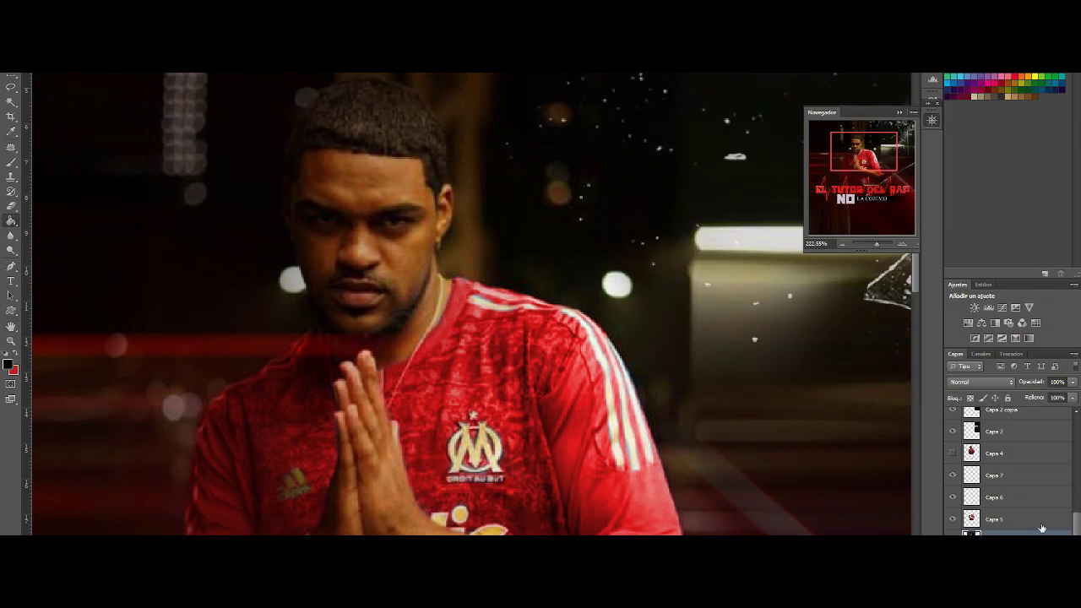
click(414, 254)
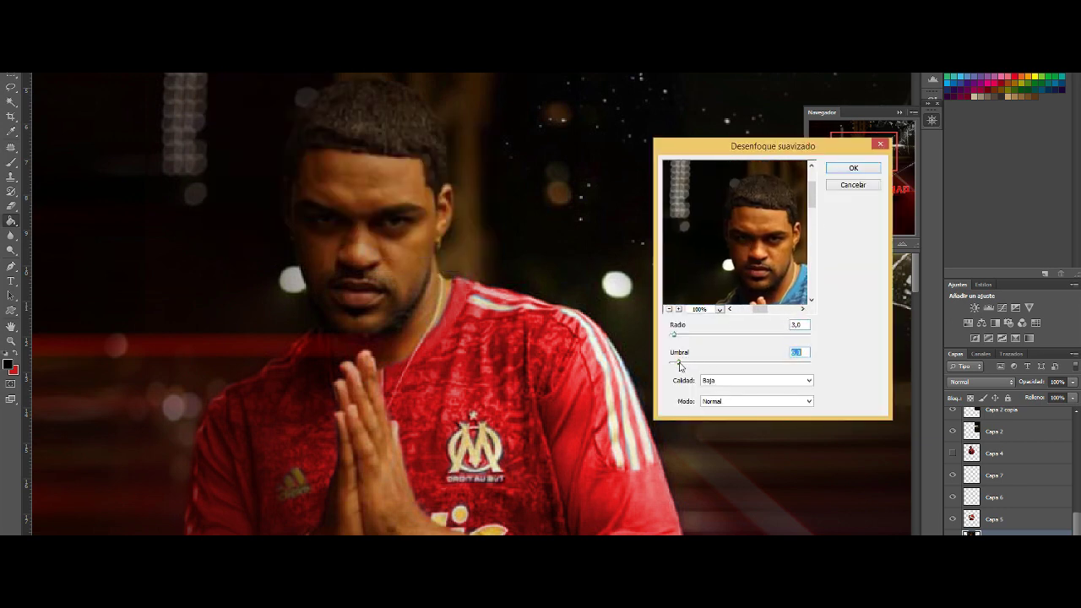
key(Return)
drag(887, 245, 872, 245)
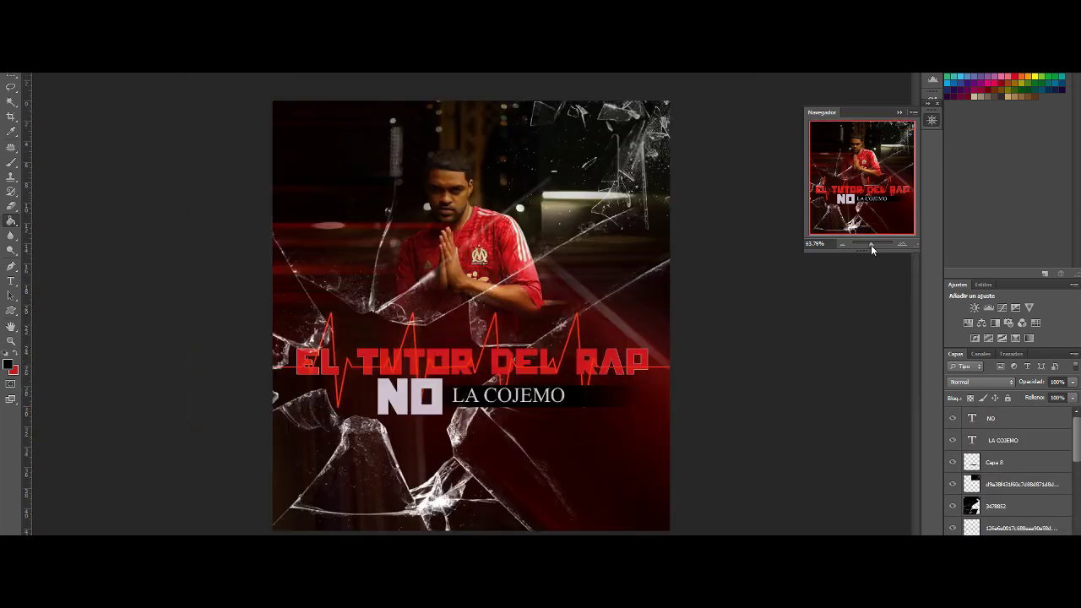
Hide the 3478852 shard layer and lasso a glass shard into its own layer.
click(690, 266)
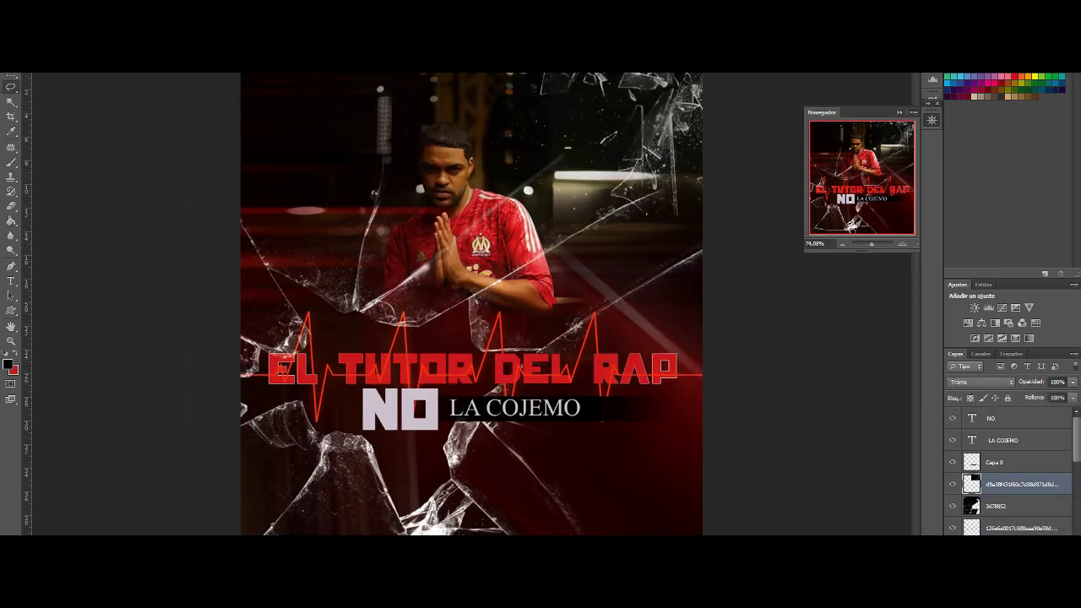
click(953, 506)
mouse_move(498, 215)
mouse_down()
mouse_move(537, 235)
mouse_move(536, 218)
mouse_up()
key(l)
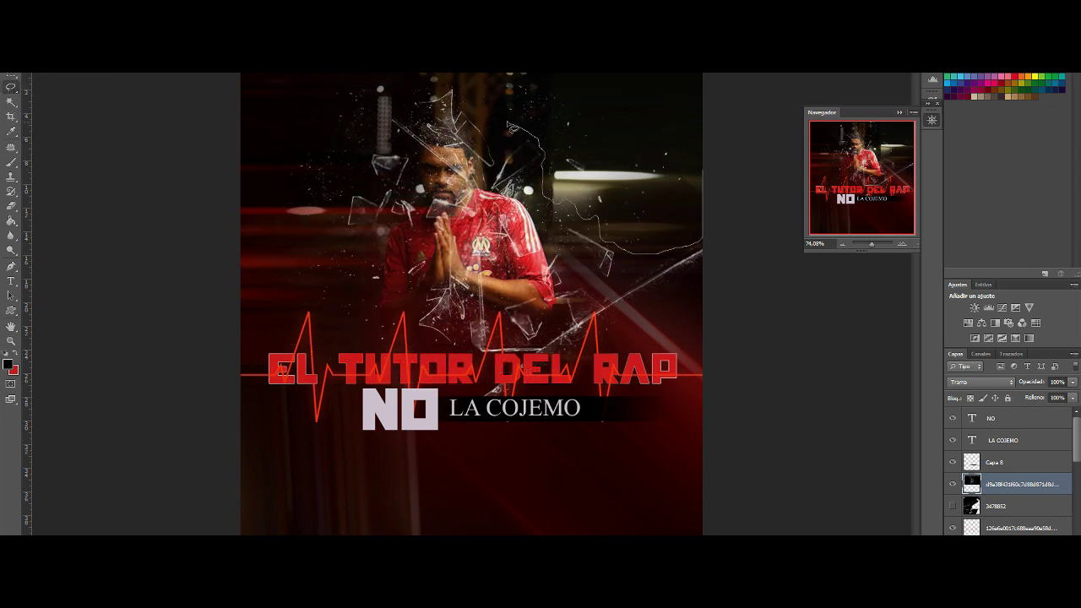
key(ctrl+j)
Move the shard piece Capa 10 to the upper left and rotate it diagonally.
click(953, 484)
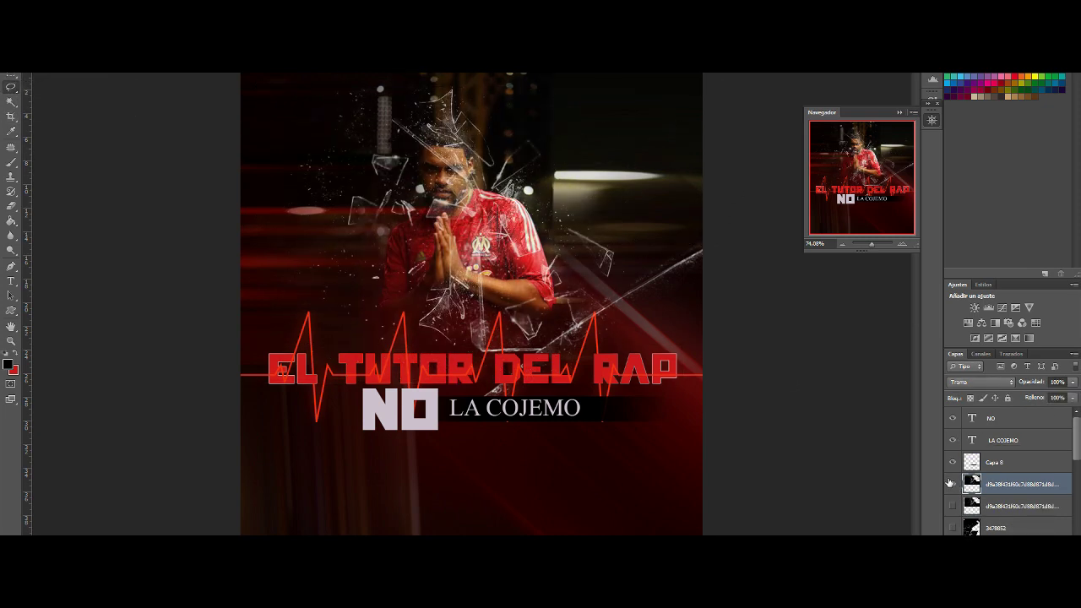
click(953, 484)
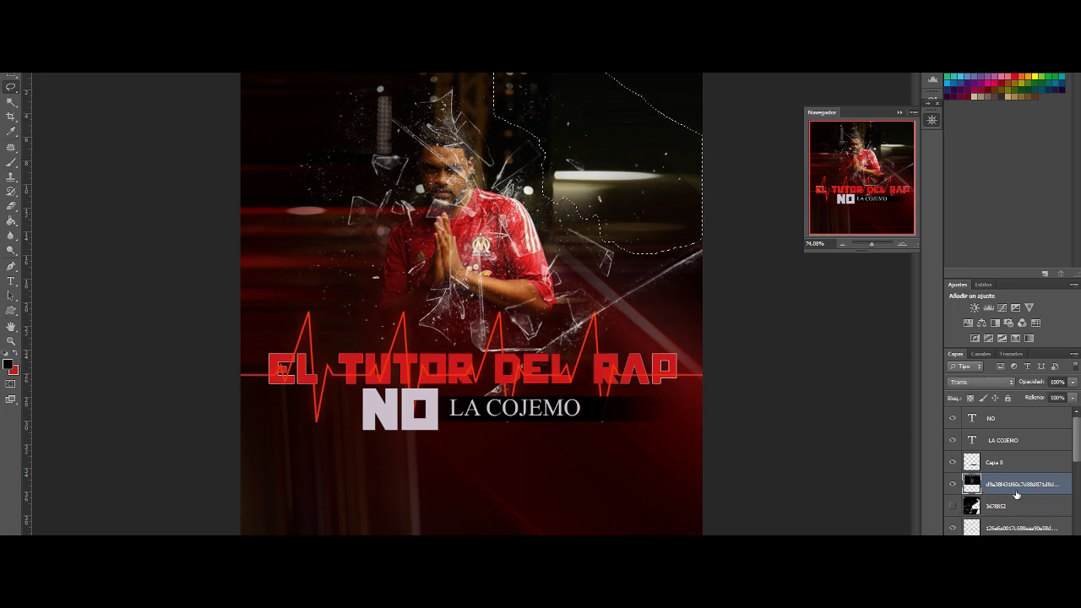
click(952, 506)
key(ctrl+t)
drag(608, 169, 330, 169)
drag(473, 67, 405, 219)
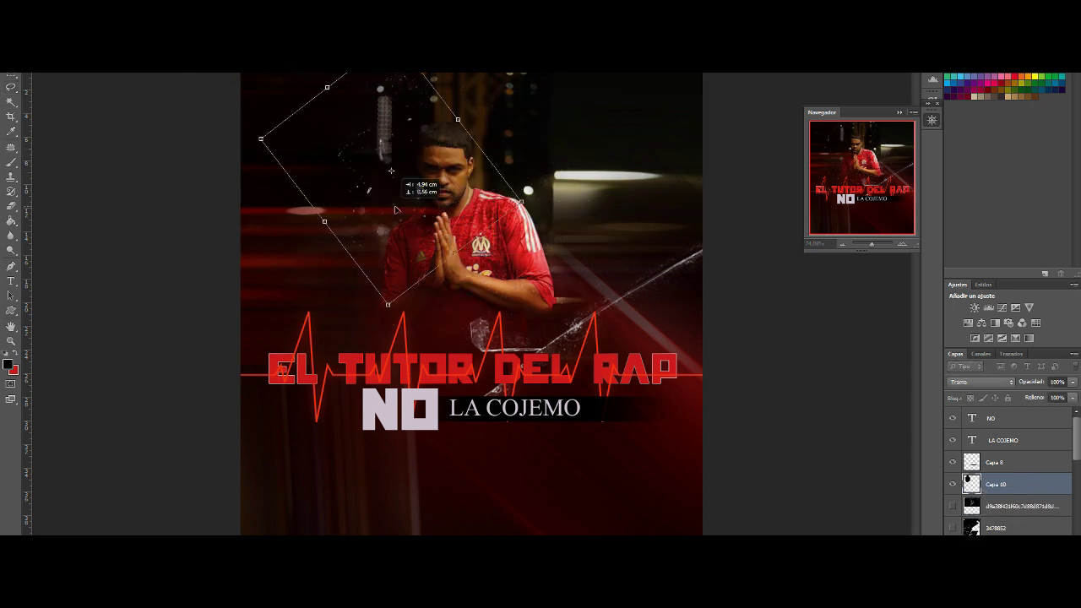
key(Return)
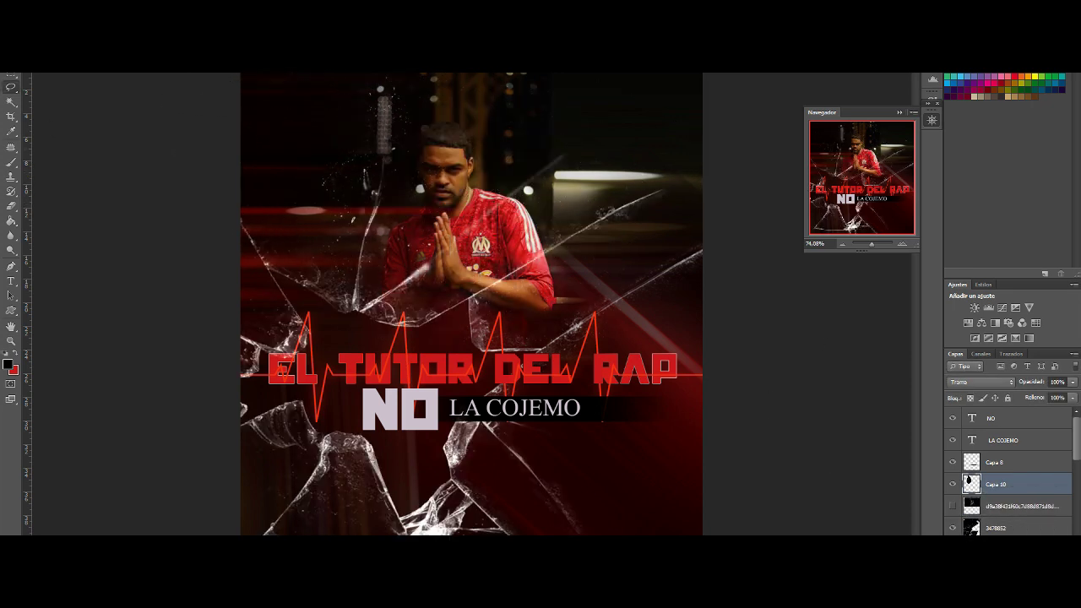
Duplicate the shard into several copies, Gaussian-blur them, and spread them around the poster.
key(ctrl+j)
drag(668, 114, 591, 393)
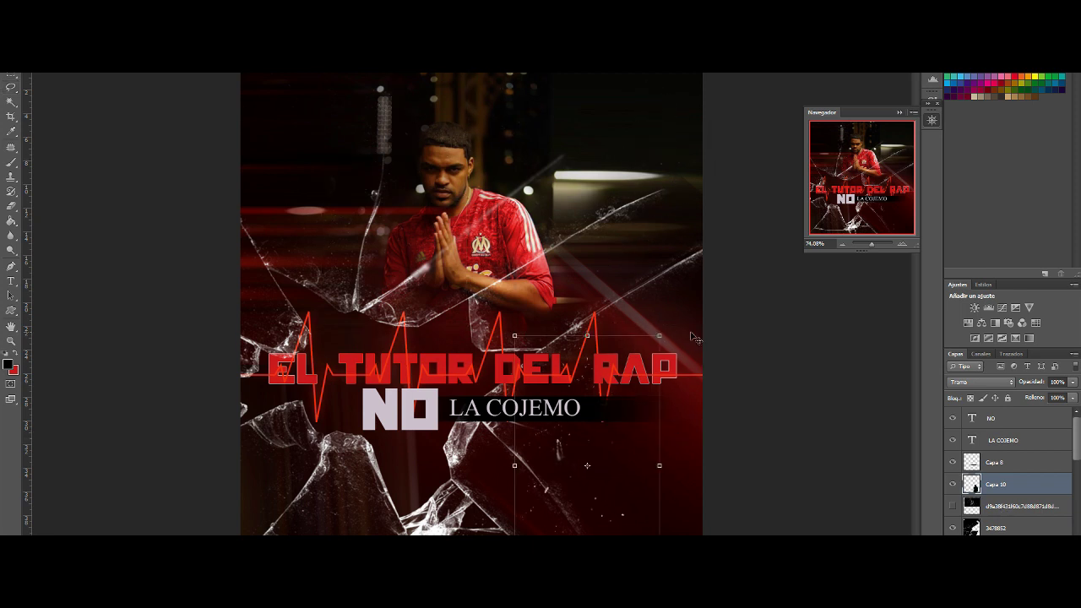
drag(597, 446, 662, 425)
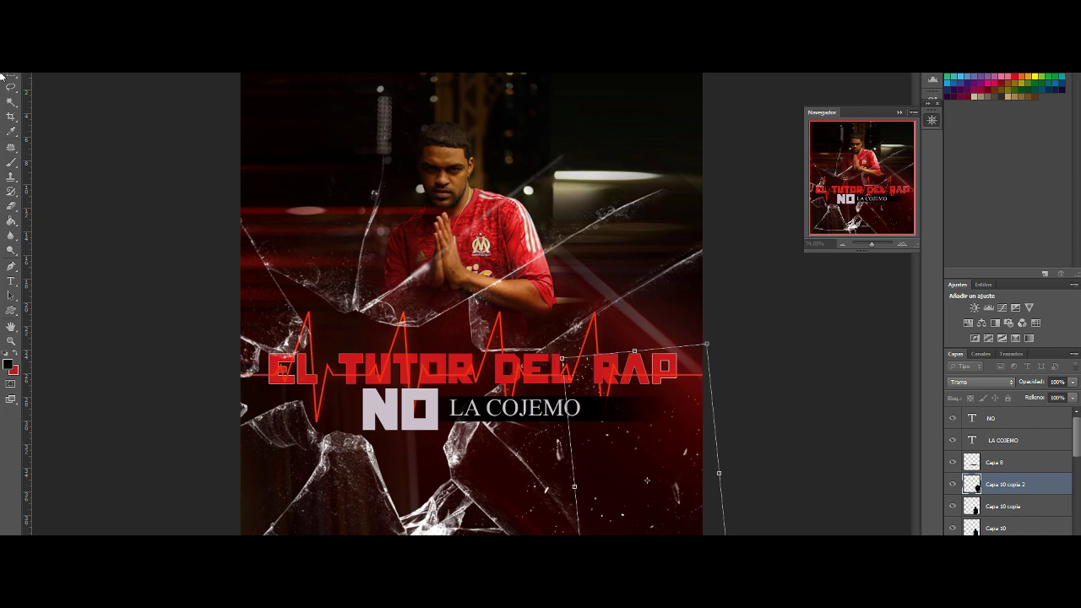
key(Return)
drag(675, 413, 687, 238)
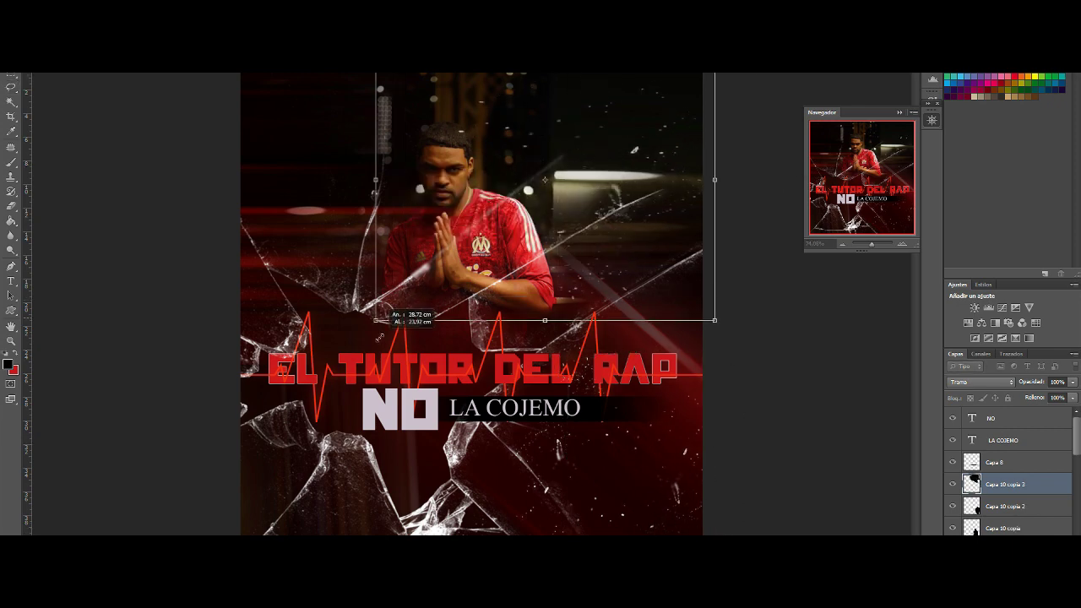
key(l)
click(481, 223)
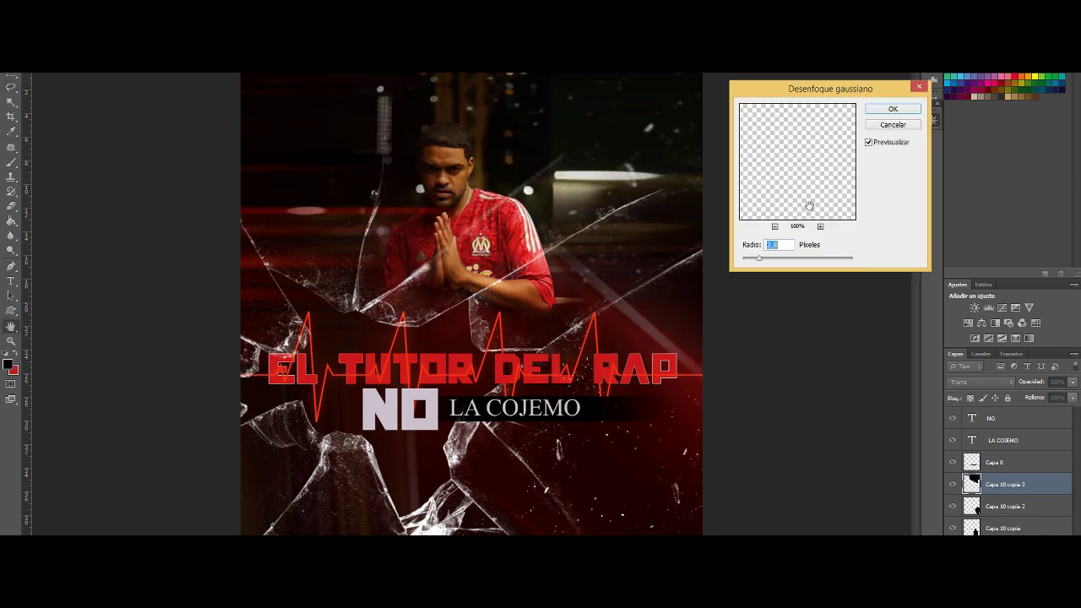
click(892, 110)
drag(625, 167, 369, 180)
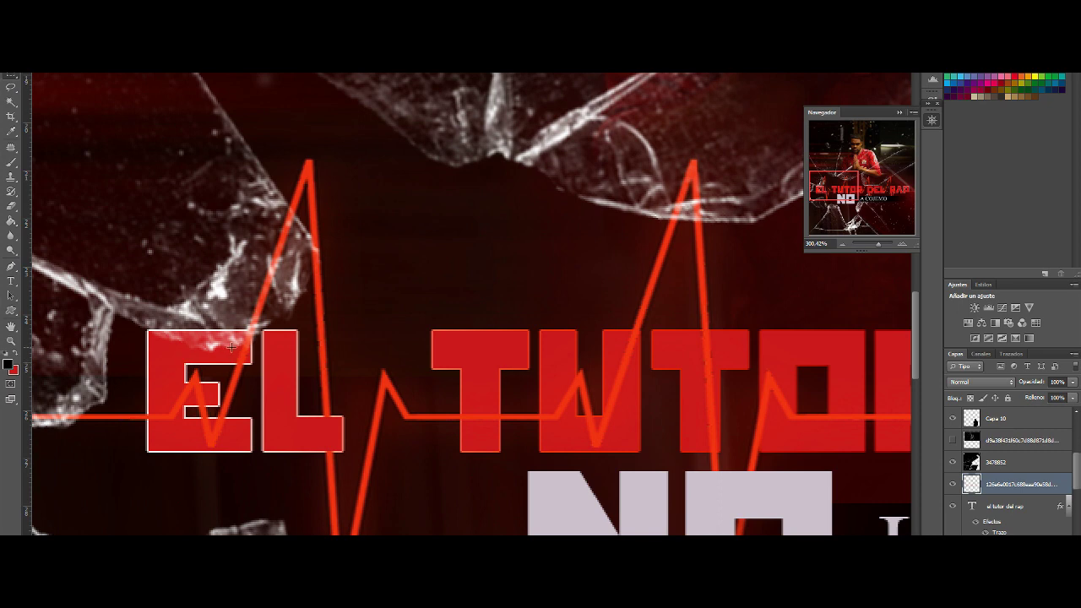
Select a thin strip of the E in EL and delete its red fill.
drag(244, 353, 251, 364)
drag(198, 420, 239, 445)
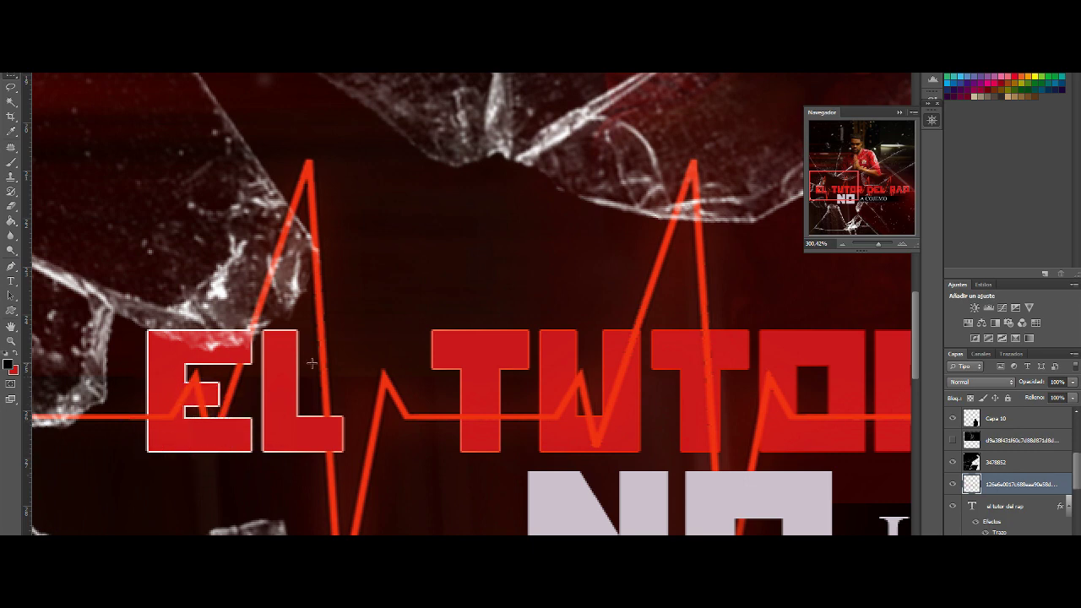
key(ctrl+0)
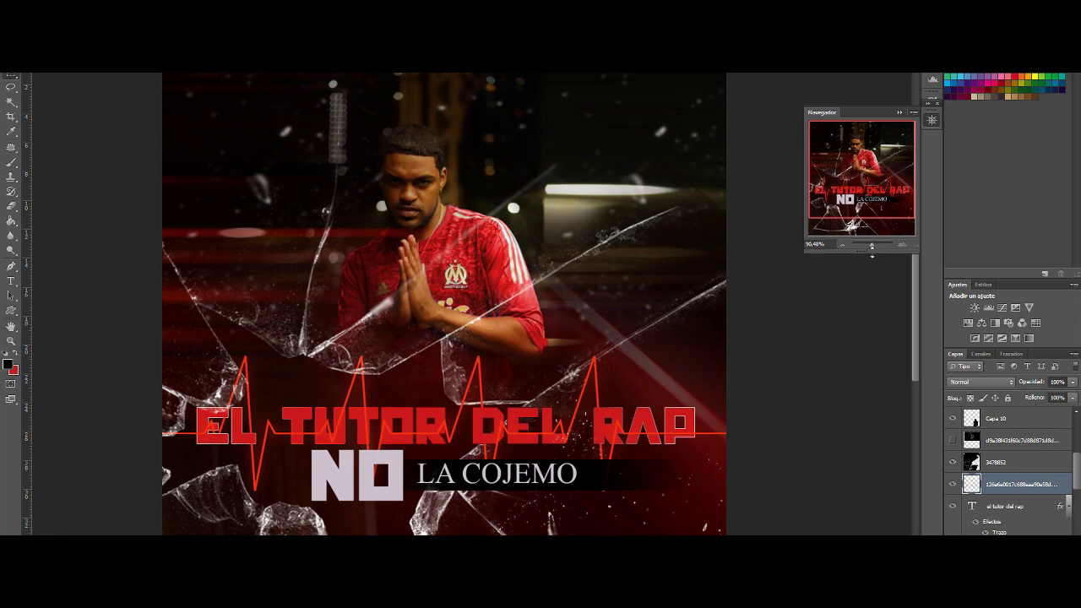
drag(871, 244, 853, 244)
scroll(345, 364, up, 5)
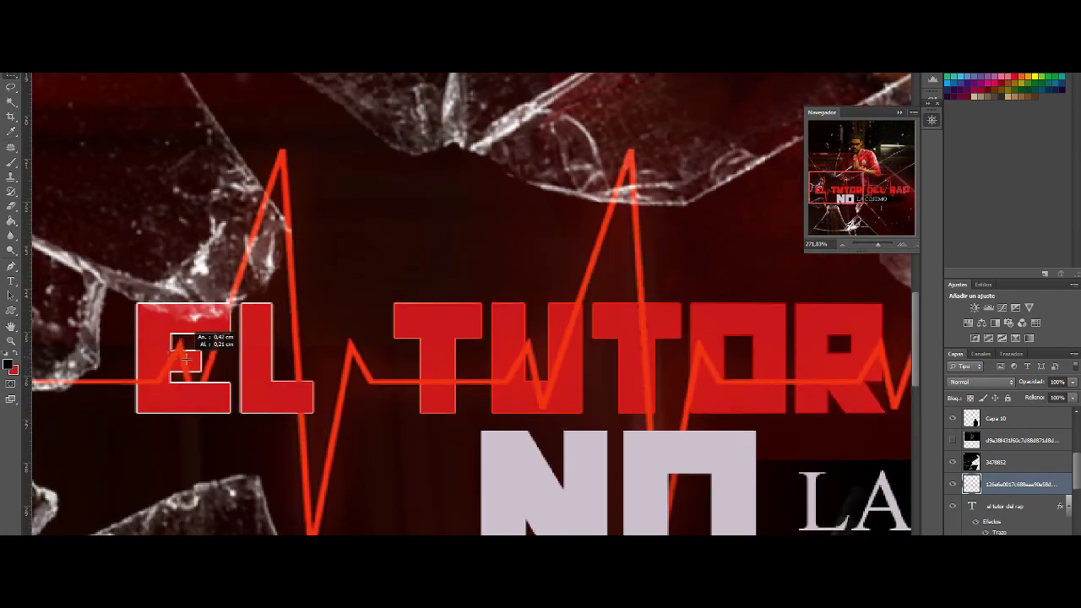
mouse_move(185, 359)
mouse_down()
mouse_move(201, 367)
mouse_move(171, 350)
mouse_up()
mouse_move(170, 337)
mouse_down()
mouse_move(177, 389)
mouse_move(152, 396)
mouse_up()
key(Delete)
key(ctrl+d)
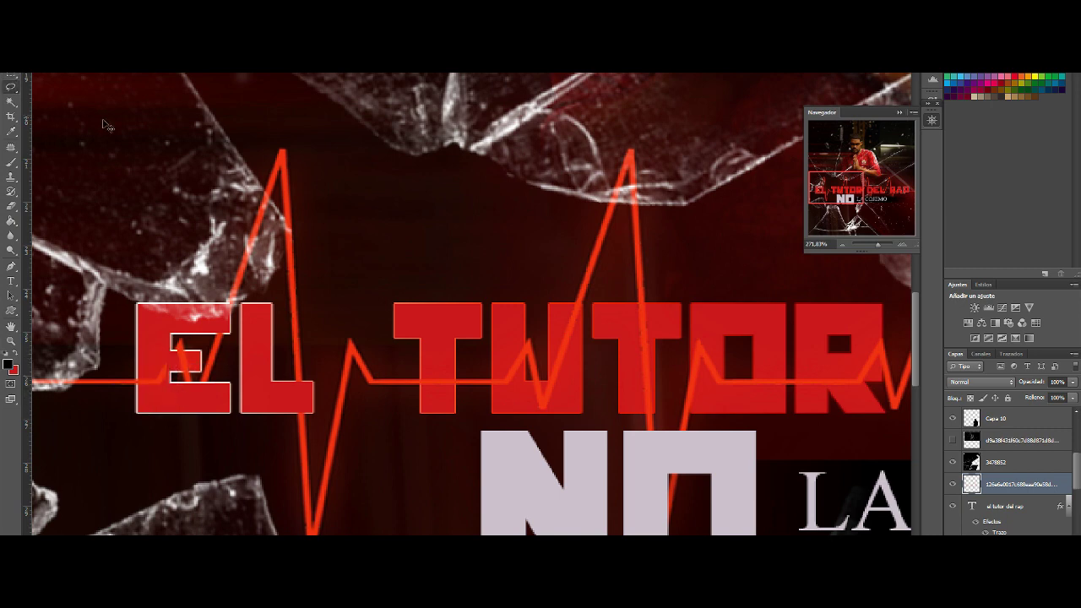
scroll(211, 421, up, 3)
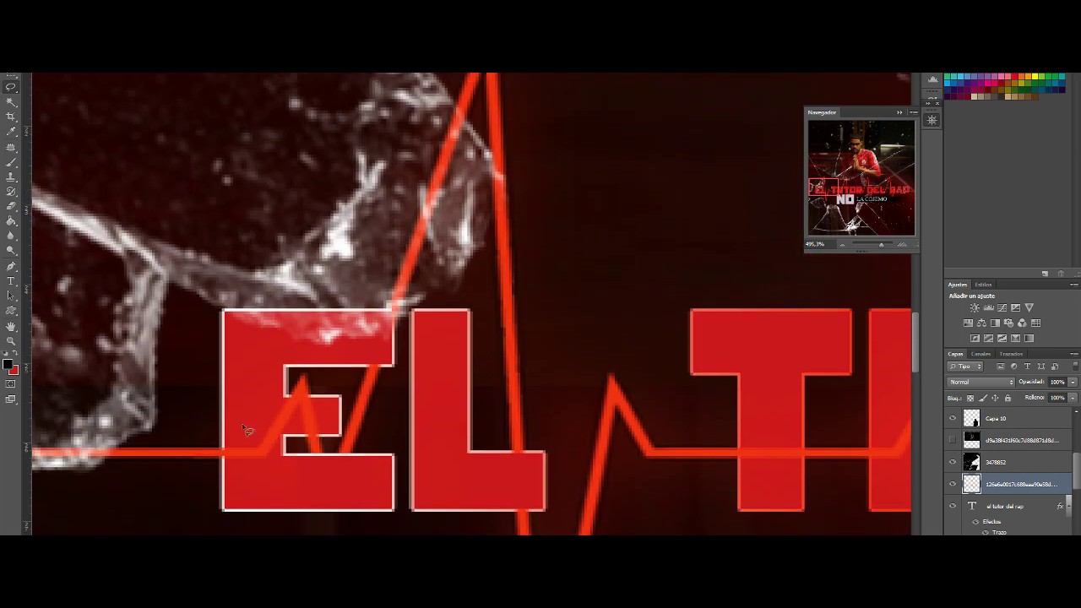
Cancel the unfinished polygon selection, return to the freehand Lasso and zoom out.
key(Escape)
right_click(10, 87)
click(51, 88)
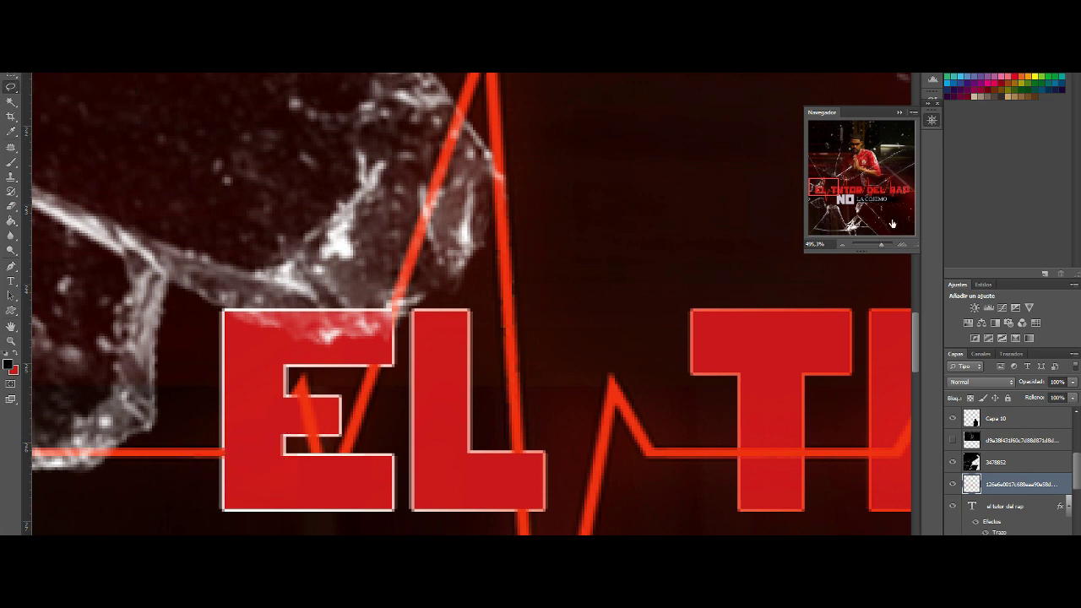
drag(881, 244, 873, 244)
Duplicate the Capa 2 copia layer and hide the new Capa 2 copia 2 copy.
drag(1078, 469, 1078, 427)
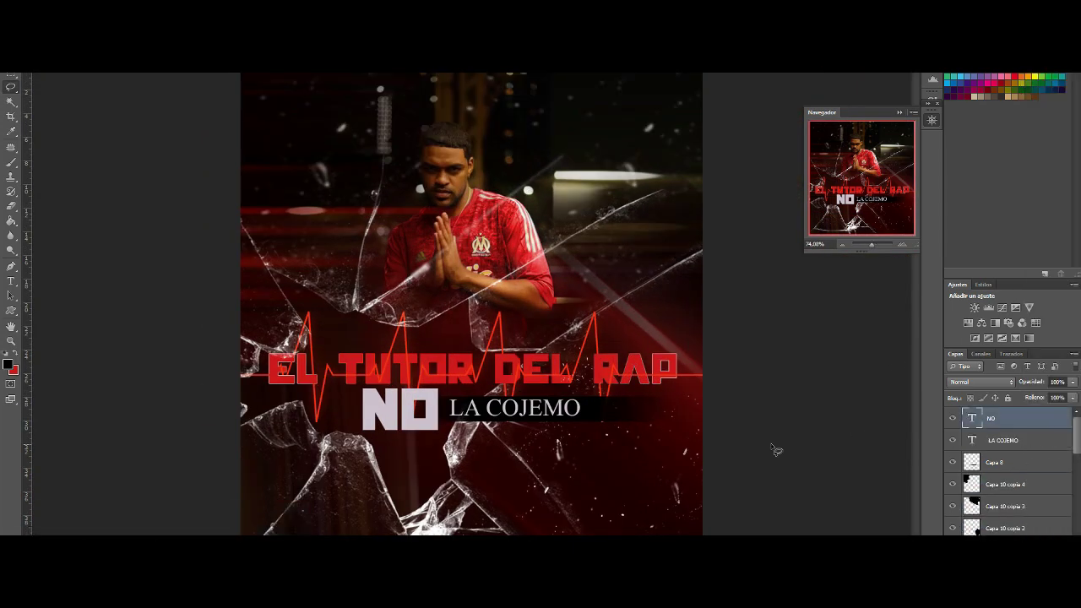
scroll(954, 513, down, 5)
scroll(954, 519, down, 3)
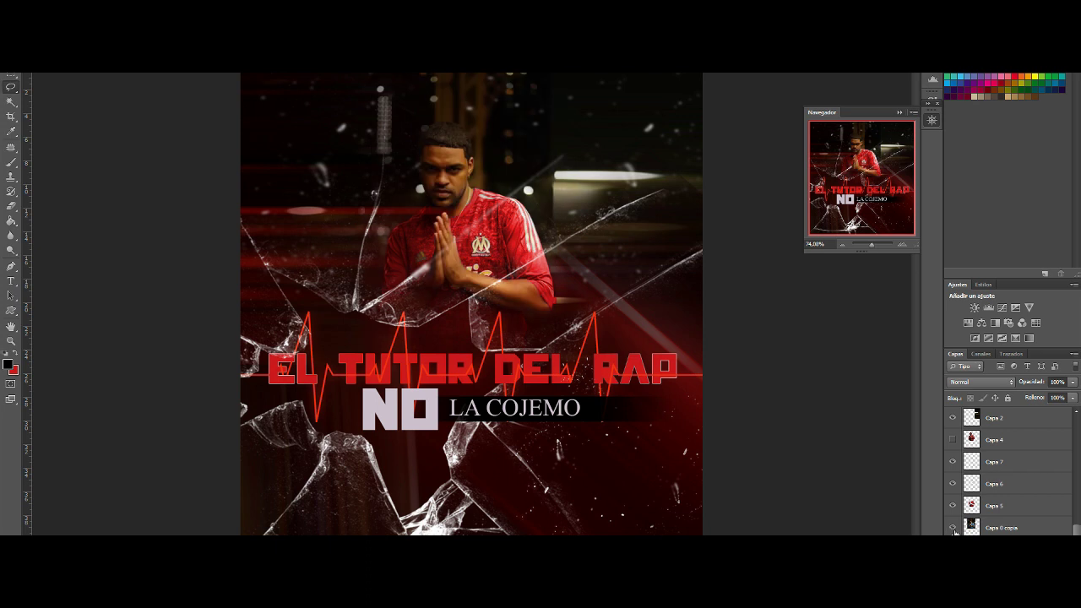
key(ctrl+j)
key(ctrl+j)
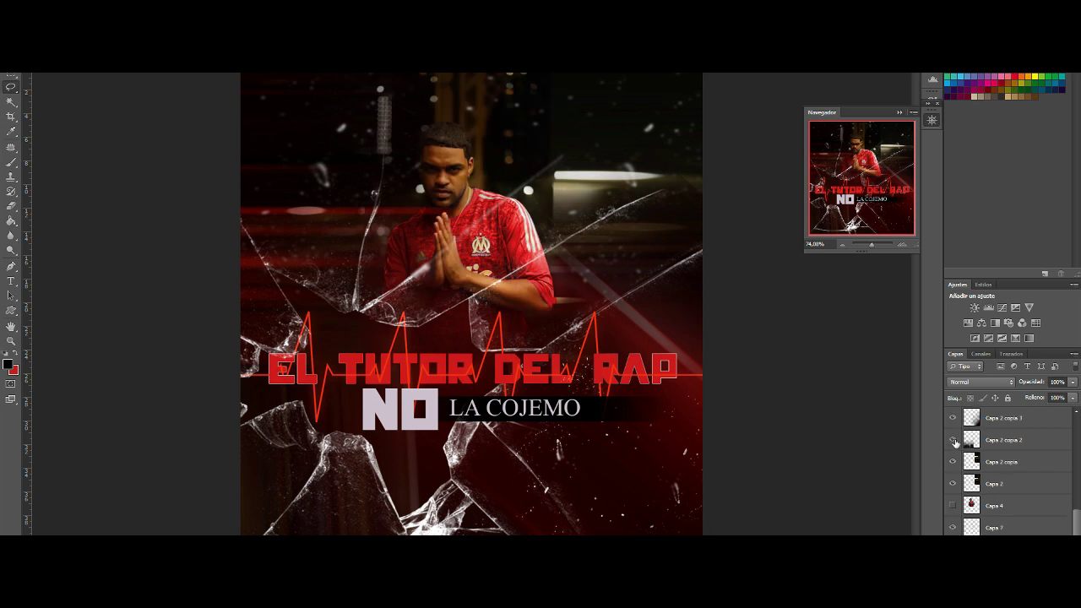
click(952, 440)
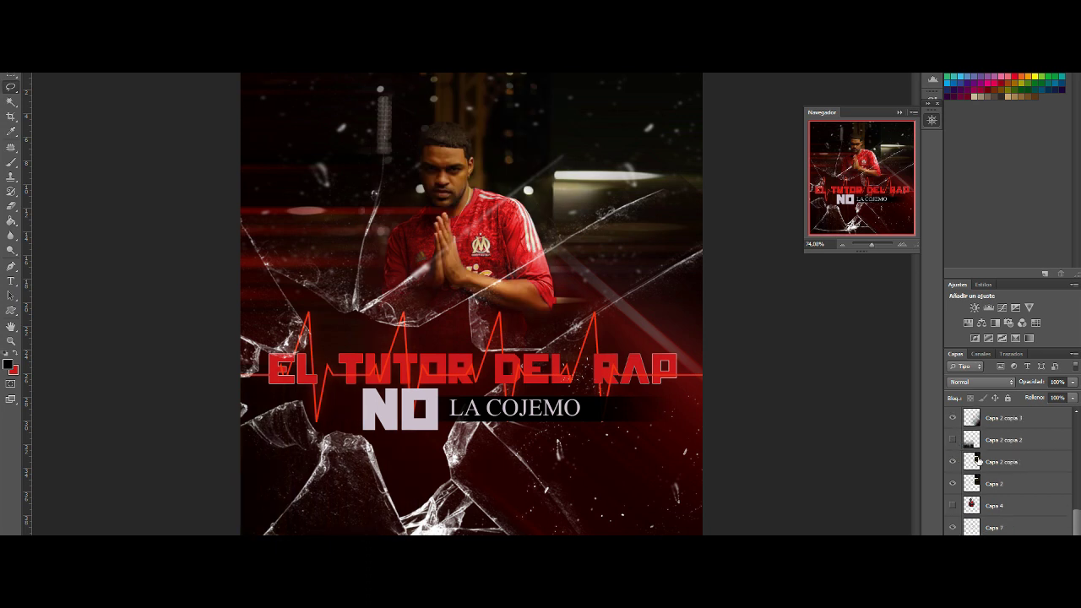
scroll(957, 473, down, 2)
scroll(957, 499, down, 1)
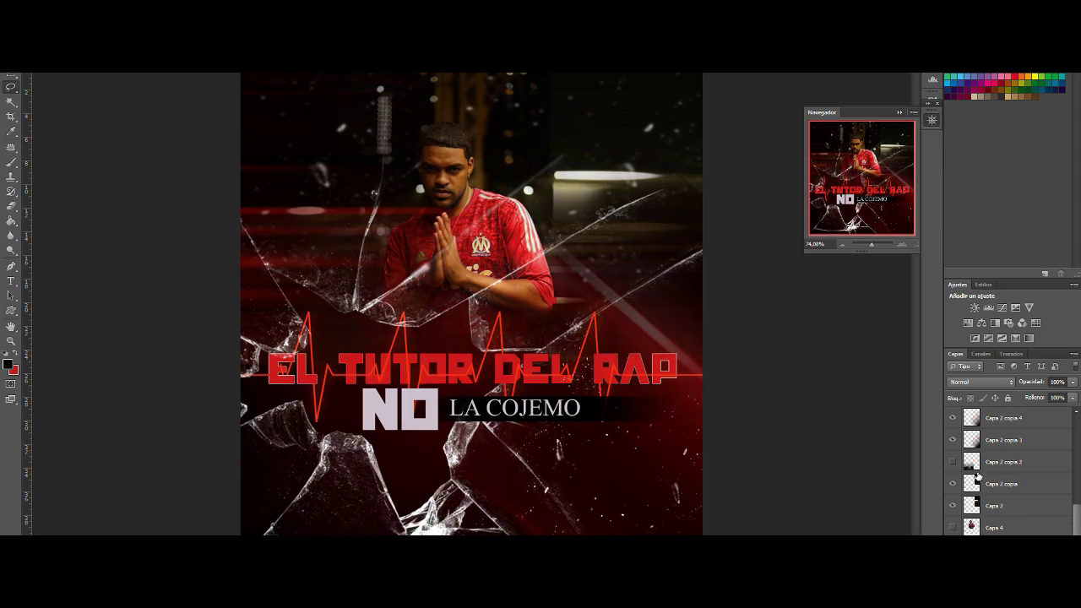
scroll(959, 519, down, 2)
Colorize the Capa 2 copia layer with Hue/Saturation, shifting its hue.
click(996, 432)
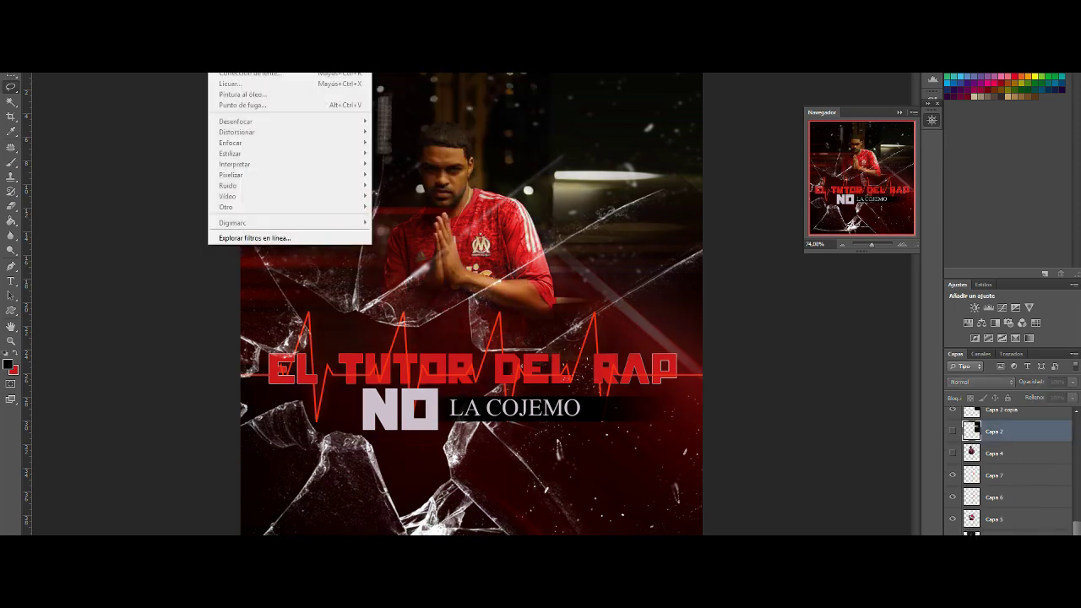
click(953, 431)
key(ctrl+u)
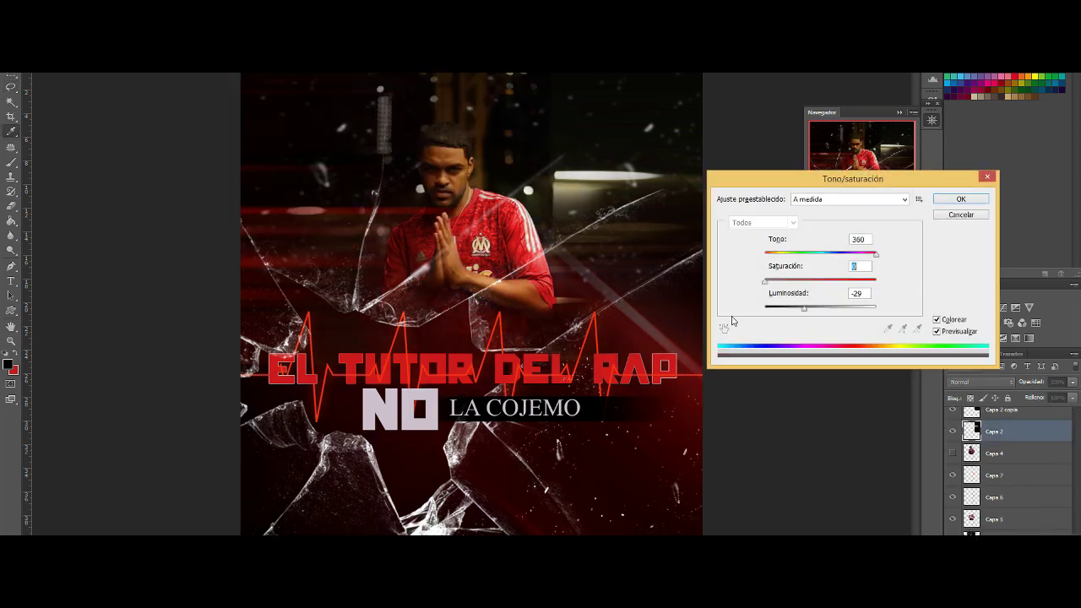
click(961, 214)
key(ctrl+u)
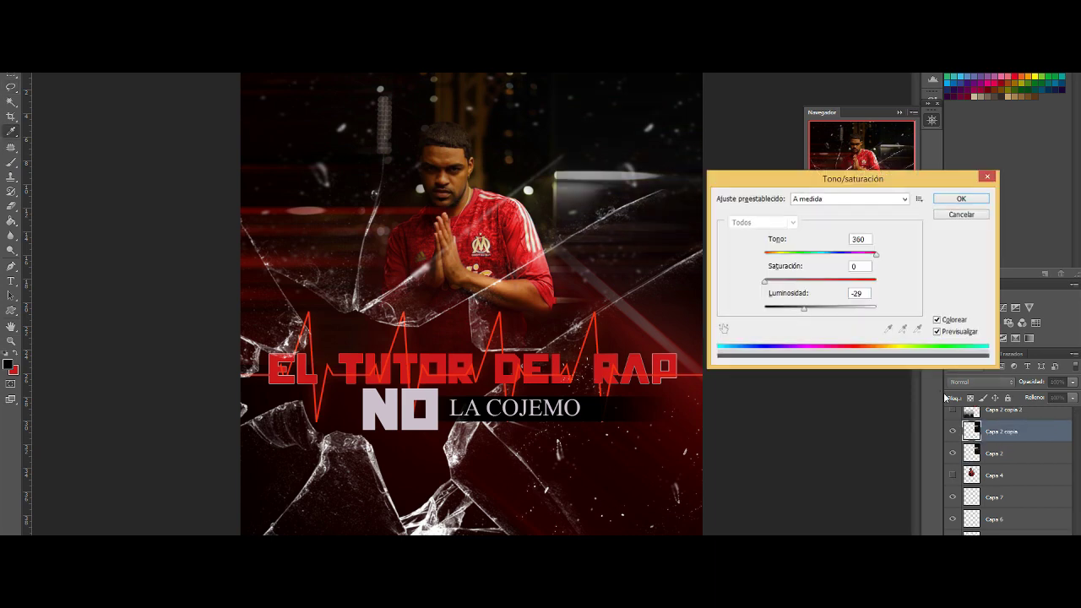
mouse_move(844, 254)
mouse_down()
mouse_move(875, 253)
mouse_move(828, 294)
mouse_up()
click(944, 203)
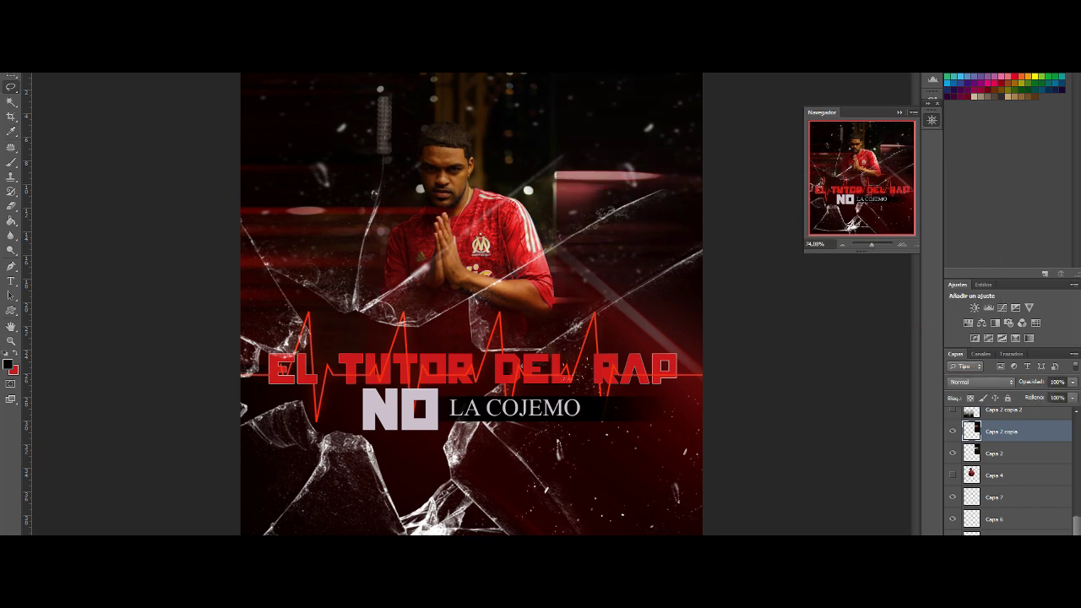
Apply a Motion Blur with distance 266 to Capa 2 copia.
click(222, 64)
click(405, 148)
drag(720, 256, 736, 260)
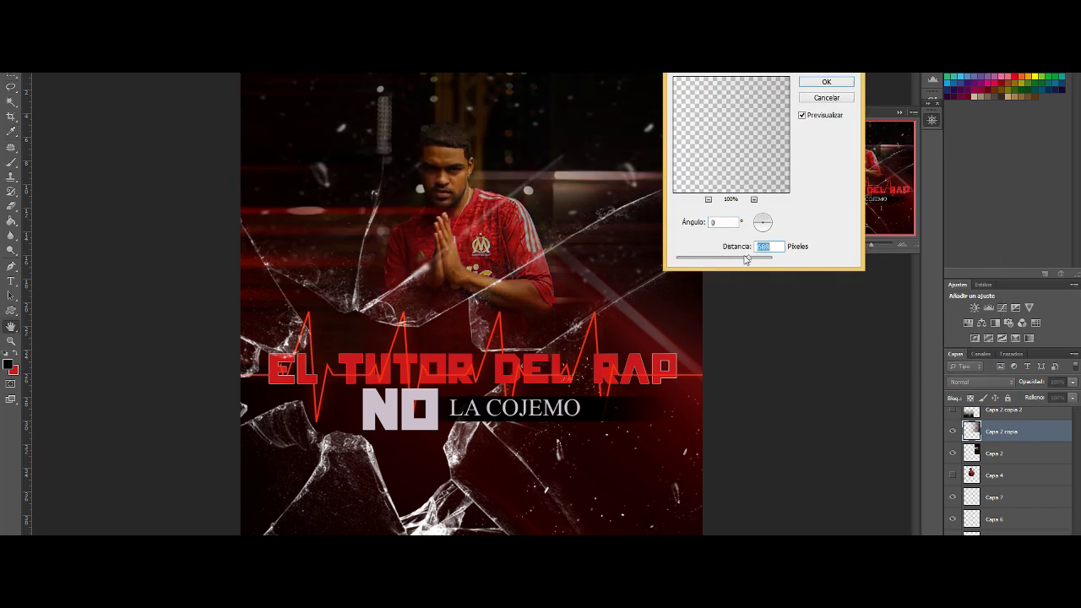
key(Return)
Boost the glow's saturation to red, then move Capa 10 copia 5 above the NO text.
key(ctrl+u)
drag(844, 279, 873, 280)
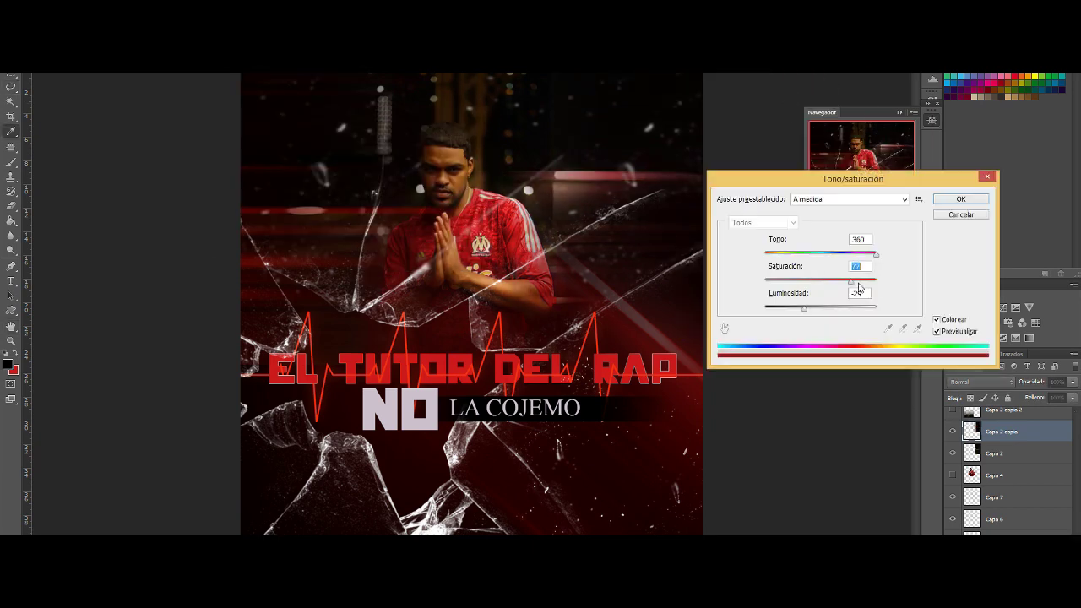
drag(820, 305, 794, 310)
key(Return)
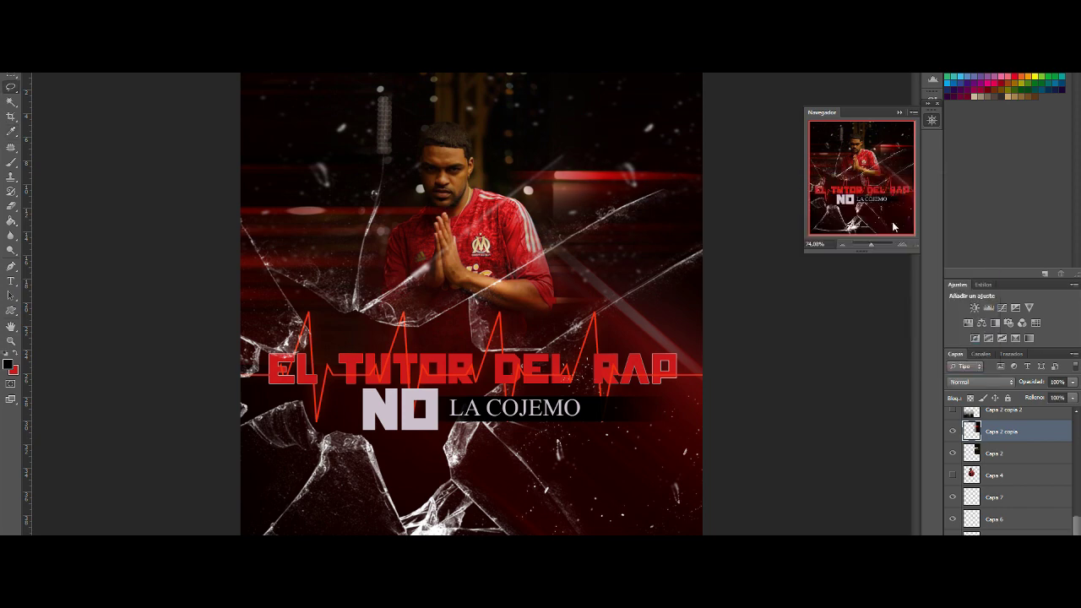
scroll(1005, 473, up, 5)
drag(1005, 528, 1004, 415)
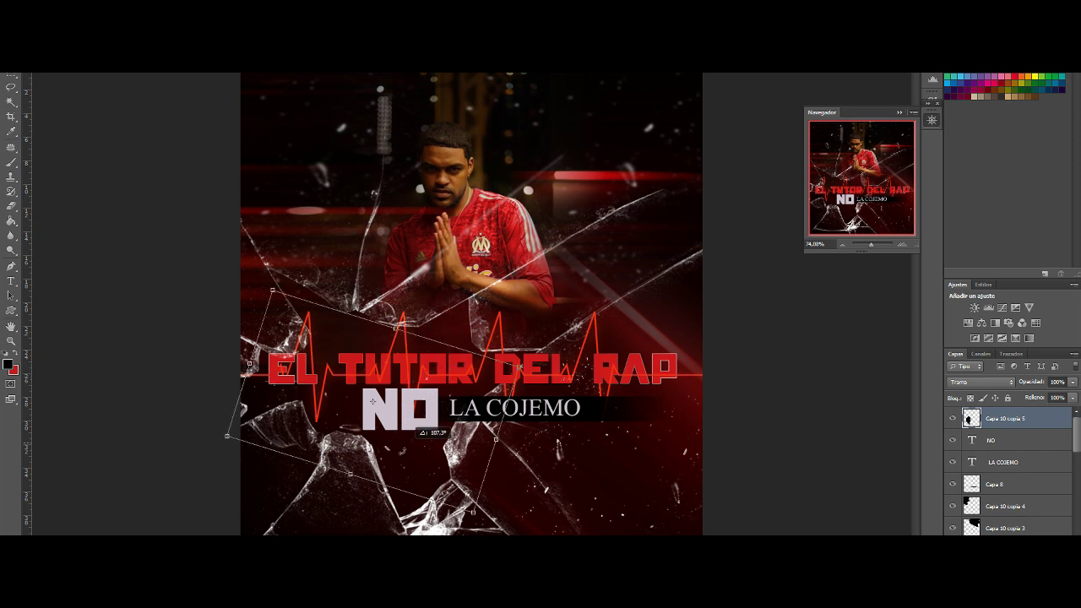
Commit the shard's new position and angle and tint it with Hue/Saturation.
key(l)
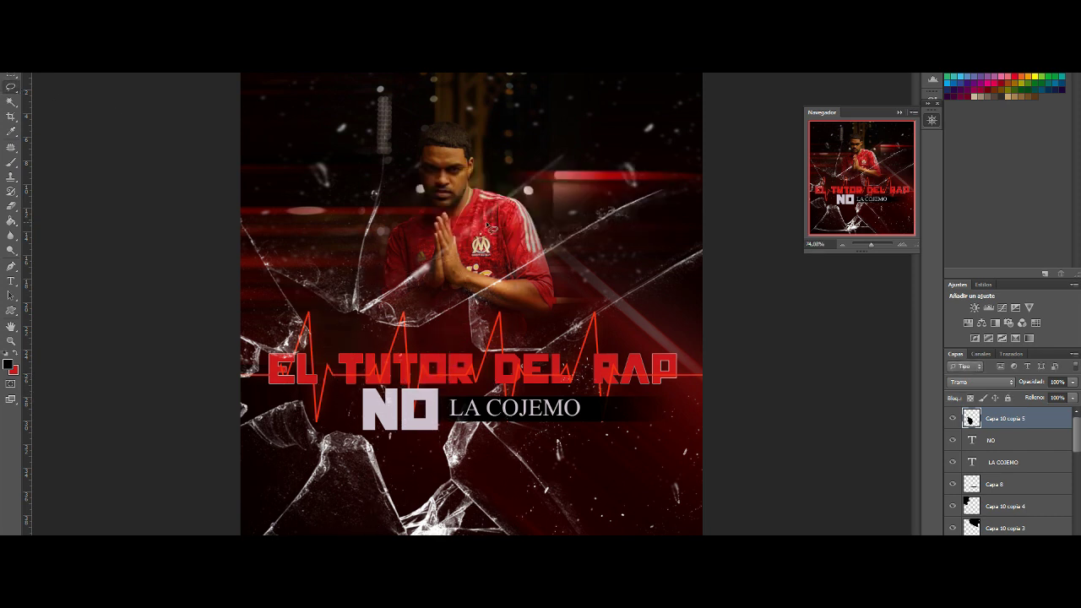
key(ctrl+u)
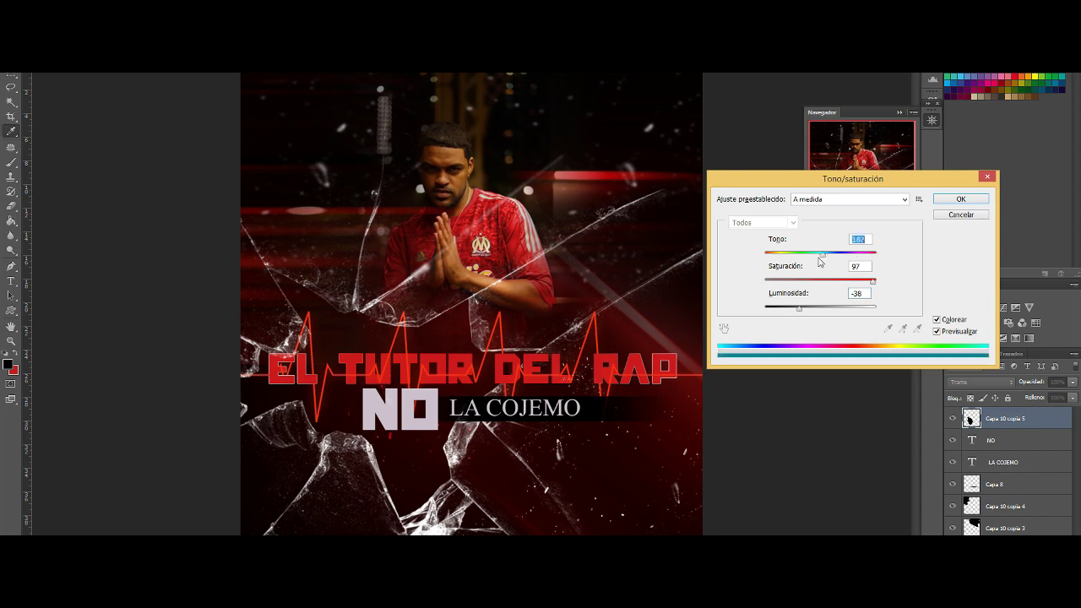
key(Return)
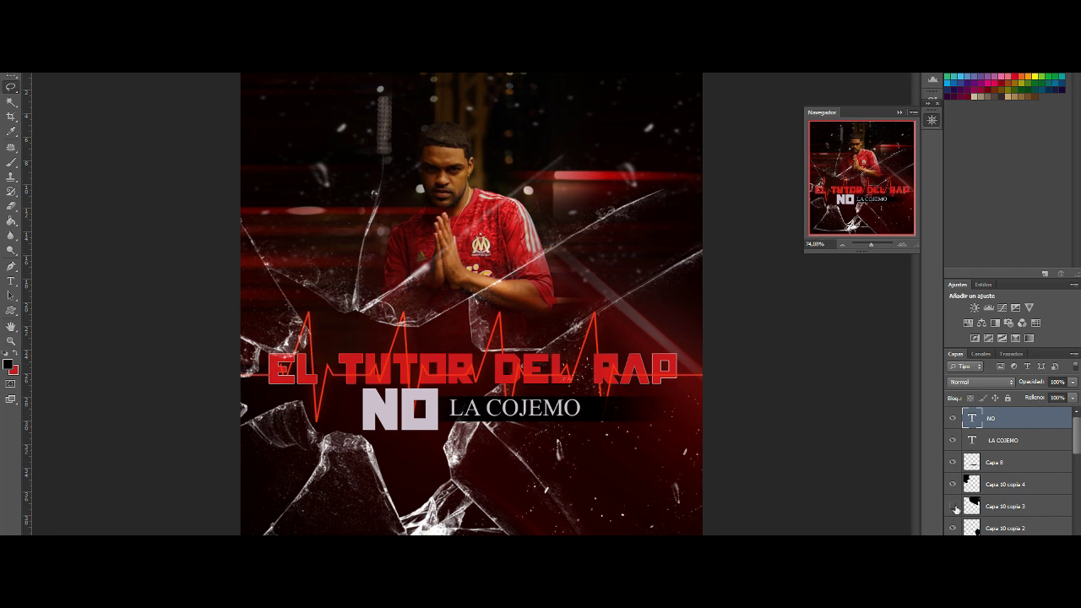
Darken the Capa 10 copia 3 shard to Lightness -65.
click(1005, 506)
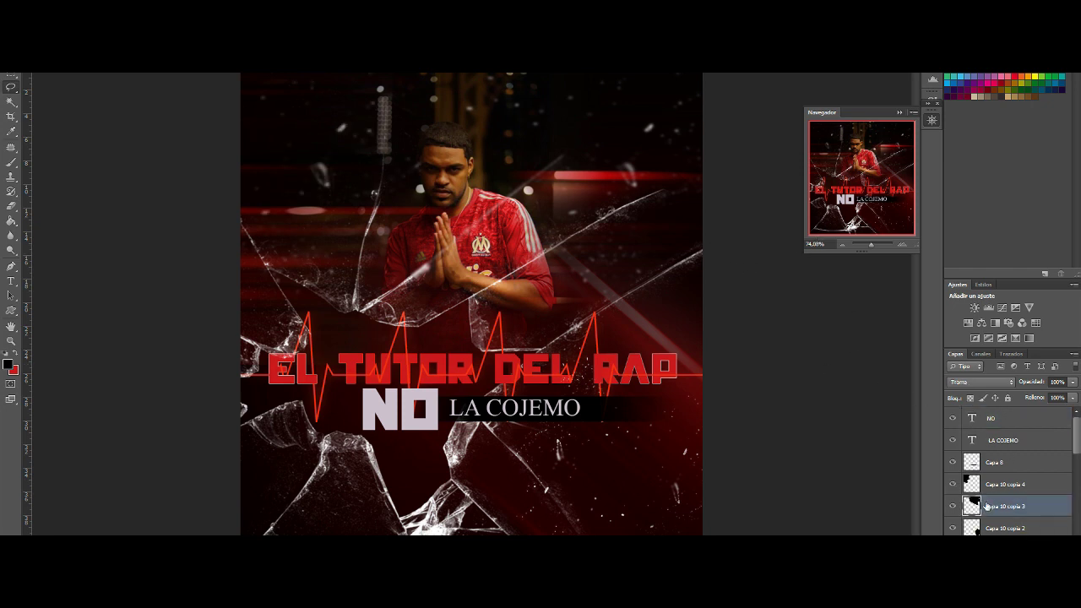
key(ctrl+u)
drag(790, 307, 786, 311)
Confirm the shard darkening and open Layer Style on the EL TUTOR DEL RAP title.
key(Return)
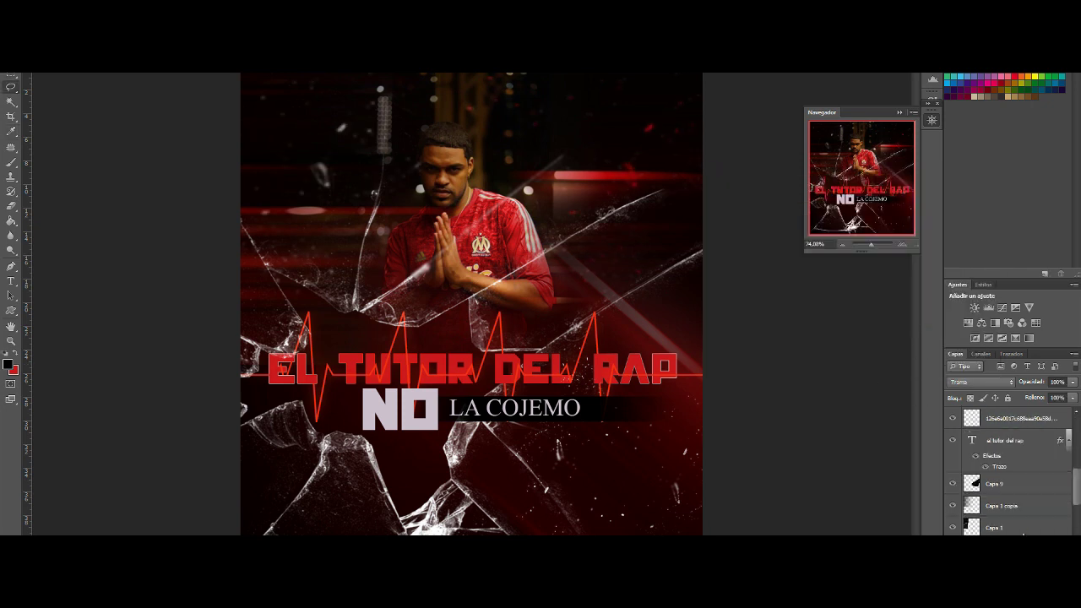
scroll(1005, 456, up, 3)
click(1009, 418)
right_click(1060, 418)
click(8, 363)
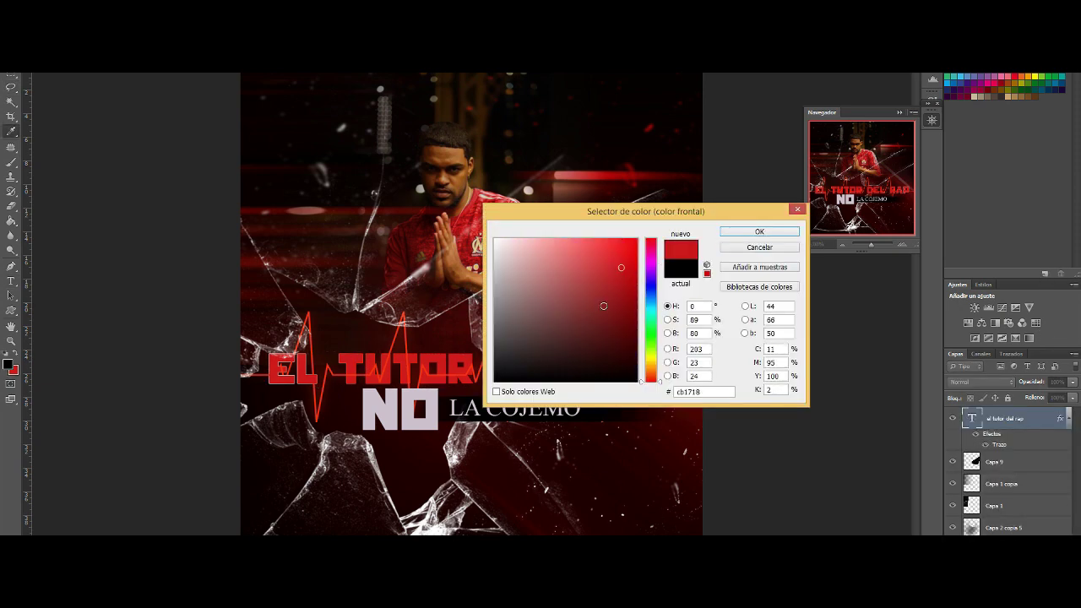
click(760, 229)
double_click(1014, 418)
Build a red–grey–red gradient for the title's Gradient Overlay, with red at both ends.
click(849, 125)
click(723, 360)
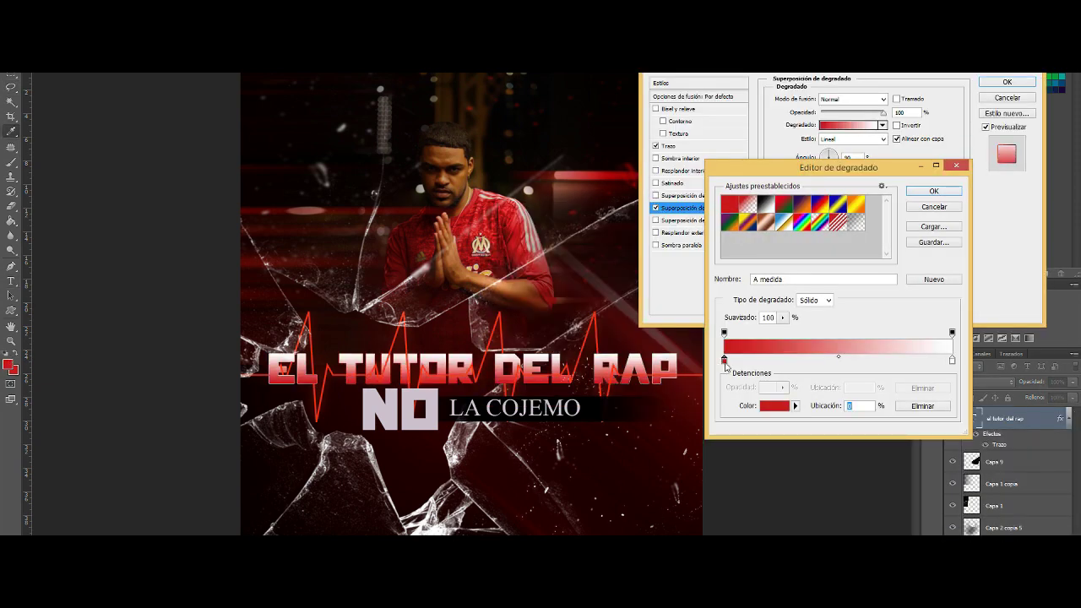
double_click(776, 362)
click(760, 234)
click(933, 359)
drag(933, 359, 951, 360)
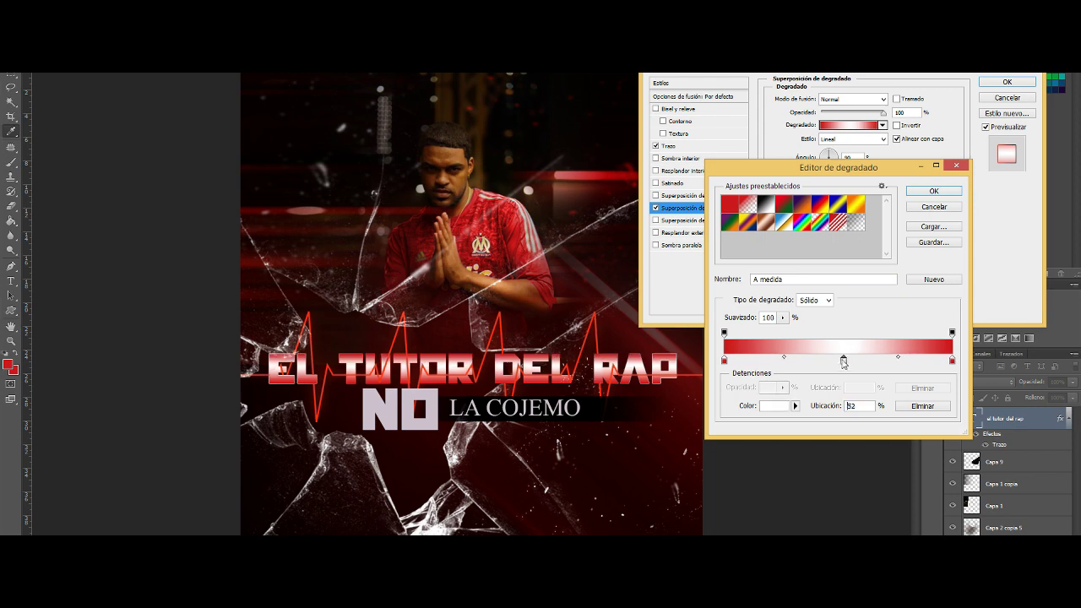
drag(860, 360, 835, 360)
double_click(835, 360)
click(507, 278)
click(760, 229)
click(794, 357)
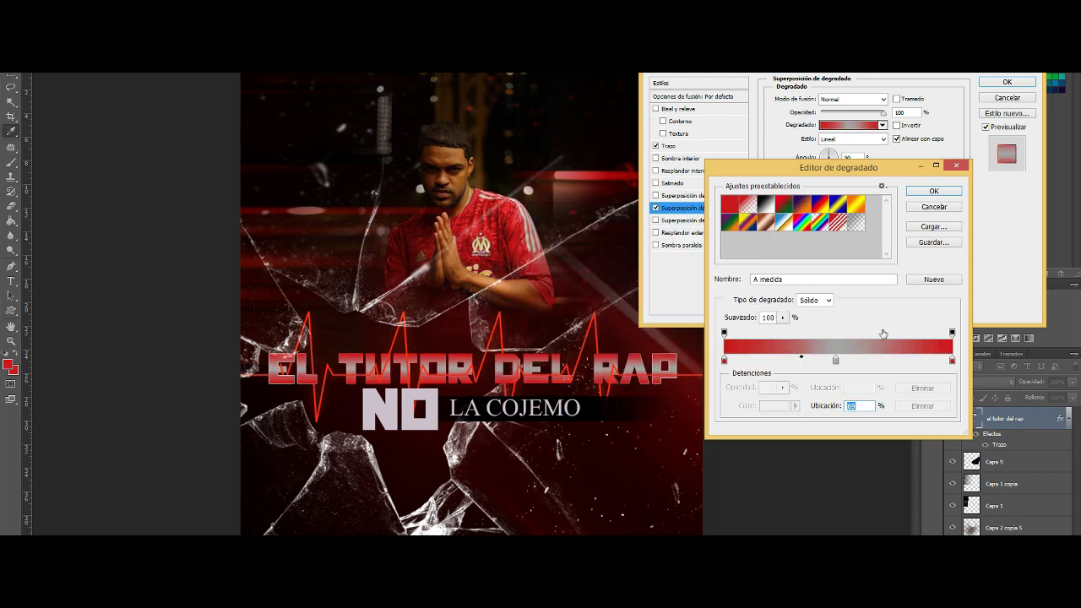
click(934, 190)
Revisit the grey stop and set the gradient angle to 72 degrees.
click(823, 160)
click(851, 125)
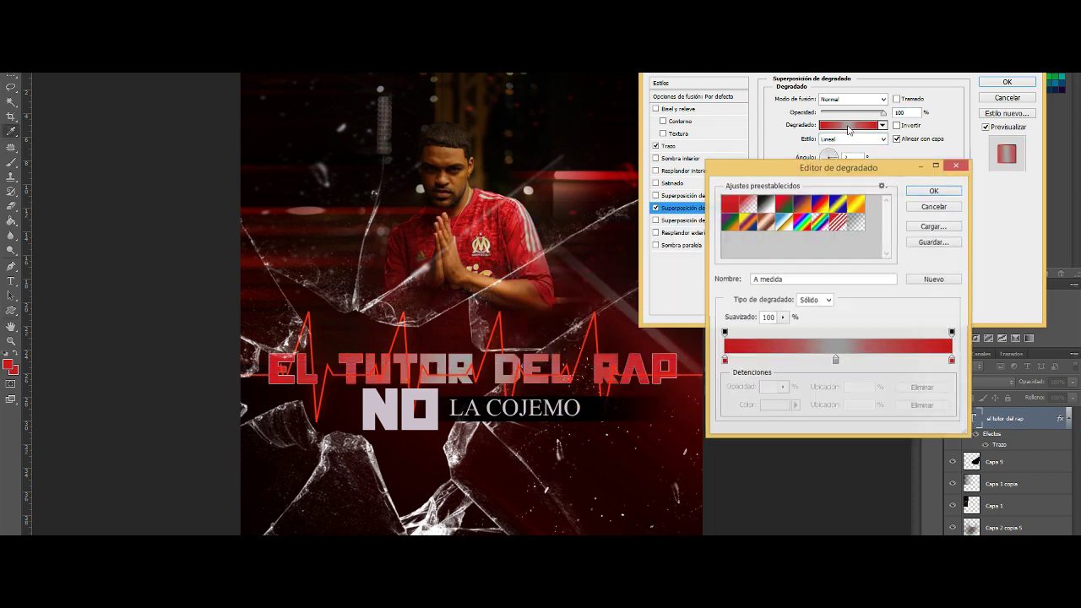
double_click(813, 409)
click(755, 231)
click(901, 244)
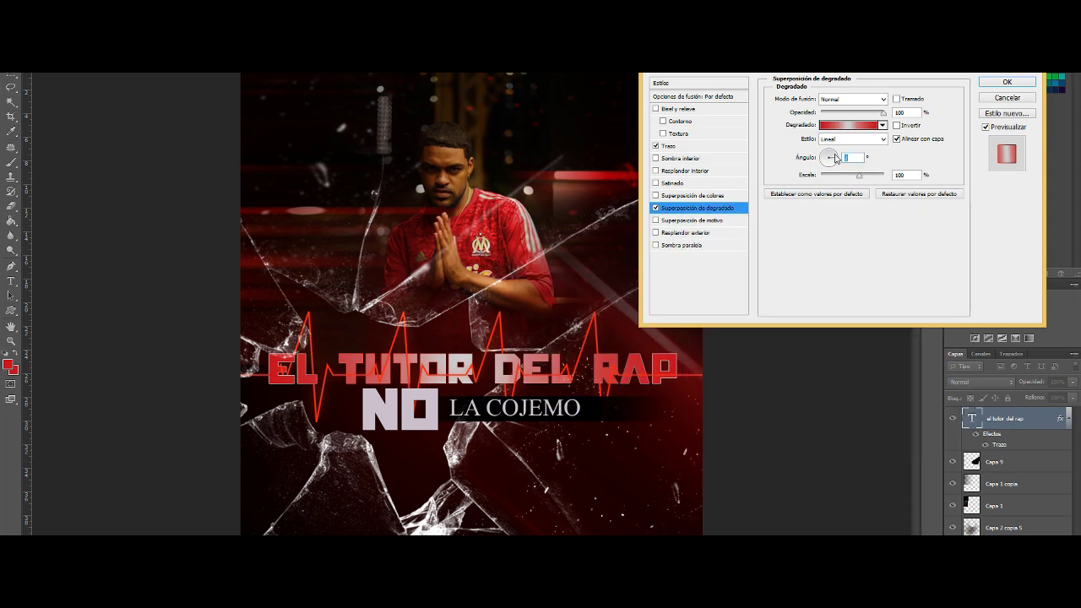
mouse_move(836, 157)
mouse_down()
mouse_move(832, 171)
mouse_move(829, 159)
mouse_up()
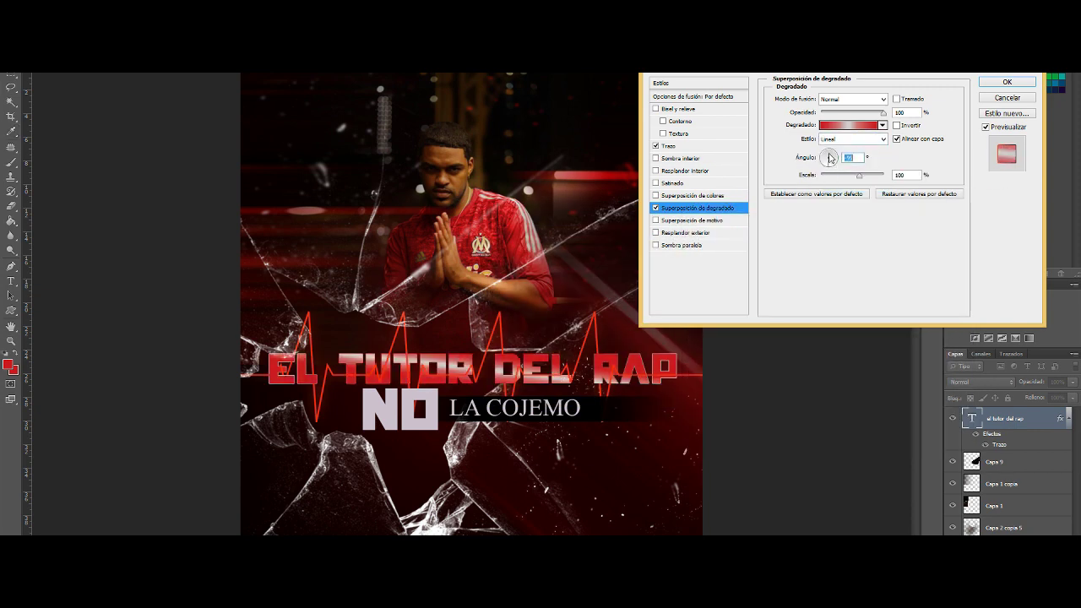
Add a Drop Shadow to the title while keeping its Stroke enabled.
click(682, 244)
click(862, 98)
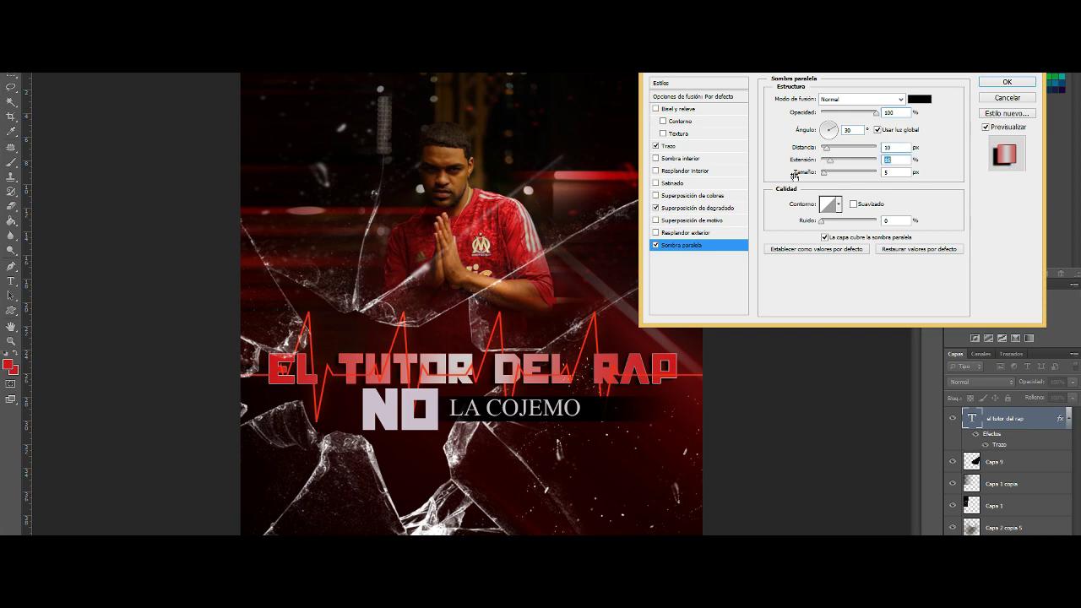
click(657, 147)
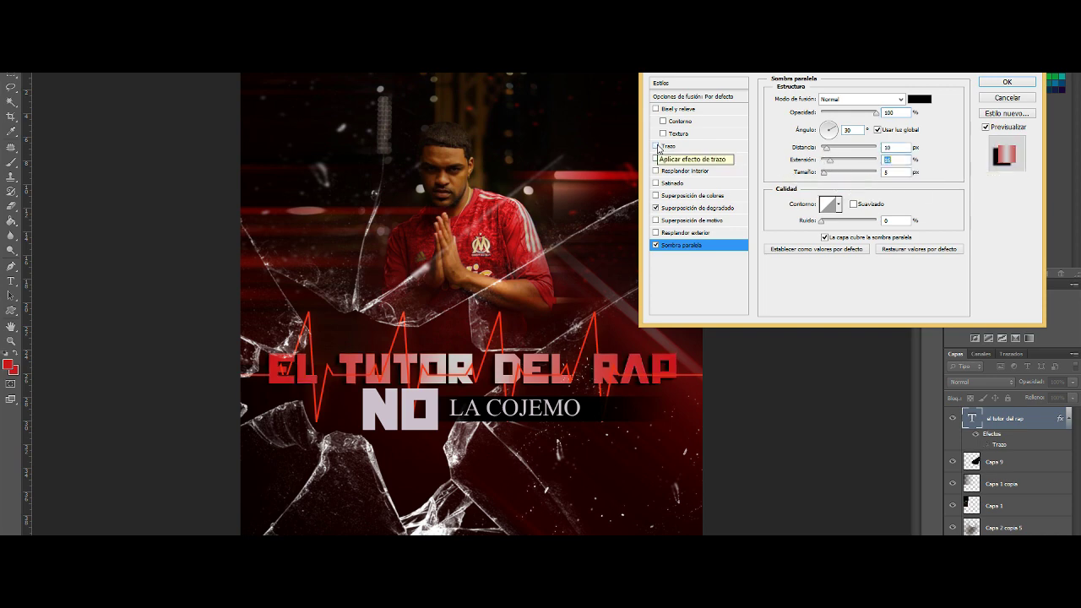
click(696, 207)
Try a black colour on a gradient stop, then cancel to keep the gradient unchanged.
click(849, 124)
double_click(813, 407)
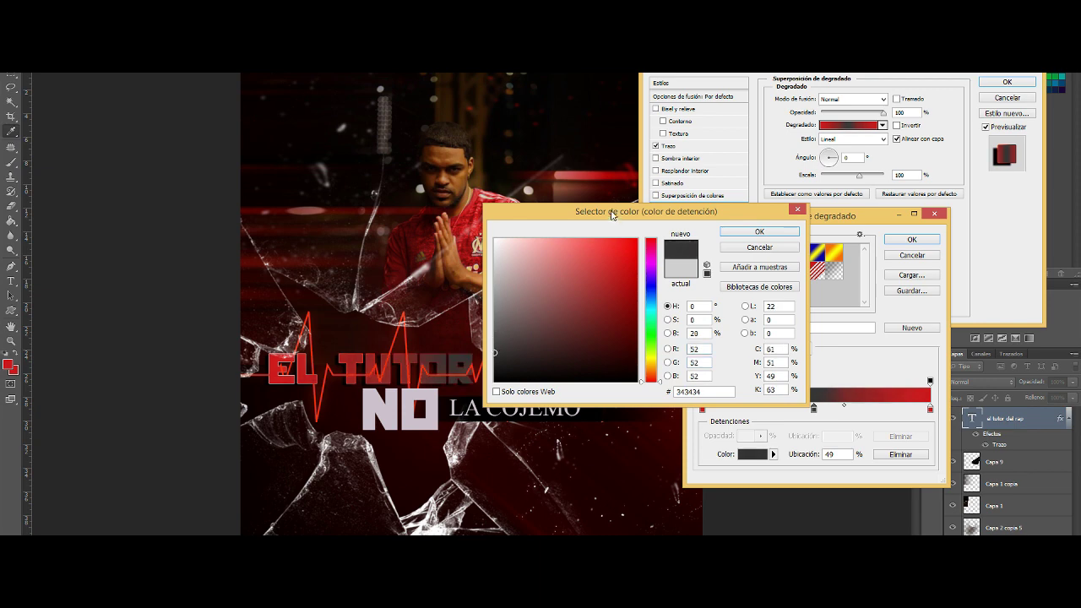
drag(612, 215, 802, 181)
drag(714, 289, 686, 347)
click(951, 215)
click(912, 240)
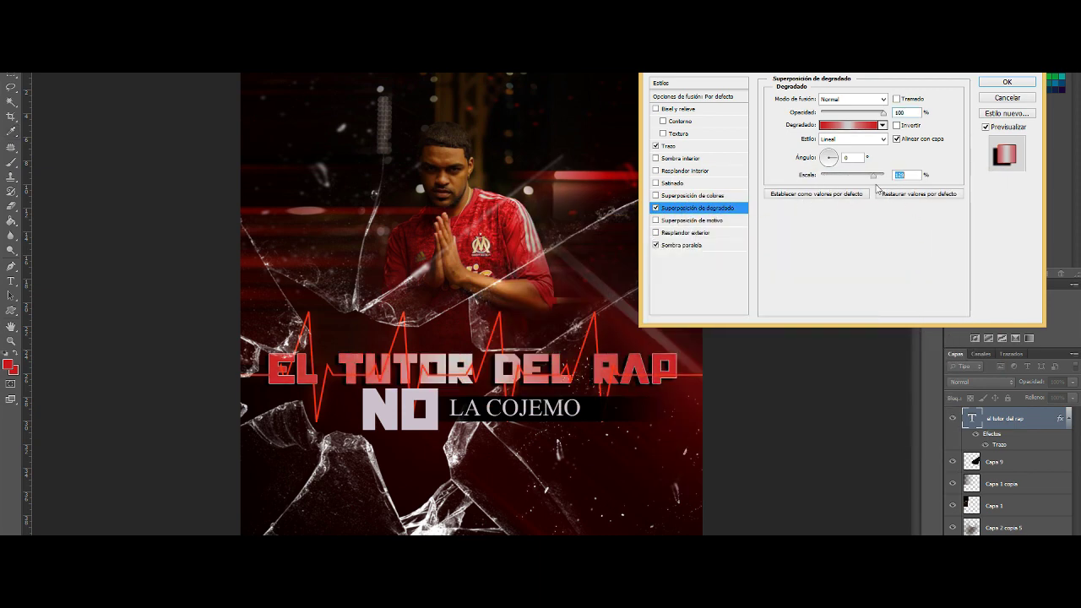
Enlarge the gradient scale, confirm the title style, deselect, and fit the whole cover on screen.
drag(821, 175, 833, 176)
click(1007, 81)
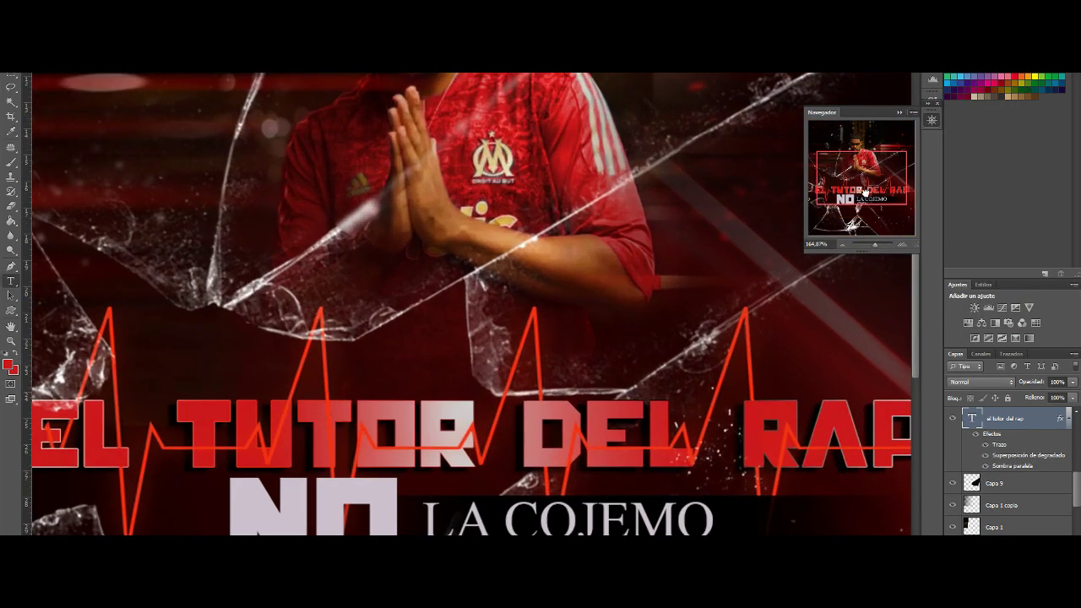
scroll(998, 478, down, 3)
scroll(999, 478, down, 4)
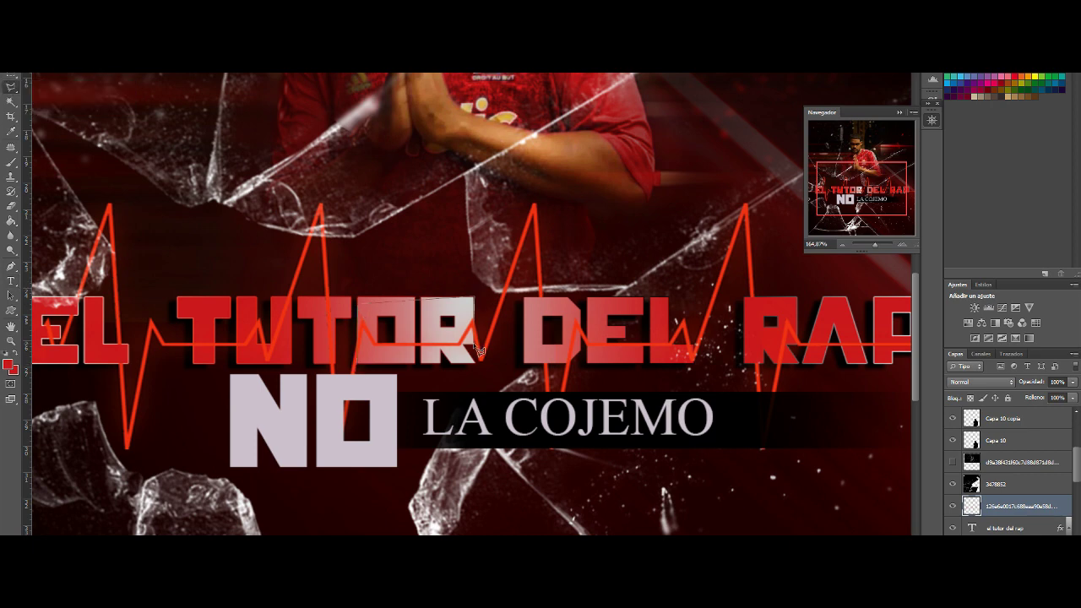
click(363, 370)
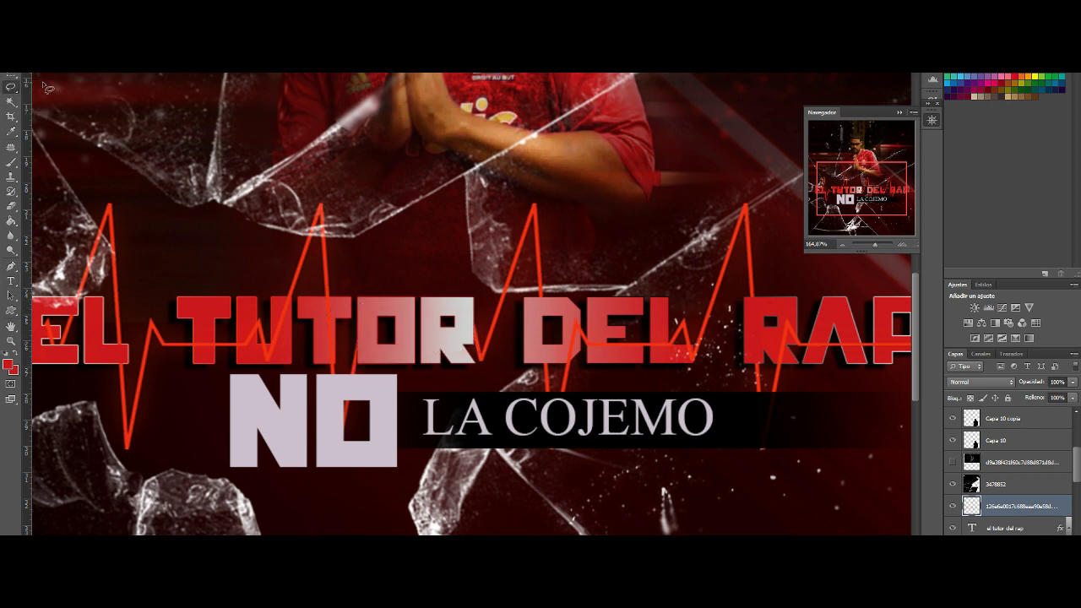
key(ctrl+0)
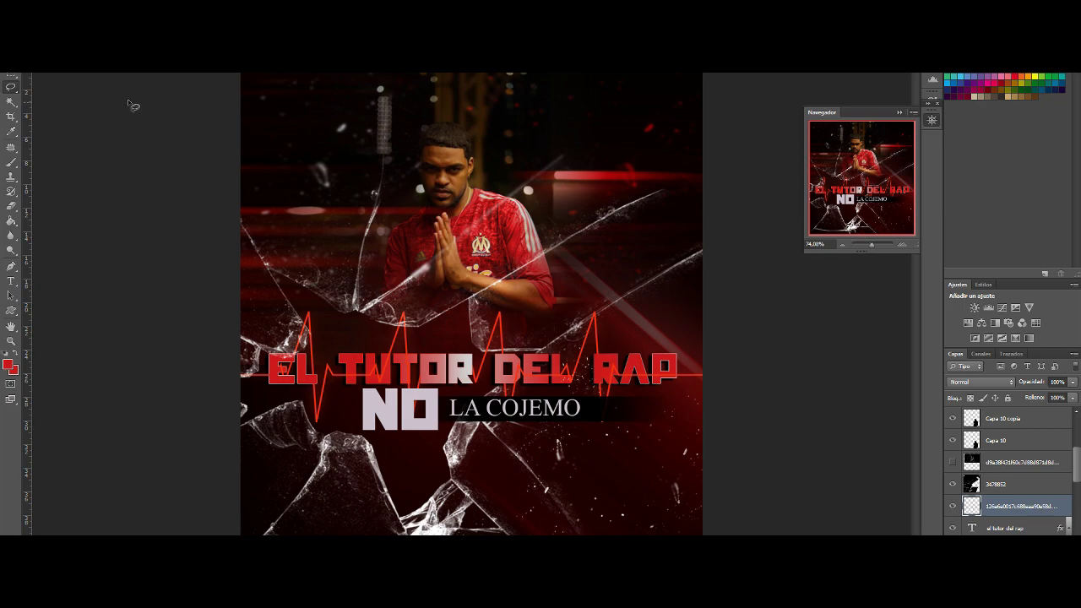